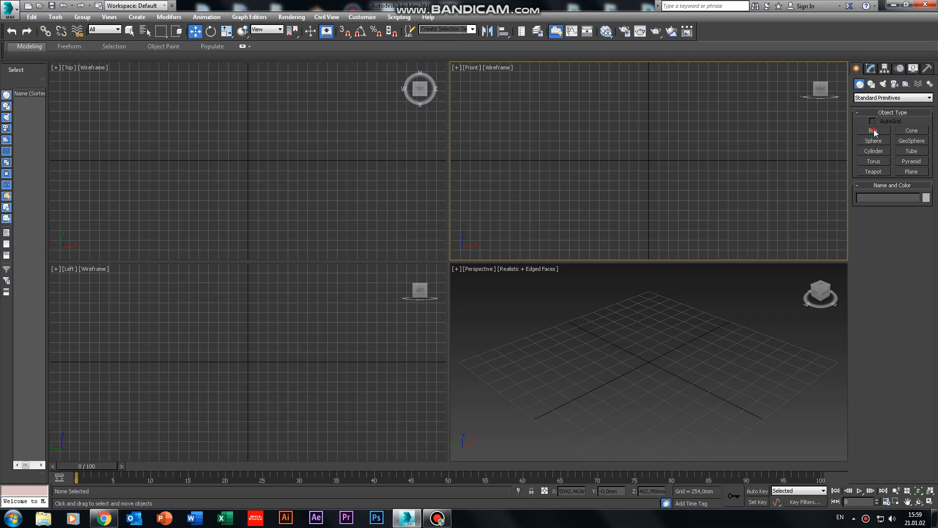
# Create a flat box in the Top viewport, about 1889 mm long, 2865 mm wide and 125 mm high.
pyautogui.click(874, 130)
pyautogui.moveTo(213, 135); pyautogui.dragTo(324, 209)
pyautogui.click(319, 202)
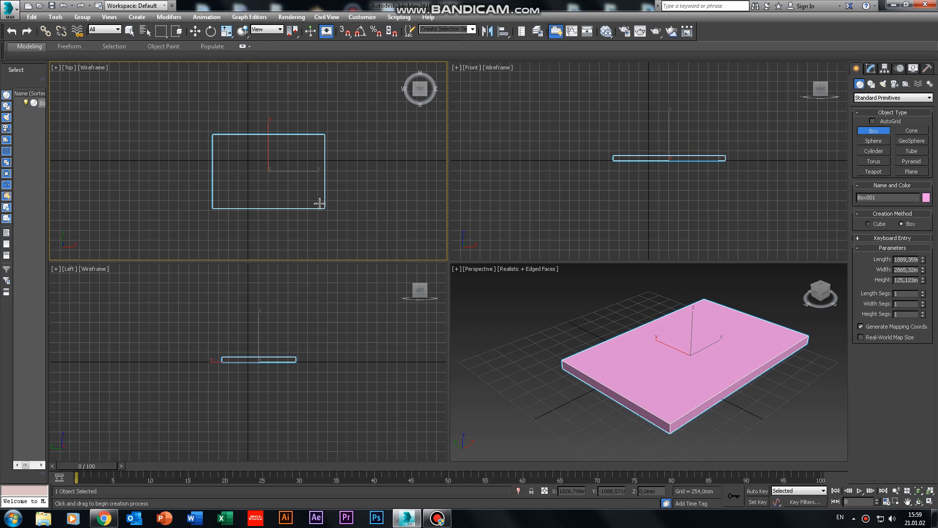
# Hide the grid in all four viewports and maximize the Perspective viewport with the box framed.
pyautogui.click(541, 340)
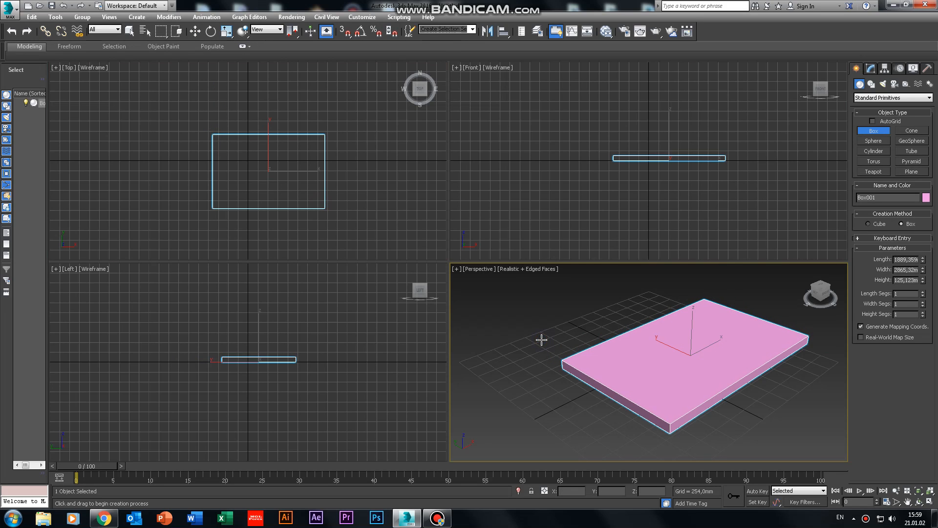
pyautogui.press('g')
pyautogui.click(599, 205)
pyautogui.press('g')
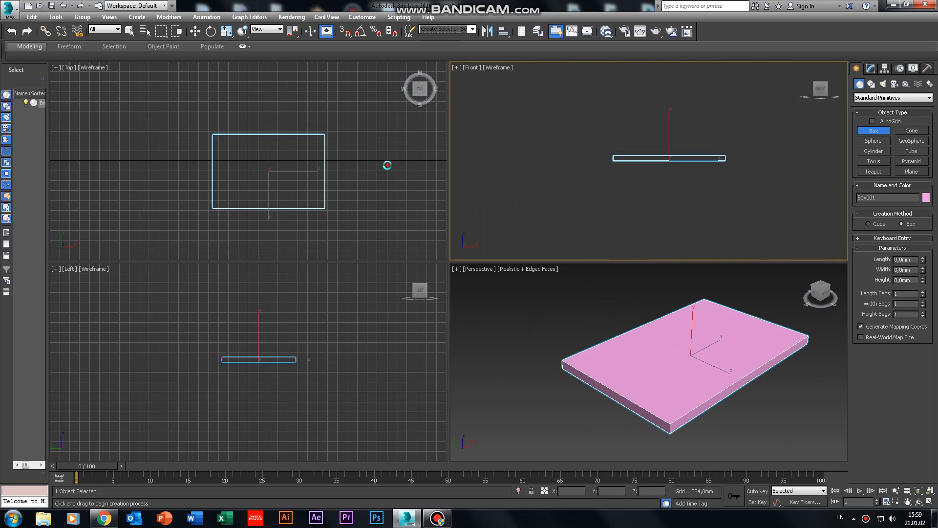
pyautogui.click(386, 166)
pyautogui.press('g')
pyautogui.click(362, 294)
pyautogui.press('g')
pyautogui.click(548, 331)
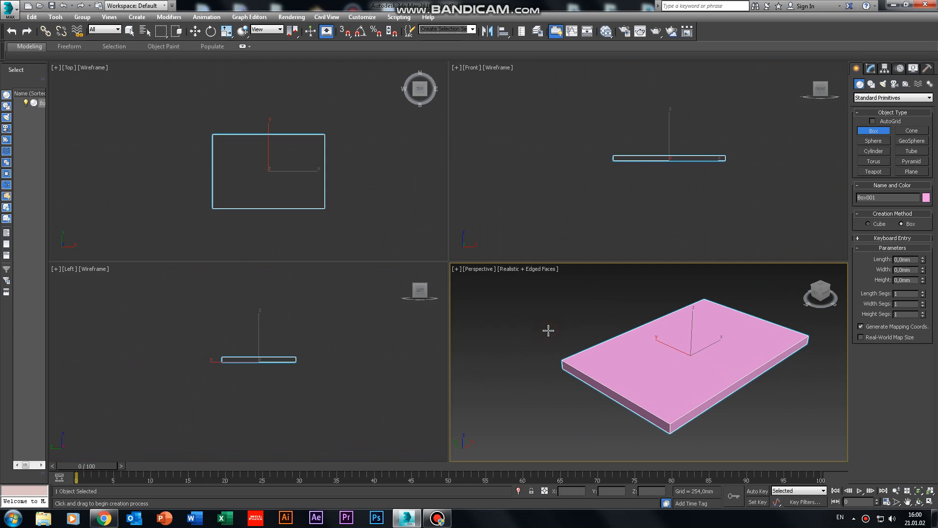
pyautogui.hotkey('alt', 'w')
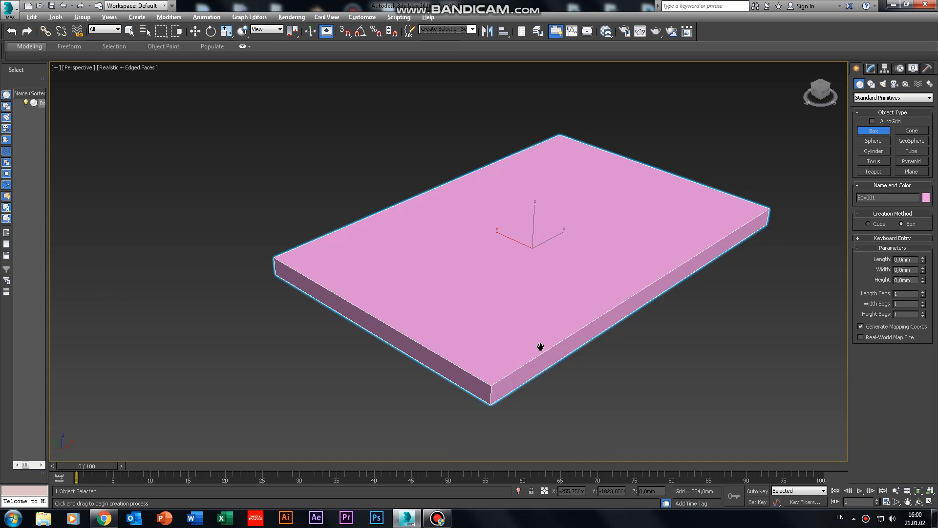
pyautogui.press('z')
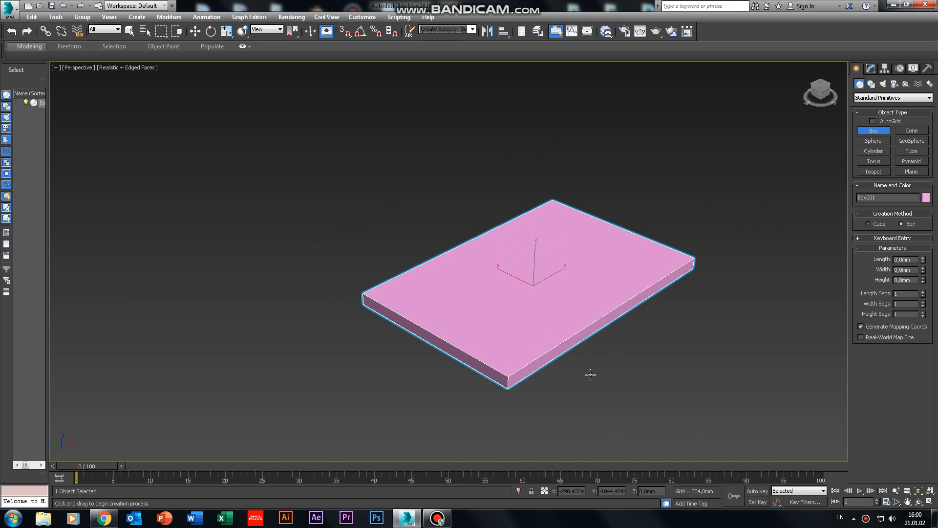
# Change the box's object color to a custom light gray.
pyautogui.keyDown('alt'); pyautogui.moveTo(676, 355); pyautogui.dragTo(698, 298, button='middle'); pyautogui.keyUp('alt')
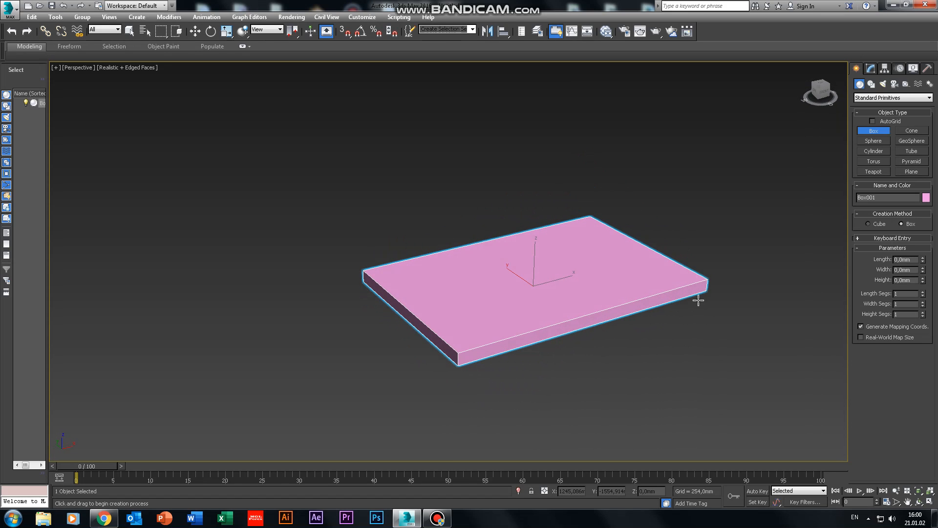
pyautogui.click(927, 198)
pyautogui.click(483, 283)
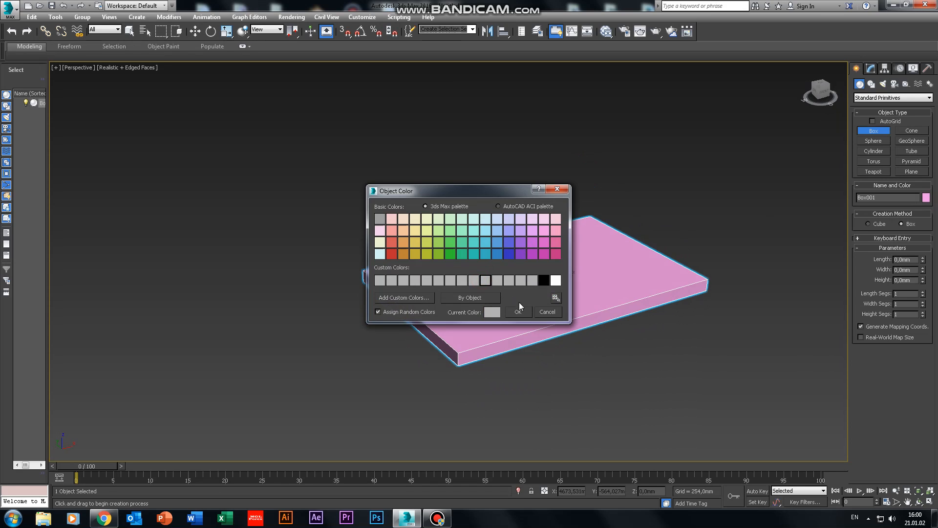
pyautogui.click(519, 311)
pyautogui.moveTo(623, 292); pyautogui.dragTo(552, 266, button='middle')
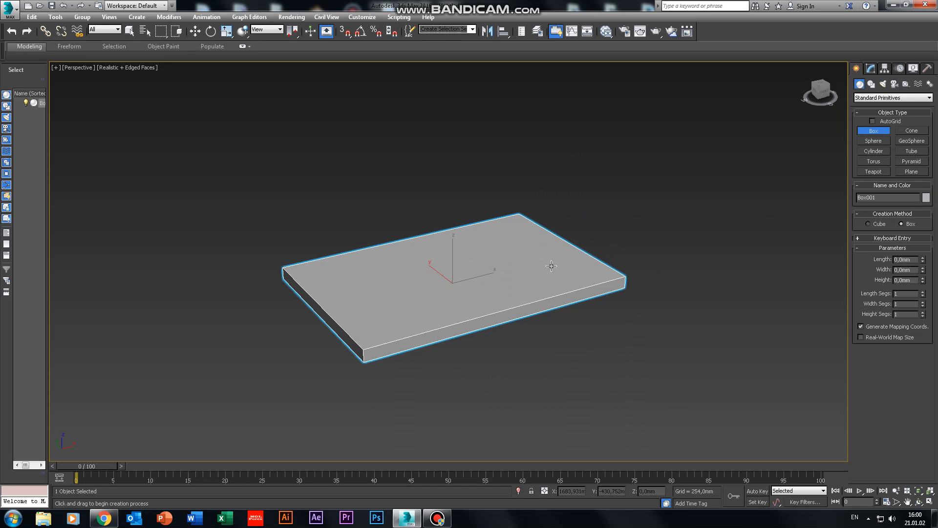
# Add an Edit Poly modifier to the box.
pyautogui.click(870, 69)
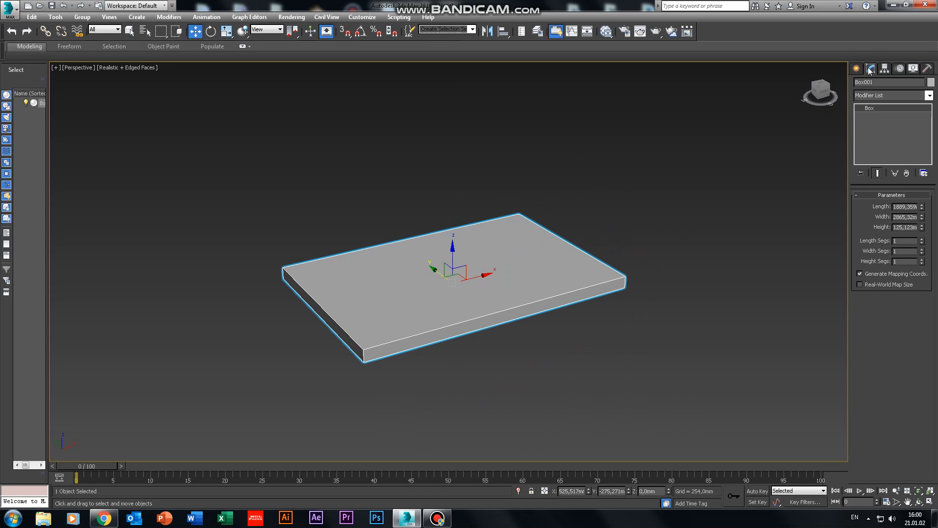
pyautogui.click(884, 96)
pyautogui.scroll(-10, 882, 98)
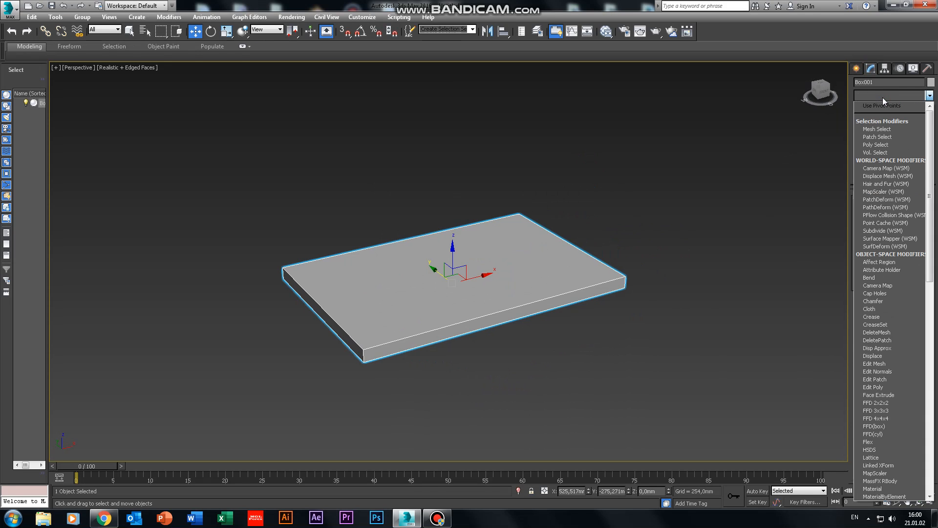
pyautogui.press('e')
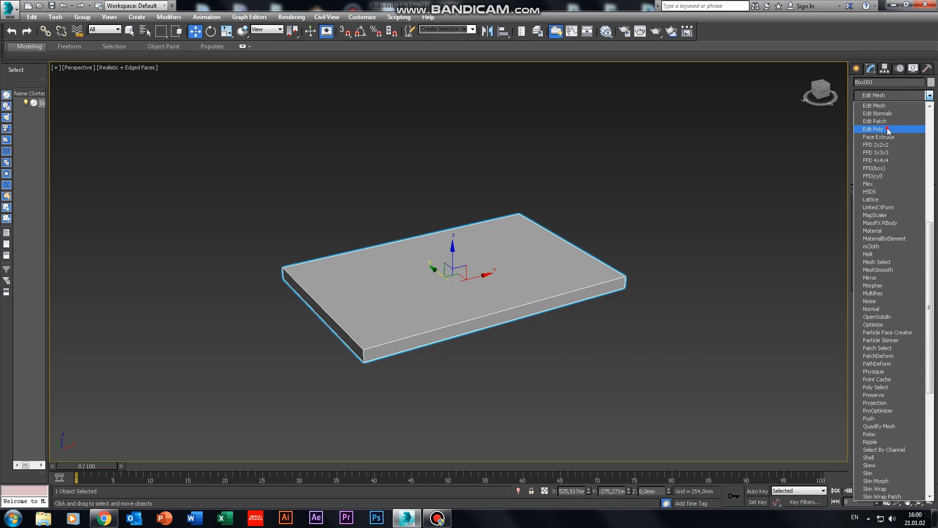
pyautogui.click(887, 128)
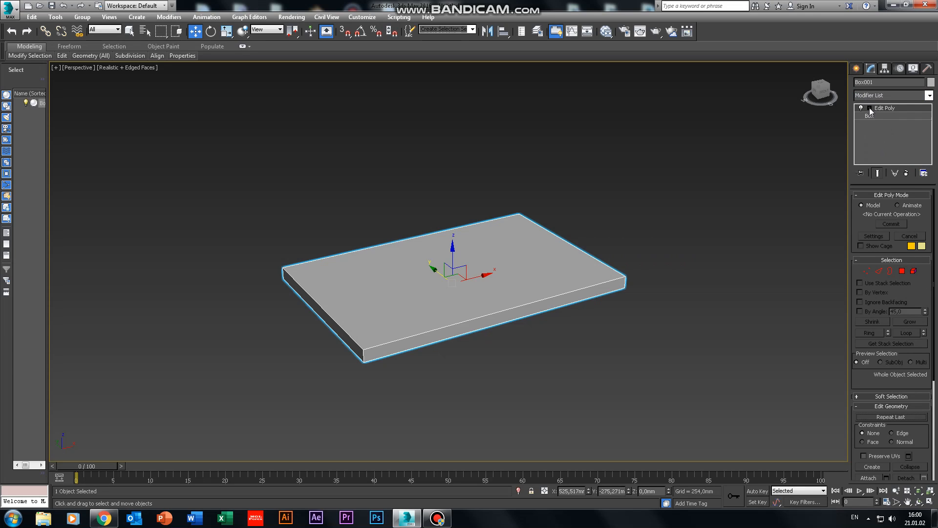
# Inset the box's top polygon to leave a narrow border all around it.
pyautogui.click(902, 273)
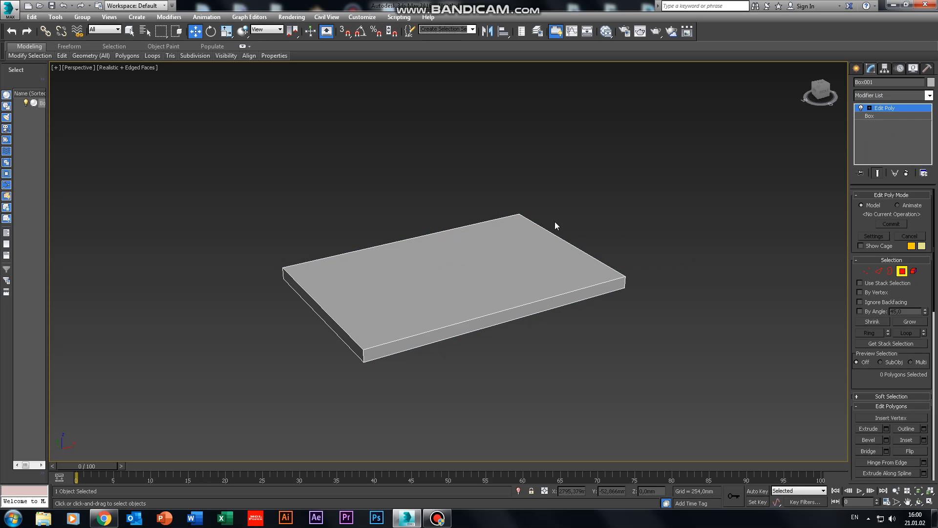
pyautogui.click(517, 246)
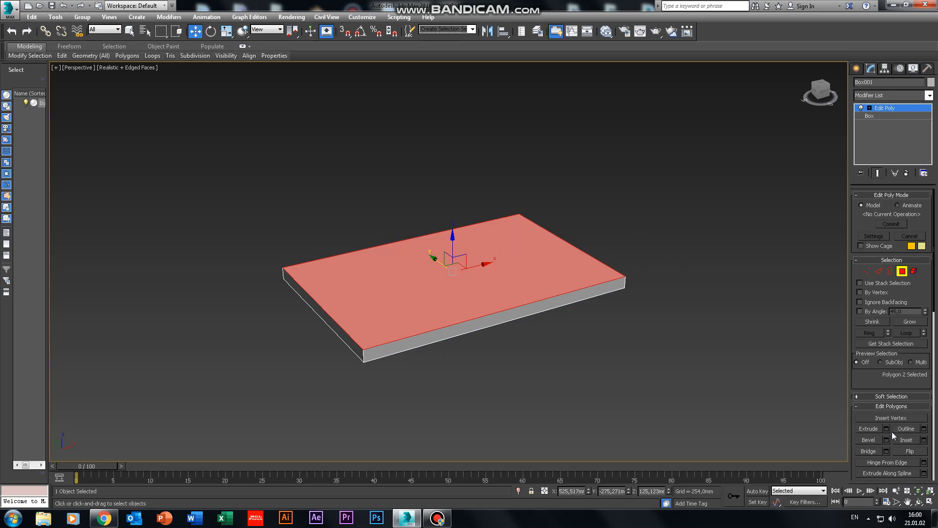
pyautogui.click(906, 439)
pyautogui.moveTo(535, 270); pyautogui.dragTo(537, 297)
# Extrude the inset top polygon upward into the house walls, to a height of about Z 1574 mm.
pyautogui.moveTo(584, 268); pyautogui.dragTo(591, 323, button='middle')
pyautogui.click(865, 431)
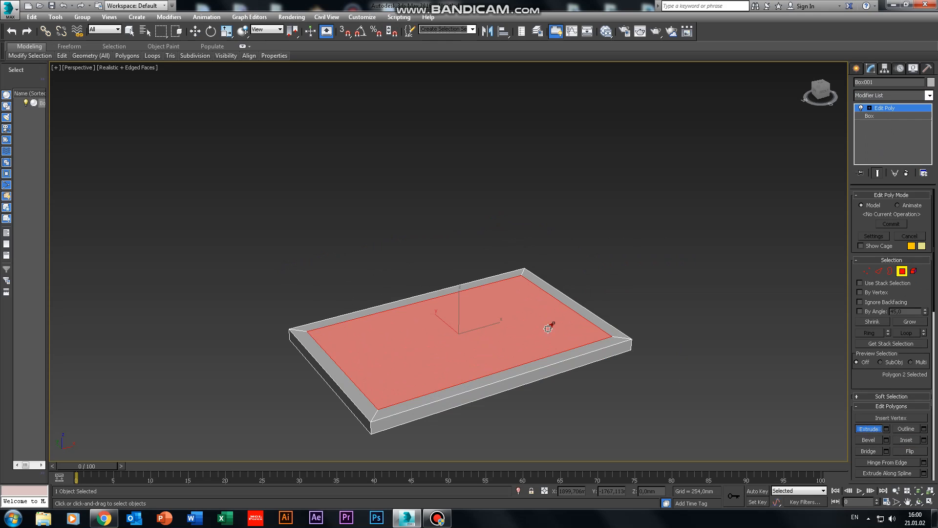
pyautogui.moveTo(511, 309); pyautogui.dragTo(473, 33)
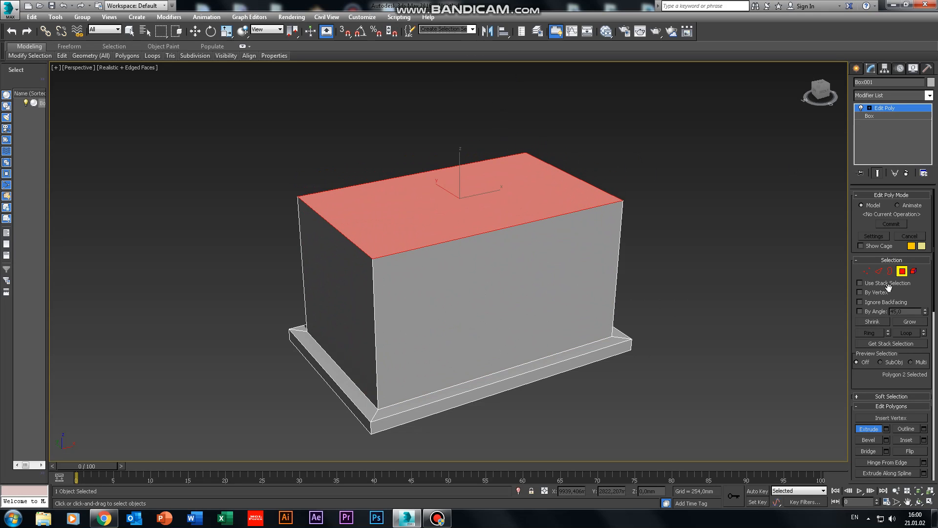
# Connect the two short end edges of the top face with one segment to create a lengthwise middle edge.
pyautogui.click(879, 271)
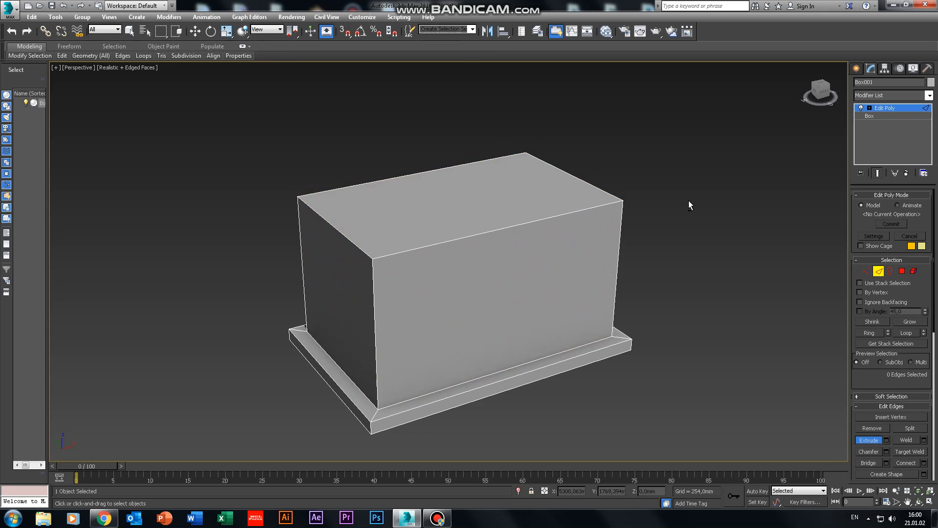
pyautogui.keyDown('alt'); pyautogui.moveTo(689, 203); pyautogui.dragTo(669, 204, button='middle'); pyautogui.keyUp('alt')
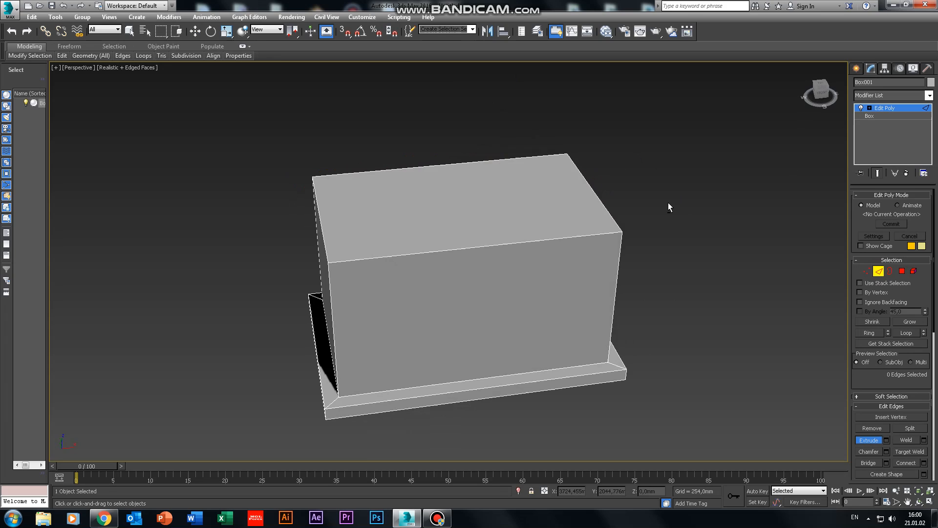
pyautogui.click(595, 195)
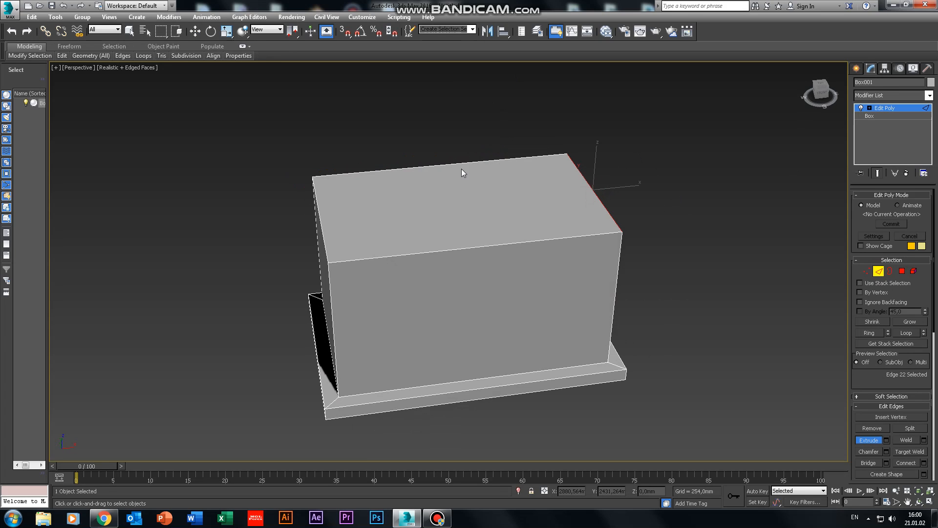
pyautogui.keyDown('ctrl'); pyautogui.click(318, 214); pyautogui.keyUp('ctrl')
pyautogui.press('w')
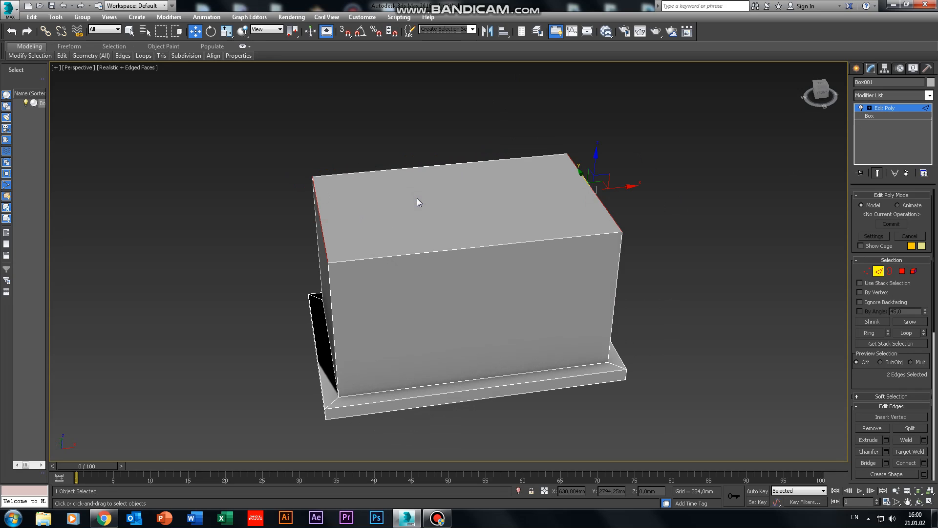
pyautogui.rightClick(417, 198)
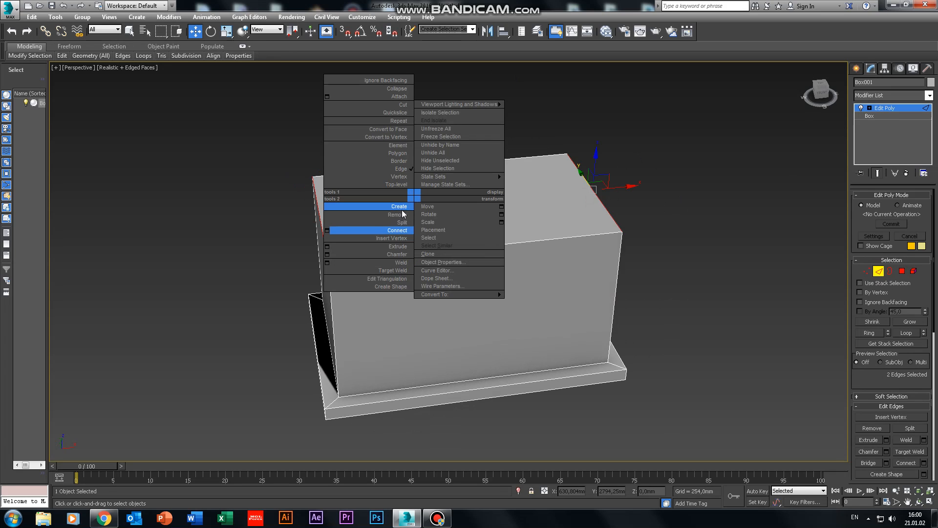
pyautogui.click(328, 231)
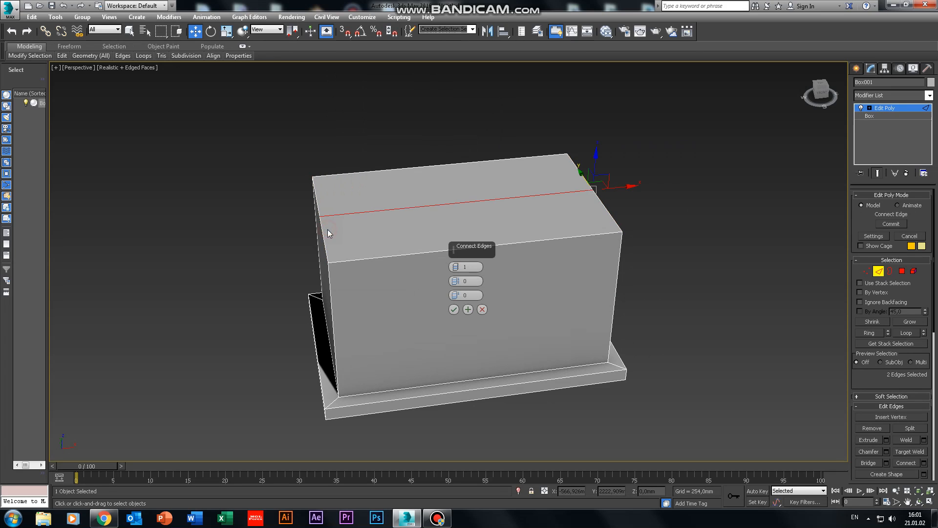
pyautogui.click(454, 310)
# Raise the middle top edge to about Z 2247 mm to form a gabled roof ridge.
pyautogui.moveTo(646, 384); pyautogui.dragTo(643, 395, button='middle')
pyautogui.keyDown('alt'); pyautogui.moveTo(376, 334); pyautogui.dragTo(440, 222, button='middle'); pyautogui.keyUp('alt')
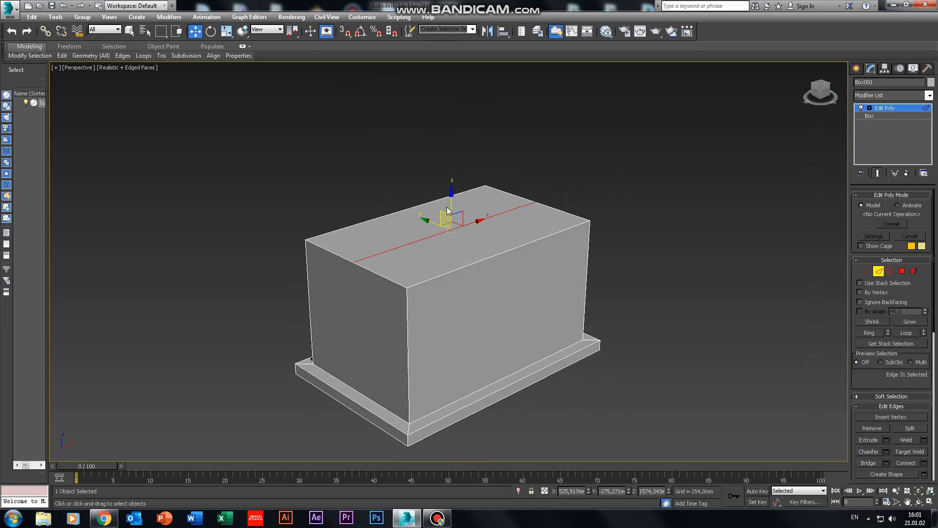
pyautogui.moveTo(451, 199); pyautogui.dragTo(438, 144)
# Select the two ridge vertices in the Left viewport and raise them to about Z 2473 mm.
pyautogui.hotkey('alt', 'w')
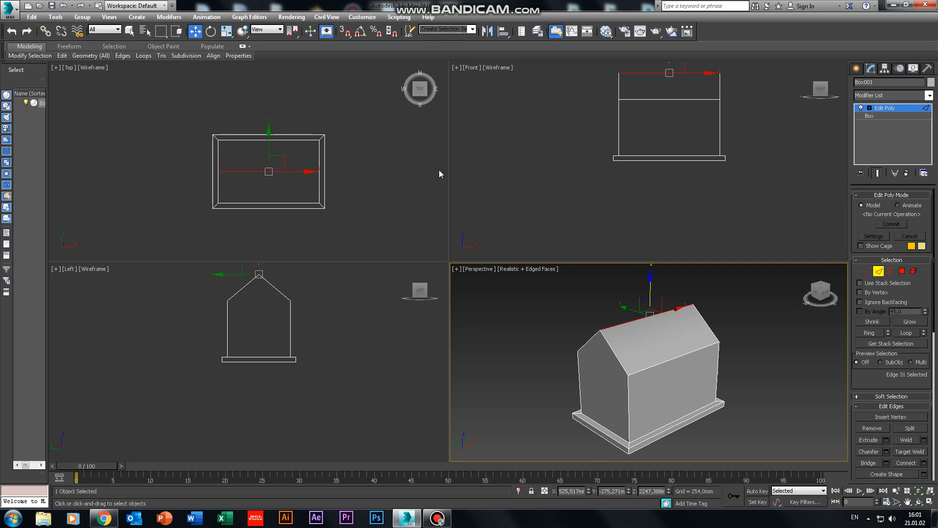
pyautogui.scroll(-2, 342, 330)
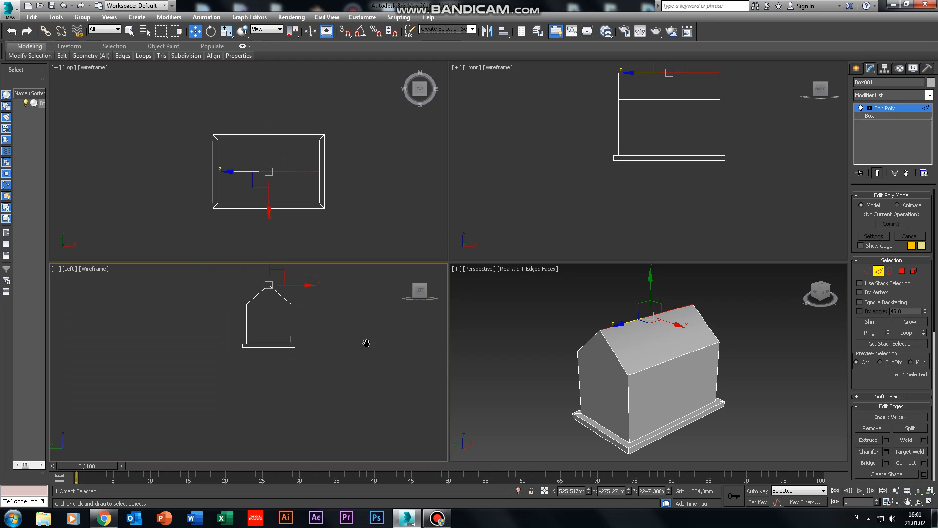
pyautogui.click(335, 317)
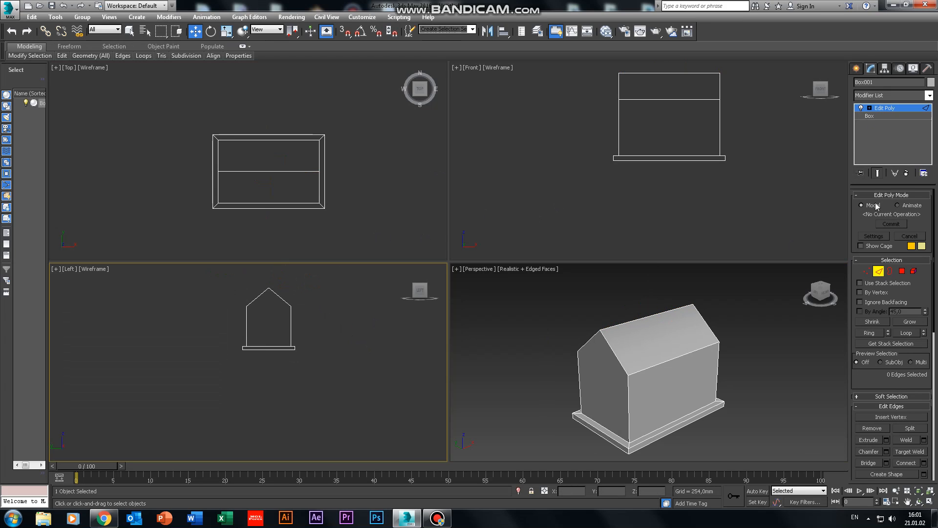
pyautogui.click(866, 271)
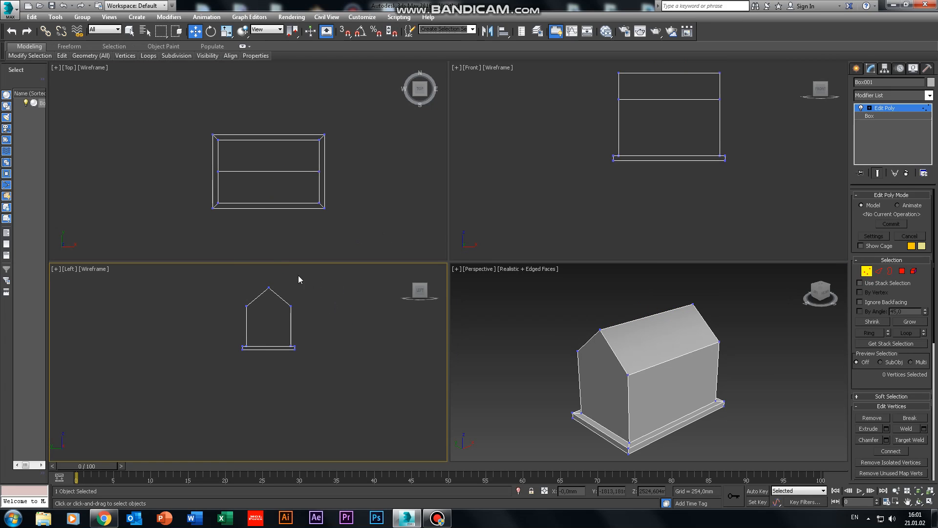
pyautogui.moveTo(302, 290); pyautogui.dragTo(239, 268)
pyautogui.moveTo(297, 301); pyautogui.dragTo(300, 322, button='middle')
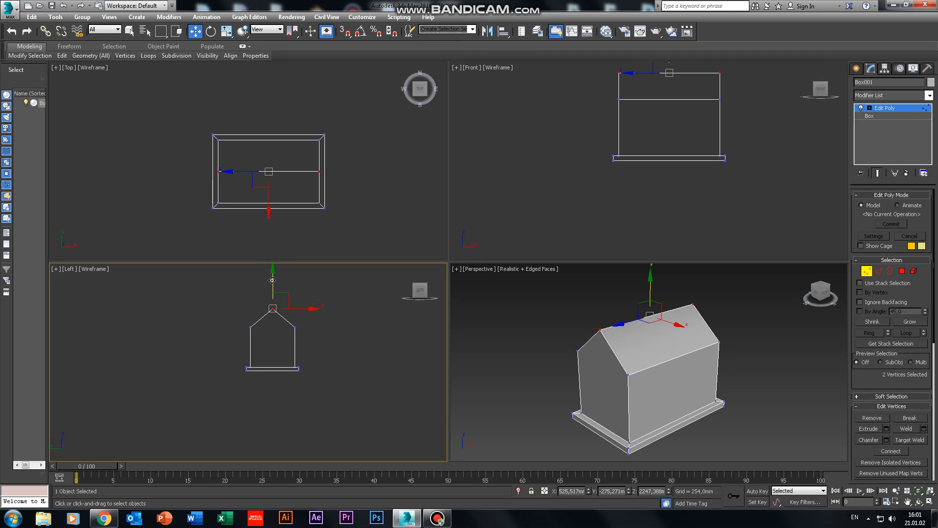
pyautogui.moveTo(272, 280); pyautogui.dragTo(272, 273)
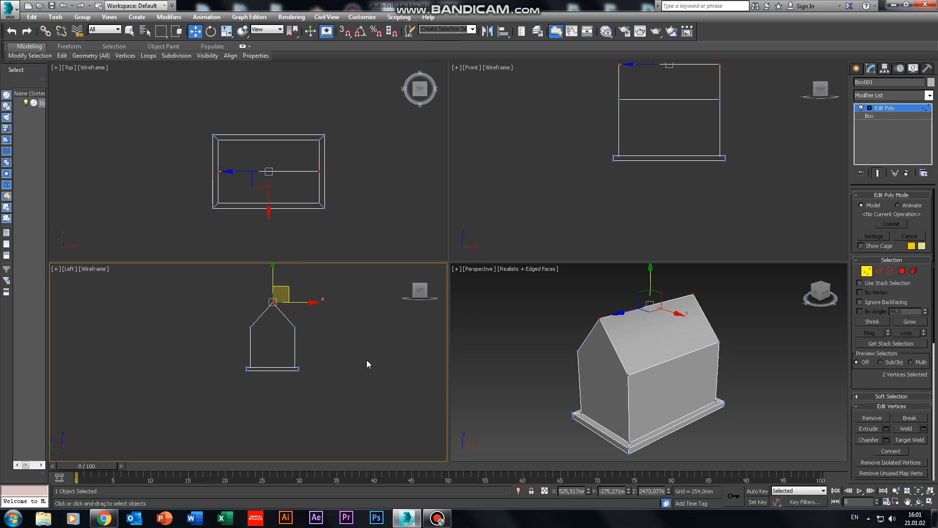
# Raise the four eave vertices to about Z 1696 mm and scale them outward so the walls flare slightly beyond the base.
pyautogui.moveTo(343, 339); pyautogui.dragTo(272, 294)
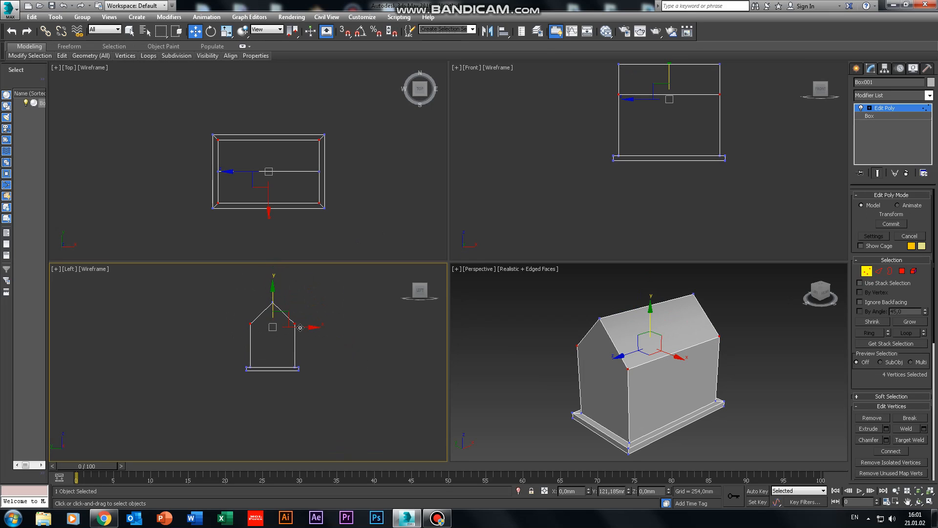
pyautogui.moveTo(319, 342); pyautogui.dragTo(210, 319)
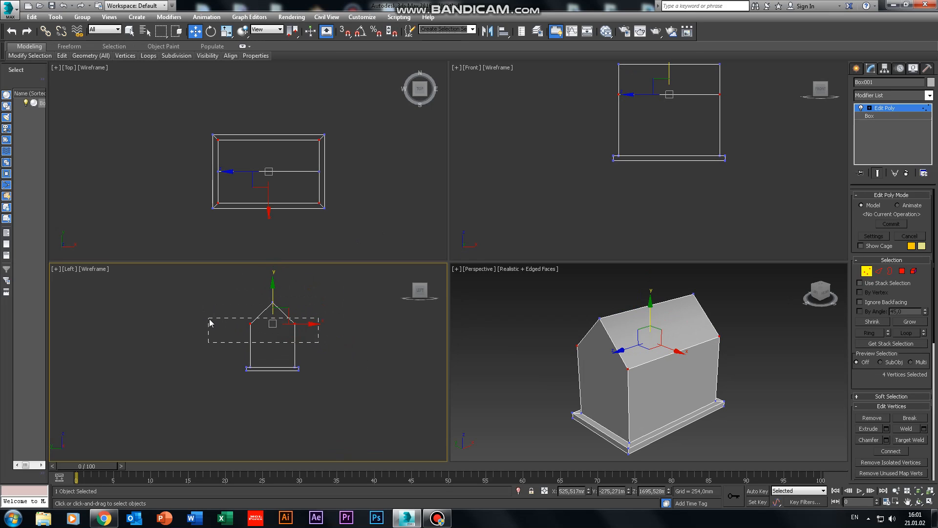
pyautogui.scroll(3, 246, 332)
pyautogui.press('r')
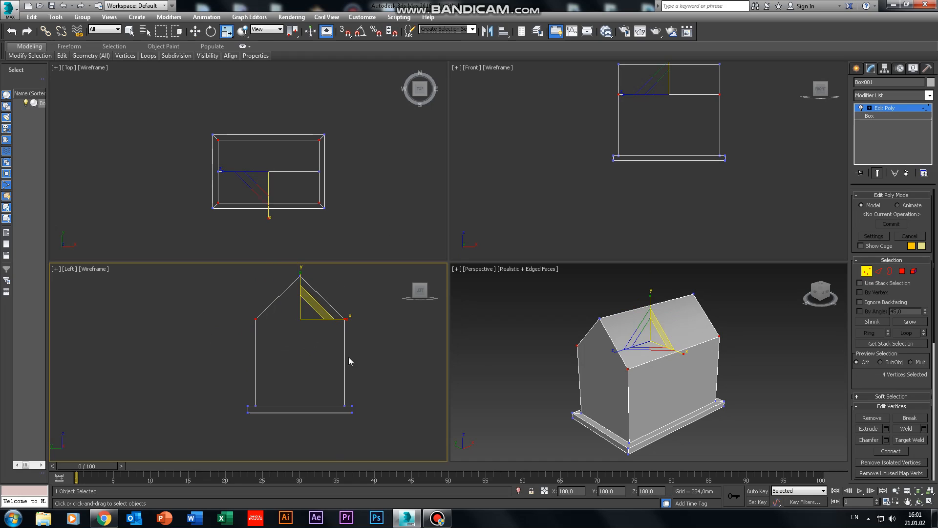
pyautogui.moveTo(345, 318); pyautogui.dragTo(353, 321)
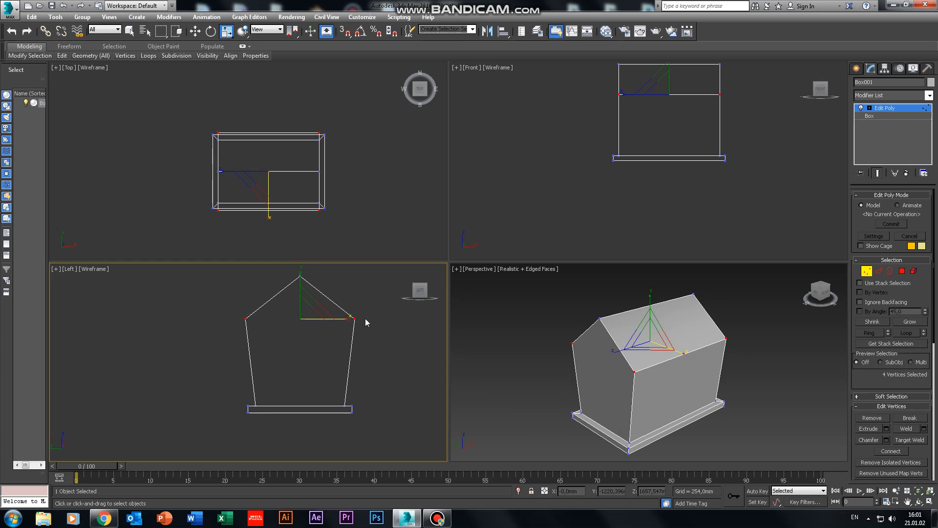
pyautogui.click(563, 307)
pyautogui.press('w')
pyautogui.hotkey('alt', 'w')
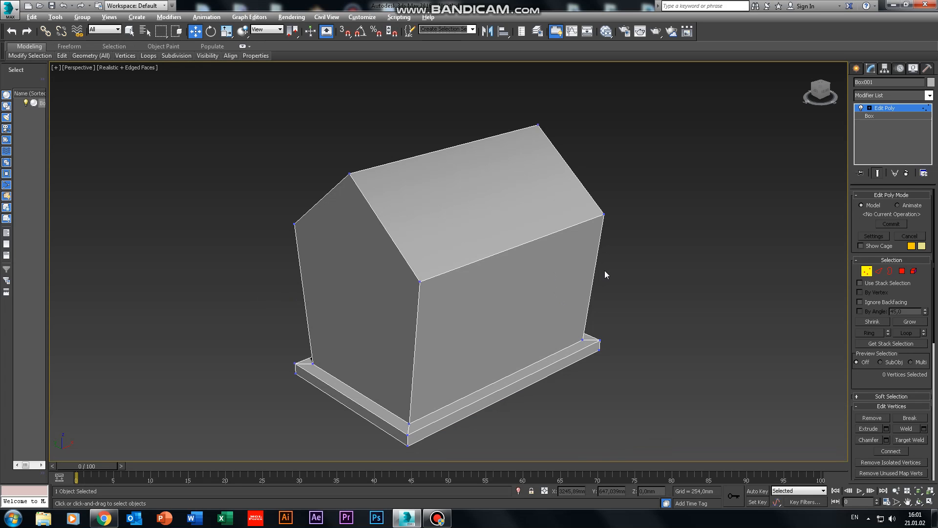
# Extrude the two sloping roof polygons about 134 mm to give the roof thickness.
pyautogui.click(902, 271)
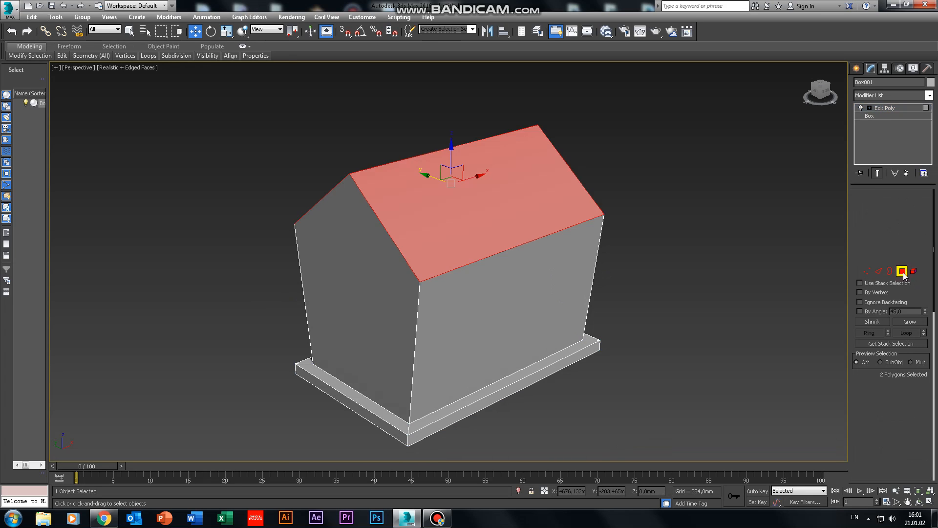
pyautogui.keyDown('alt'); pyautogui.moveTo(645, 214); pyautogui.dragTo(678, 242, button='middle'); pyautogui.keyUp('alt')
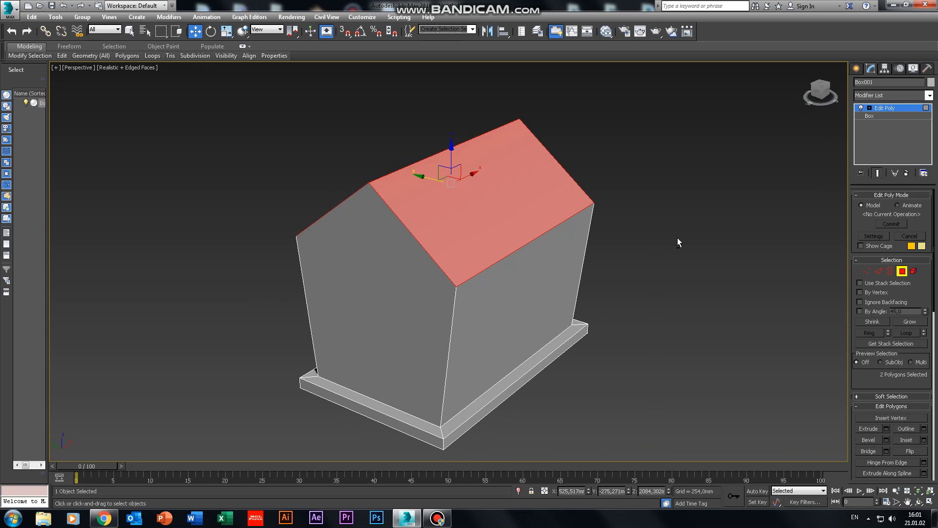
pyautogui.click(889, 428)
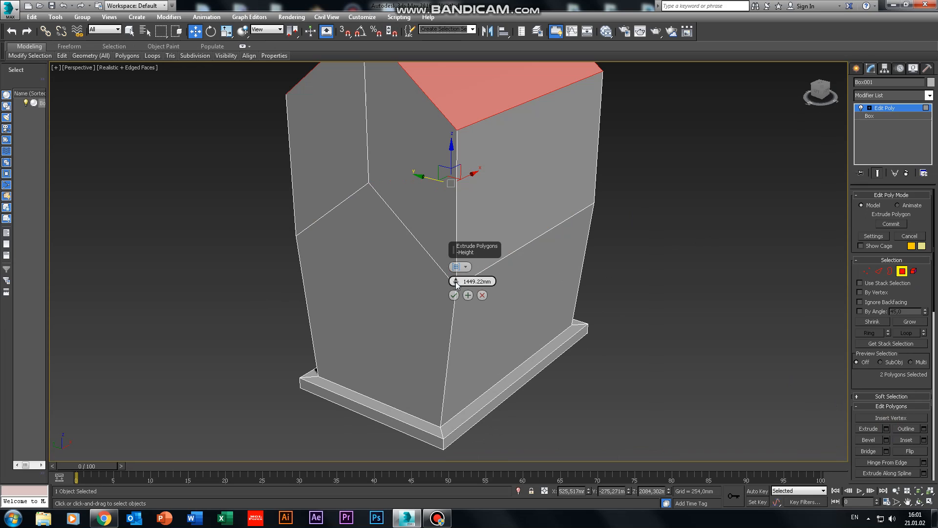
pyautogui.moveTo(456, 282); pyautogui.dragTo(469, 317)
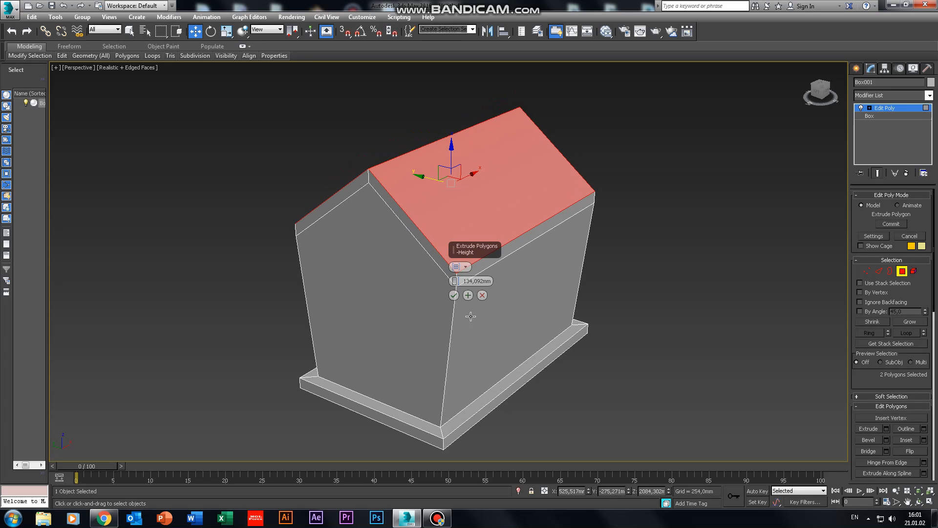
pyautogui.click(453, 295)
# Select the four narrow roof-edge polygons on both gable ends and extrude them about 206 mm as gable overhangs.
pyautogui.click(423, 243)
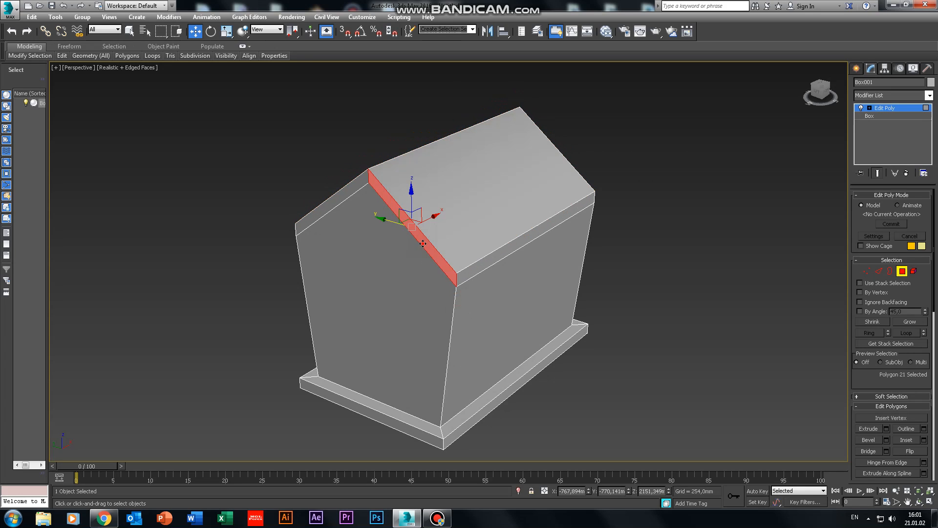
pyautogui.keyDown('ctrl'); pyautogui.click(356, 190); pyautogui.keyUp('ctrl')
pyautogui.keyDown('alt'); pyautogui.moveTo(624, 207); pyautogui.dragTo(558, 211, button='middle'); pyautogui.keyUp('alt')
pyautogui.keyDown('ctrl'); pyautogui.click(575, 238); pyautogui.keyUp('ctrl')
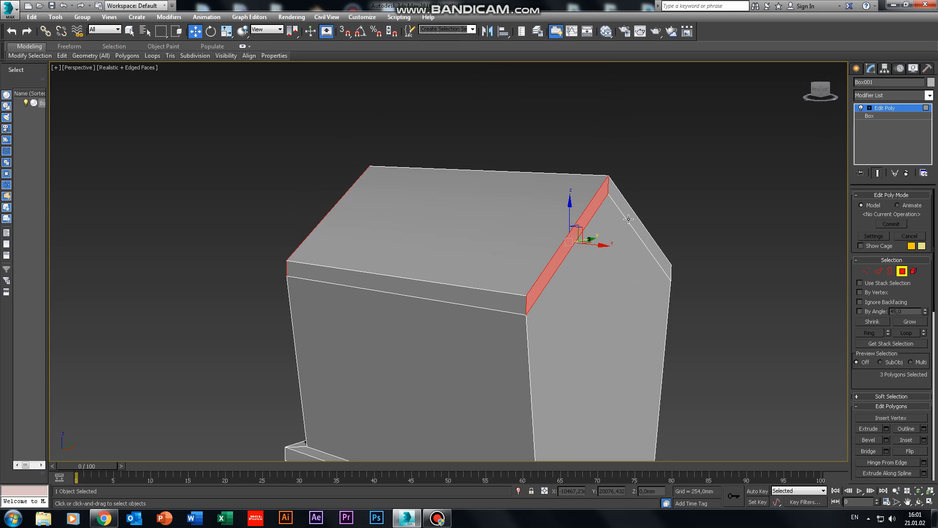
pyautogui.keyDown('ctrl'); pyautogui.click(629, 218); pyautogui.keyUp('ctrl')
pyautogui.keyDown('alt'); pyautogui.moveTo(386, 271); pyautogui.dragTo(419, 268, button='middle'); pyautogui.keyUp('alt')
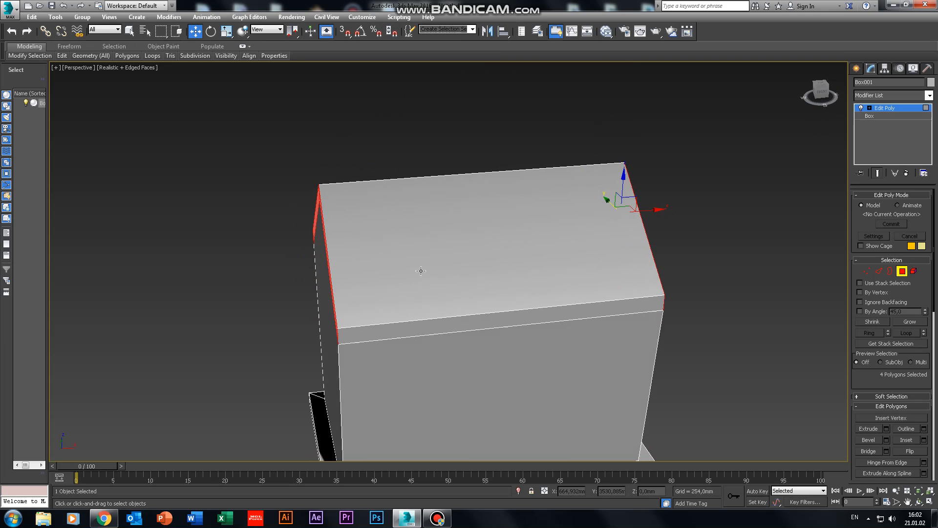
pyautogui.click(886, 429)
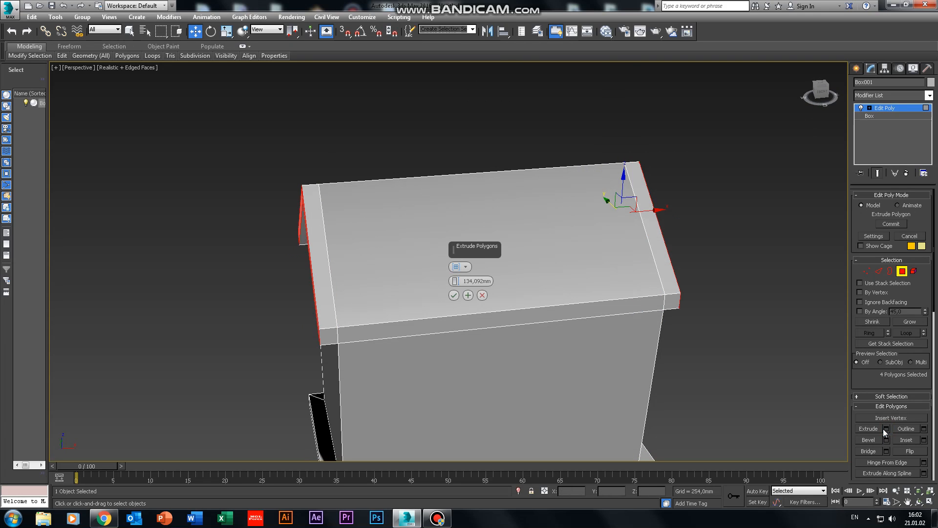
pyautogui.moveTo(456, 282); pyautogui.dragTo(458, 264)
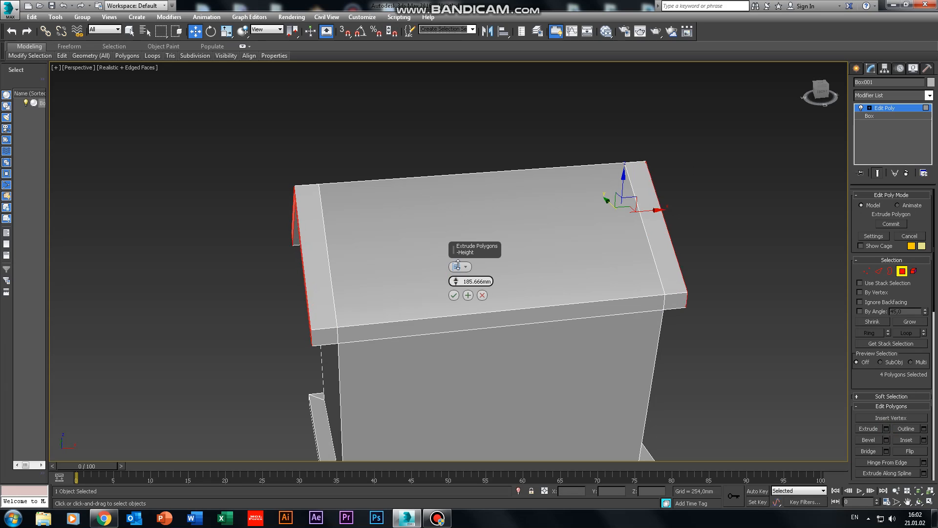
pyautogui.click(454, 295)
# Select the six narrow eave polygons along both long sides of the roof and extrude them outward by about 206 mm.
pyautogui.click(328, 336)
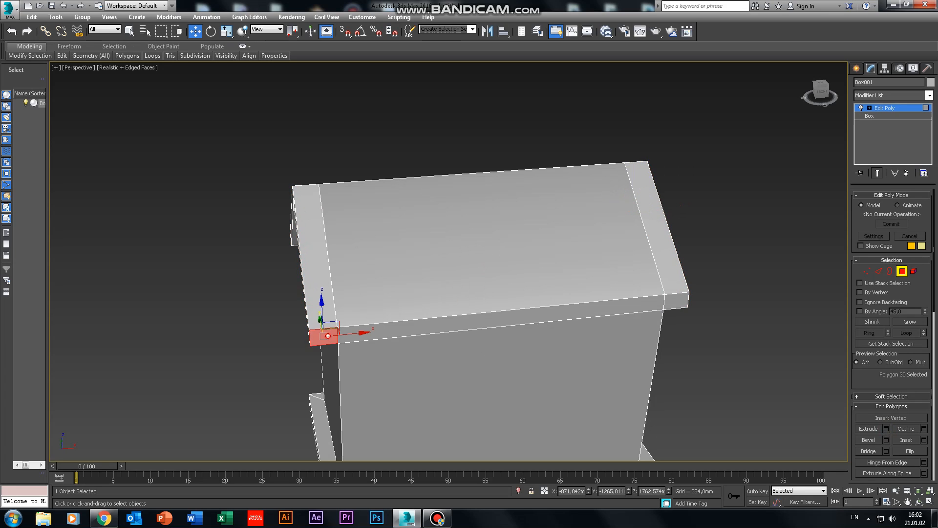
pyautogui.keyDown('shift'); pyautogui.click(493, 322); pyautogui.keyUp('shift')
pyautogui.keyDown('alt'); pyautogui.moveTo(227, 287); pyautogui.dragTo(187, 183, button='middle'); pyautogui.keyUp('alt')
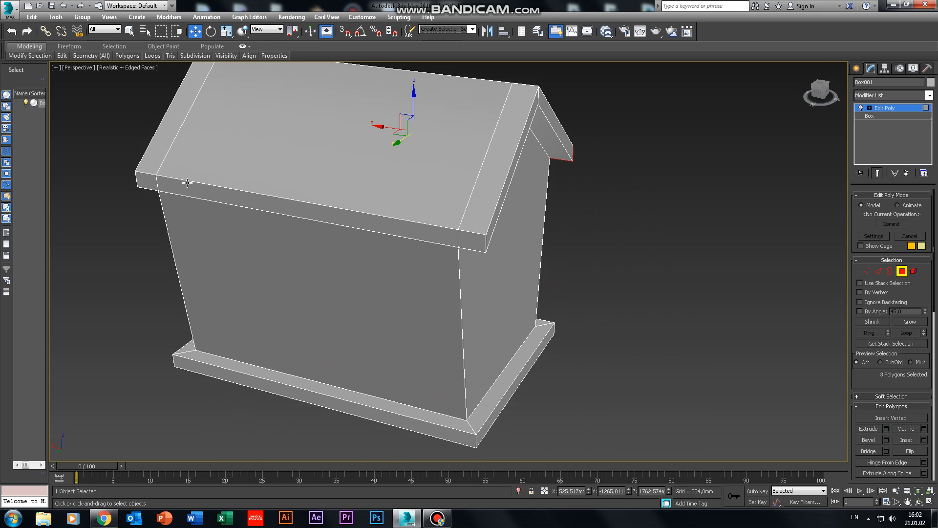
pyautogui.keyDown('ctrl'); pyautogui.click(148, 181); pyautogui.keyUp('ctrl')
pyautogui.keyDown('ctrl'); pyautogui.click(227, 198); pyautogui.keyUp('ctrl')
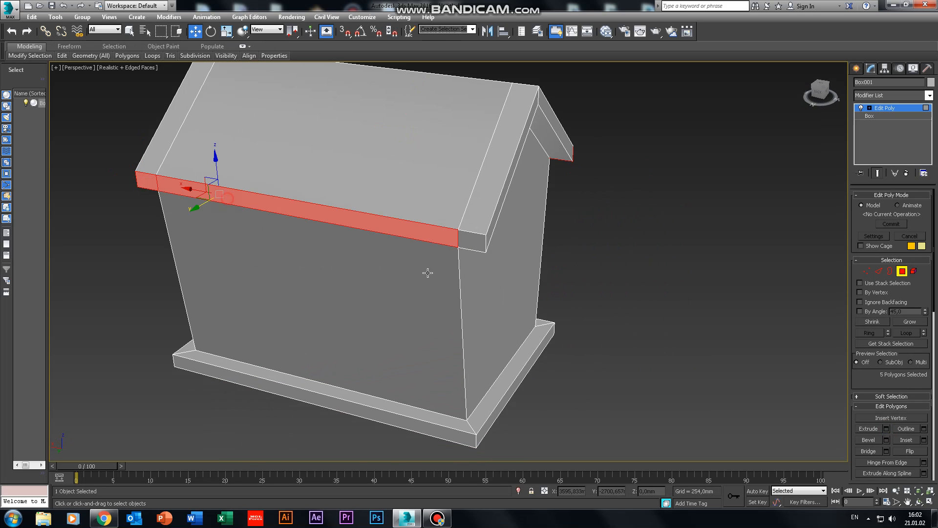
pyautogui.keyDown('ctrl'); pyautogui.click(468, 242); pyautogui.keyUp('ctrl')
pyautogui.keyDown('alt'); pyautogui.moveTo(699, 339); pyautogui.dragTo(644, 313, button='middle'); pyautogui.keyUp('alt')
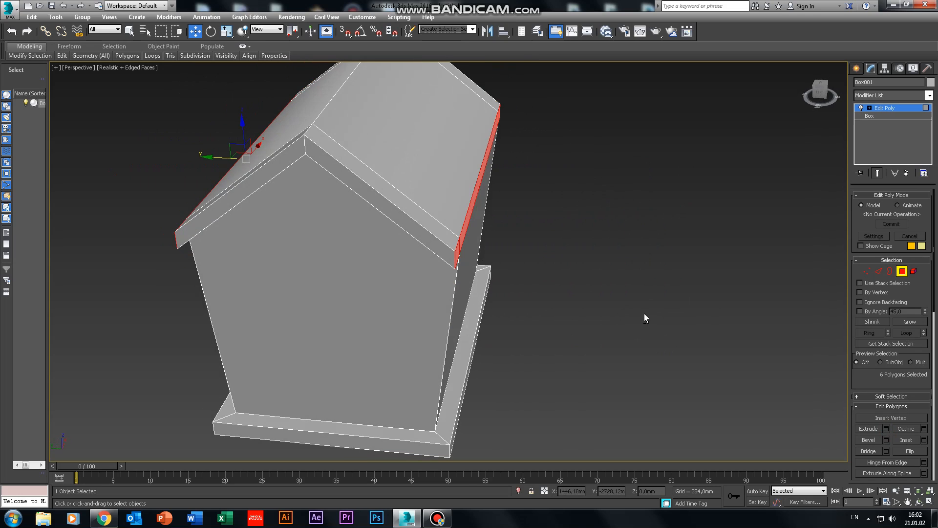
pyautogui.click(887, 430)
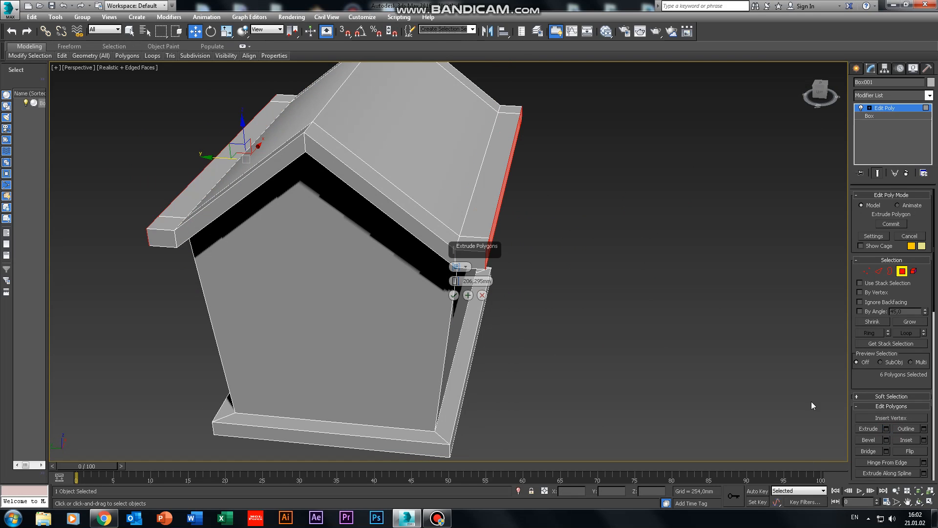
pyautogui.hotkey('alt', 'w')
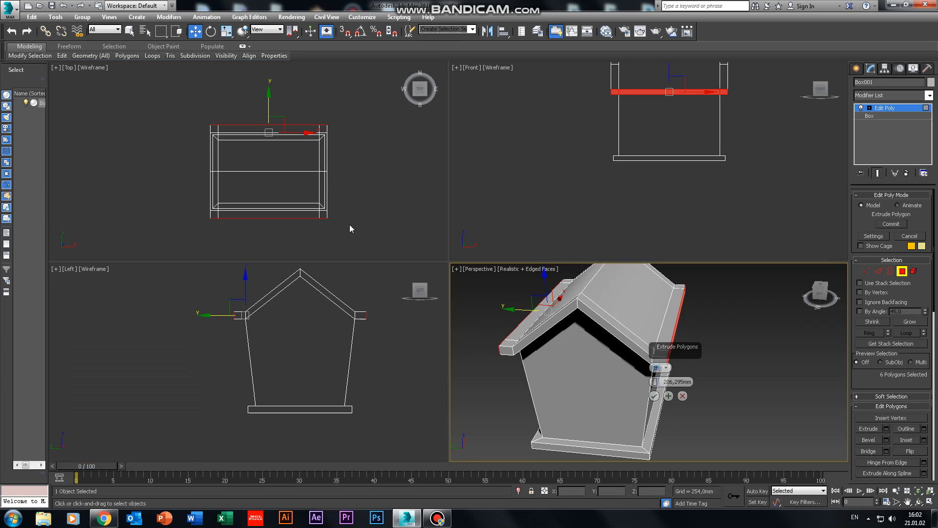
pyautogui.rightClick(391, 346)
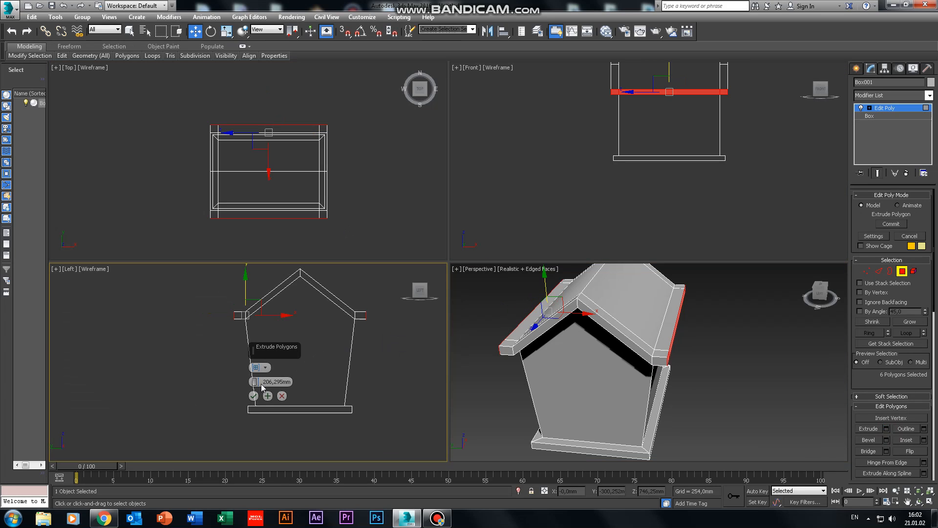
pyautogui.click(254, 397)
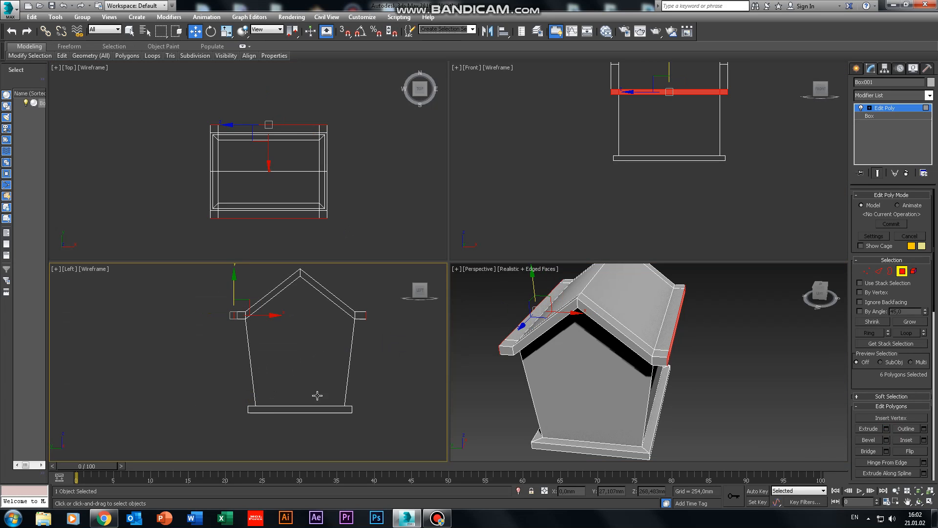
# Select the outer eave vertices on both sides in the Left viewport and lower them to about Z 1590 mm, following the roof slope.
pyautogui.click(867, 271)
pyautogui.hotkey('alt', 'w')
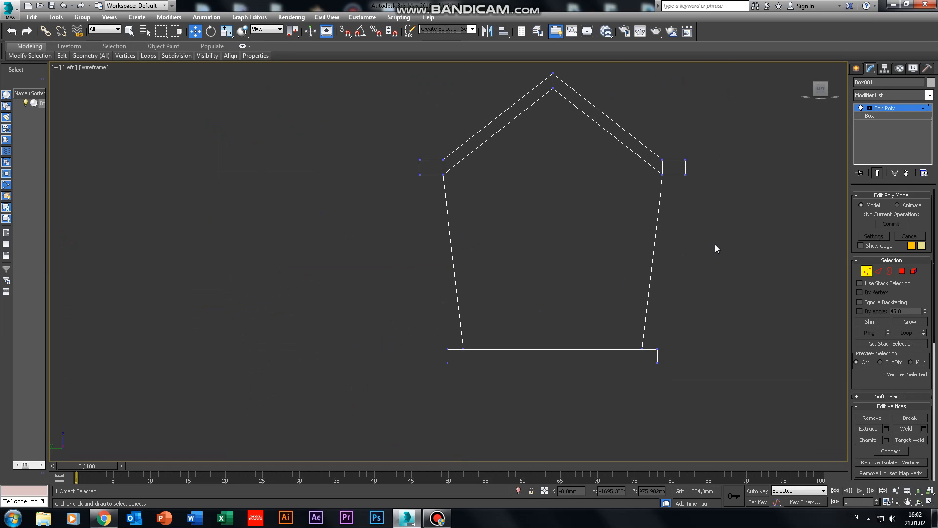
pyautogui.moveTo(715, 232); pyautogui.dragTo(669, 140)
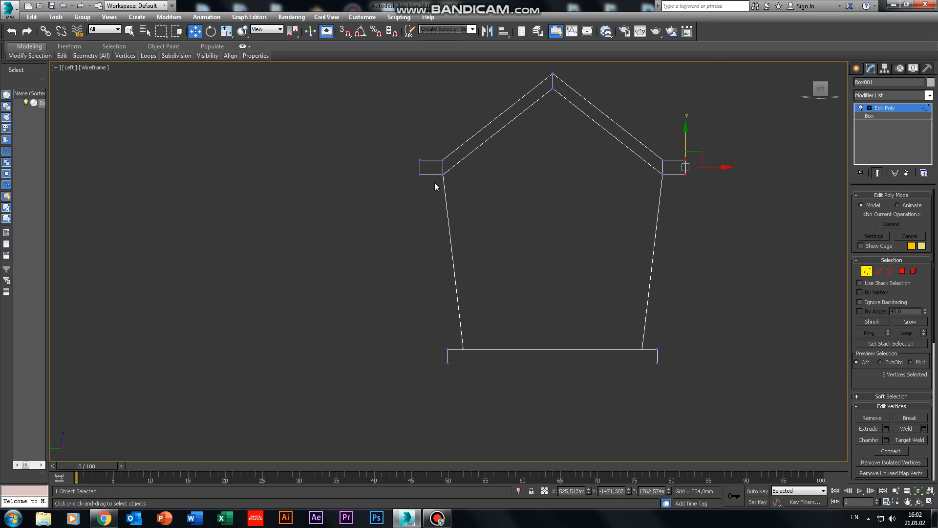
pyautogui.keyDown('ctrl'); pyautogui.moveTo(400, 151); pyautogui.dragTo(378, 141); pyautogui.keyUp('ctrl')
pyautogui.moveTo(553, 136); pyautogui.dragTo(559, 155)
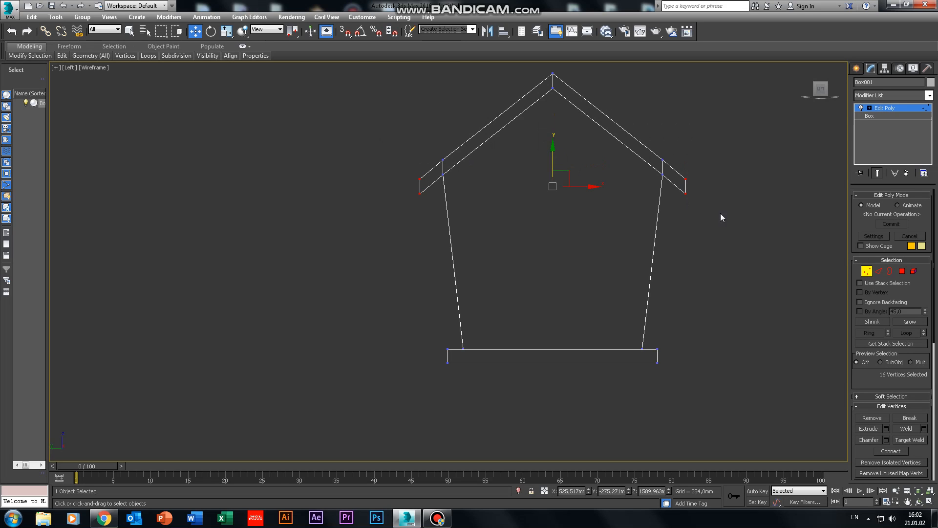
pyautogui.click(734, 223)
pyautogui.hotkey('alt', 'w')
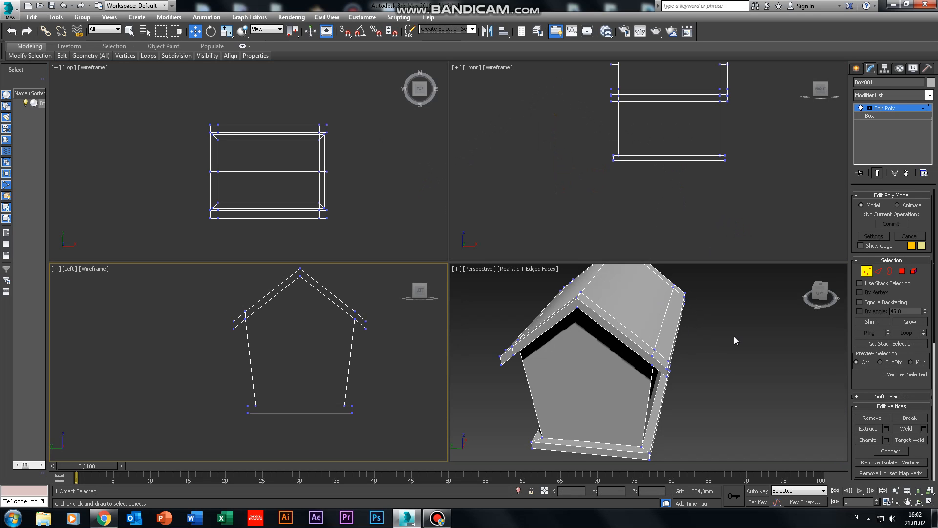
# Select all roof and wall-top vertices in the Left viewport and raise them to make the walls taller.
pyautogui.scroll(3, 687, 320)
pyautogui.hotkey('alt', 'w')
pyautogui.scroll(3, 675, 332)
pyautogui.keyDown('alt'); pyautogui.moveTo(658, 344); pyautogui.dragTo(622, 292, button='middle'); pyautogui.keyUp('alt')
pyautogui.scroll(-5, 622, 291)
pyautogui.scroll(2, 621, 291)
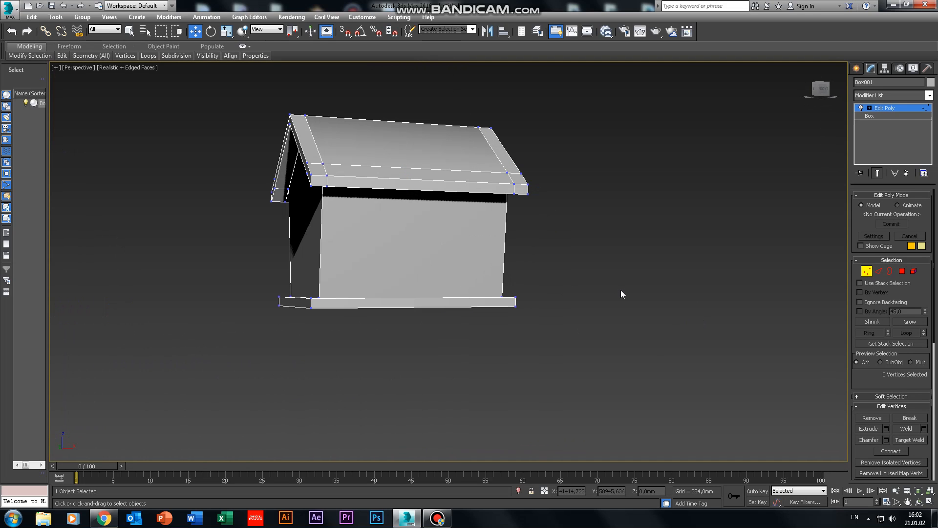
pyautogui.hotkey('alt', 'w')
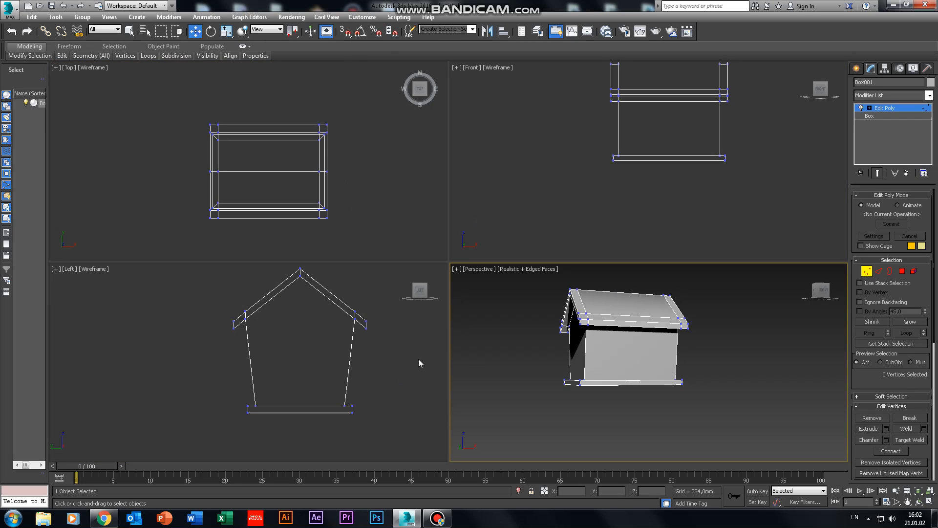
pyautogui.moveTo(419, 359); pyautogui.dragTo(351, 346, button='middle')
pyautogui.moveTo(399, 364); pyautogui.dragTo(153, 278)
pyautogui.scroll(-2, 311, 351)
pyautogui.moveTo(269, 300); pyautogui.dragTo(267, 284)
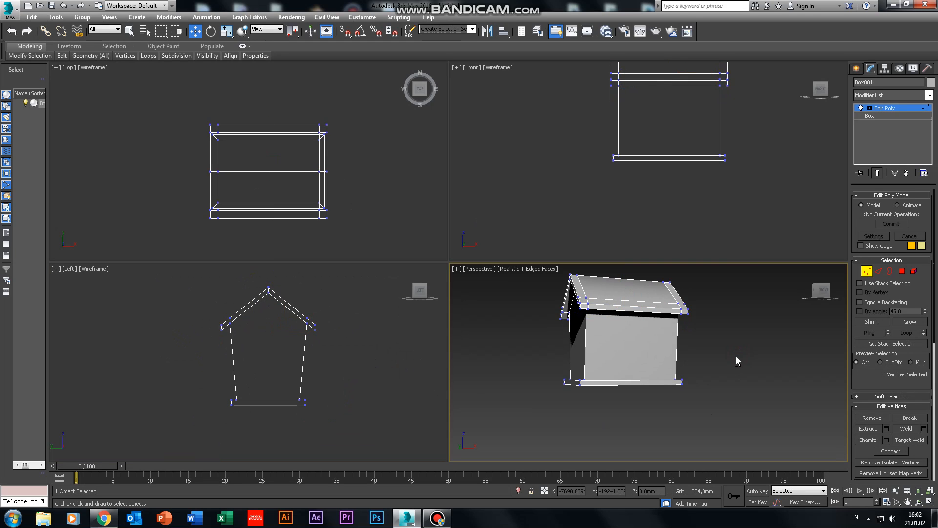
# Leave vertex editing, deselect the house and inspect its overall shape in the Perspective viewport.
pyautogui.hotkey('alt', 'w')
pyautogui.keyDown('alt'); pyautogui.moveTo(589, 254); pyautogui.dragTo(641, 303, button='middle'); pyautogui.keyUp('alt')
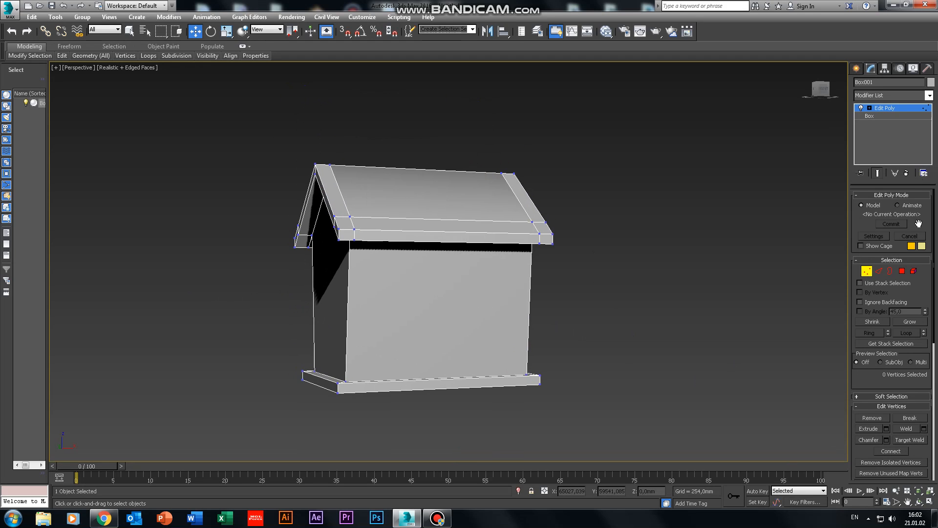
pyautogui.click(883, 108)
pyautogui.click(556, 320)
pyautogui.keyDown('alt'); pyautogui.moveTo(557, 320); pyautogui.dragTo(510, 359, button='middle'); pyautogui.keyUp('alt')
pyautogui.scroll(4, 583, 359)
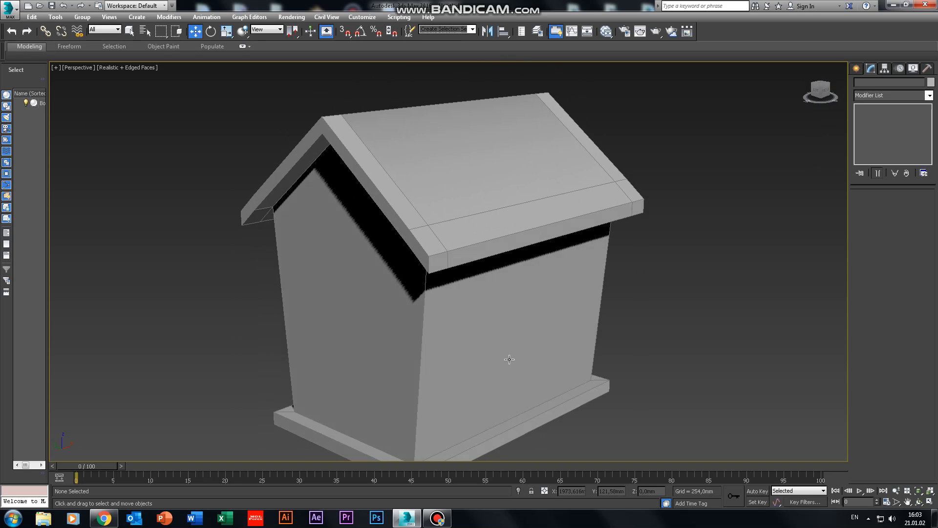
pyautogui.scroll(-3, 509, 359)
# Create a door box about 238 mm long, 945 mm wide and 1501 mm high across the house's front wall in the Top viewport.
pyautogui.hotkey('alt', 'w')
pyautogui.scroll(-2, 348, 251)
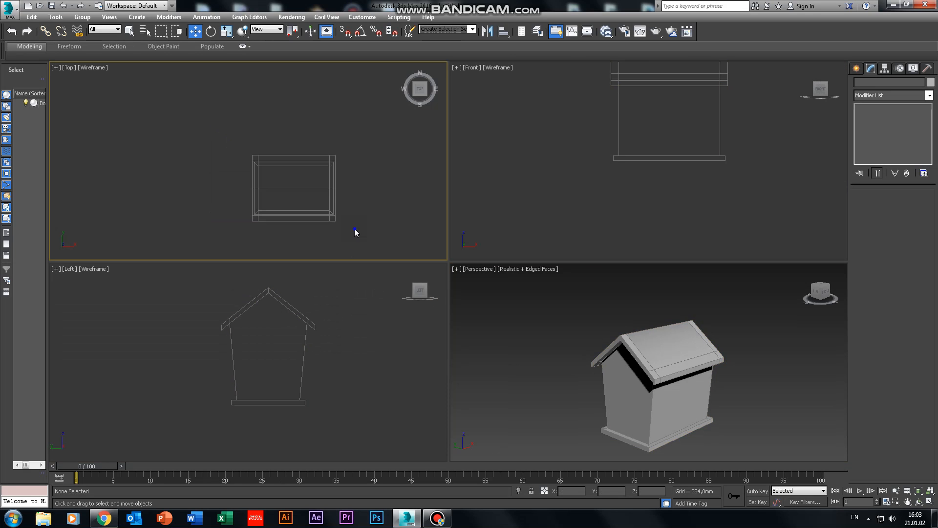
pyautogui.click(856, 67)
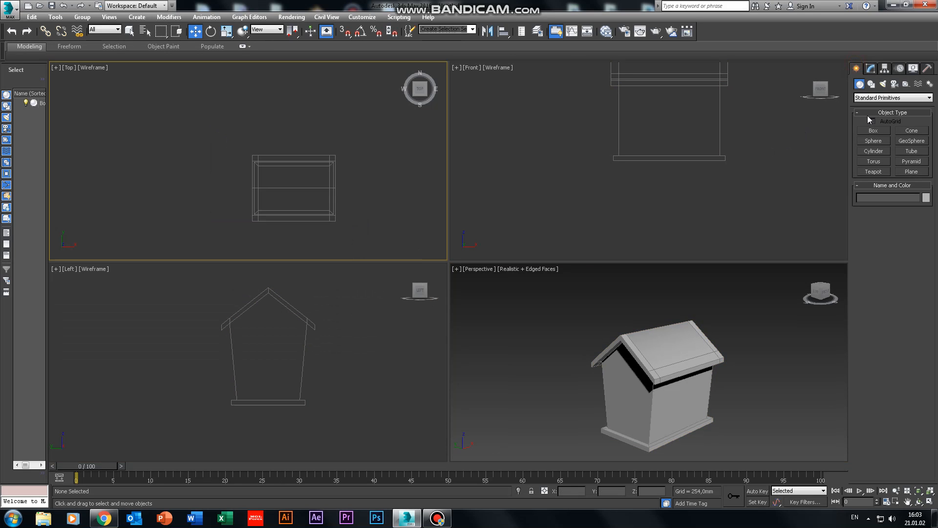
pyautogui.click(874, 131)
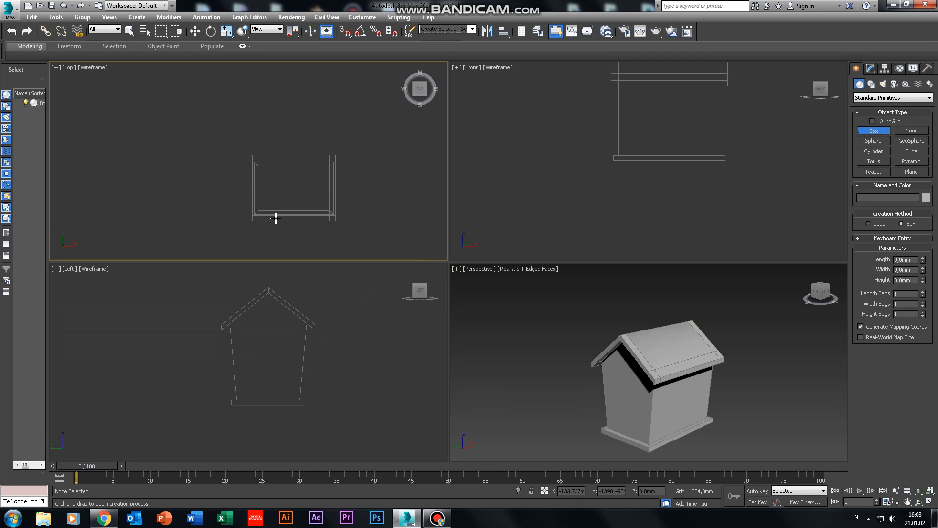
pyautogui.scroll(3, 276, 218)
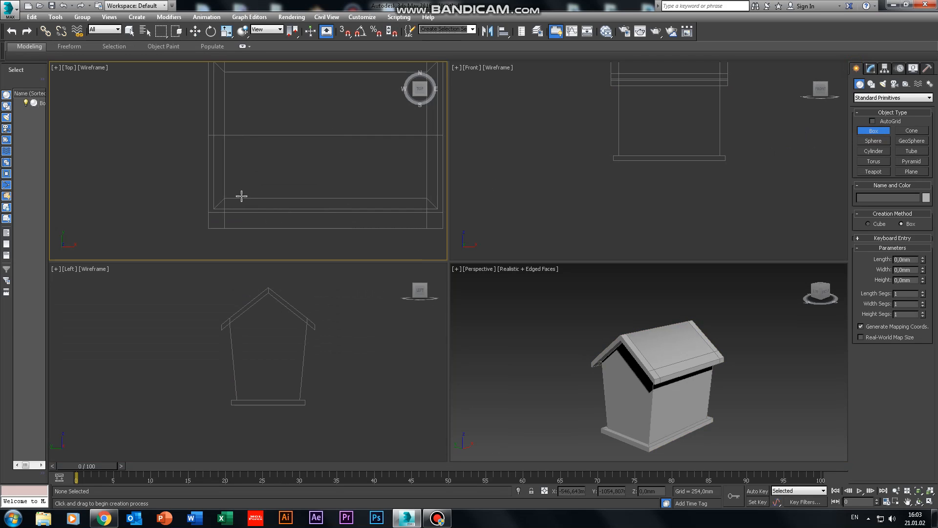
pyautogui.moveTo(238, 201); pyautogui.dragTo(312, 220)
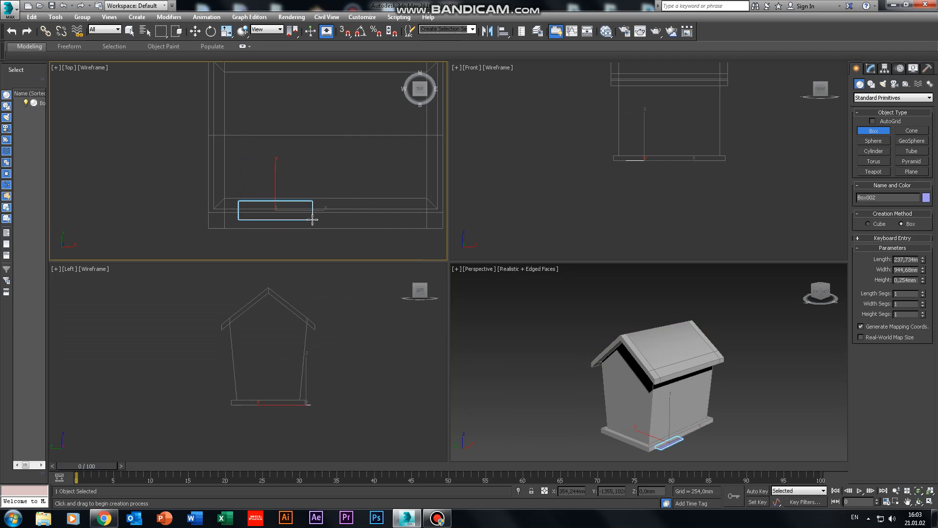
pyautogui.click(291, 105)
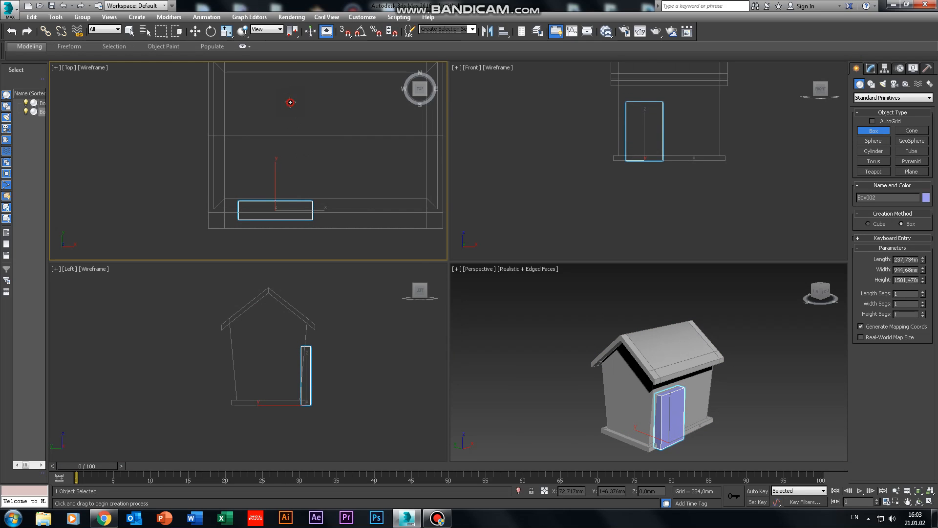
# Scale the door box along X to about 77% in the Front viewport.
pyautogui.click(672, 196)
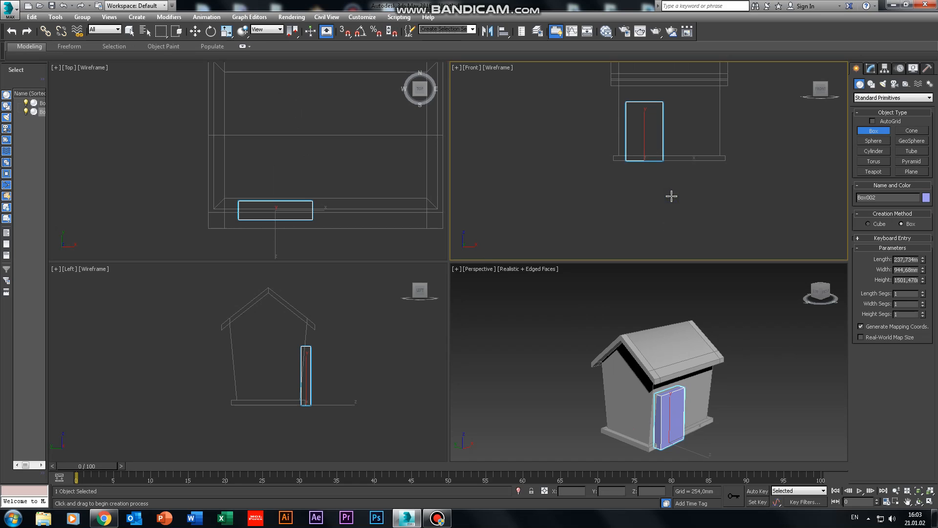
pyautogui.press('r')
pyautogui.moveTo(681, 162); pyautogui.dragTo(672, 167)
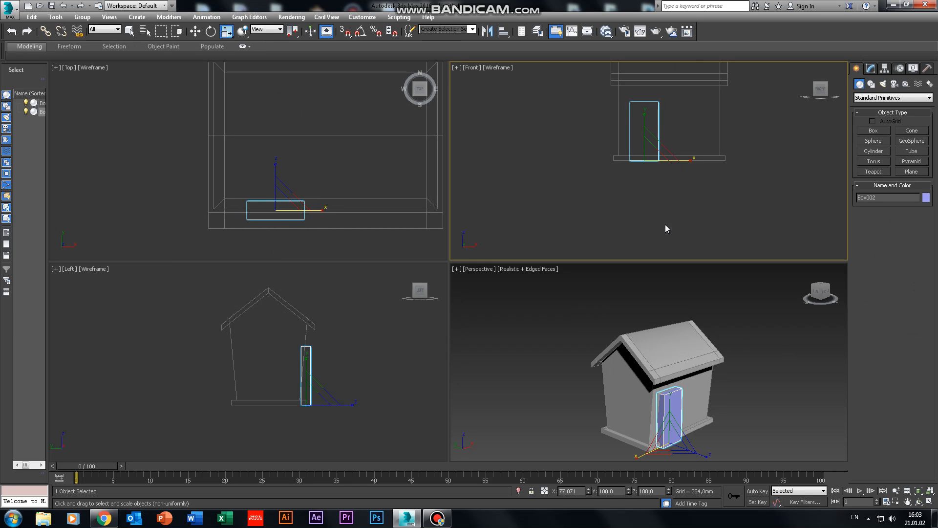
# Move the door box back along Y in the Perspective viewport so it sinks into the front wall.
pyautogui.press('w')
pyautogui.rightClick(705, 409)
pyautogui.hotkey('alt', 'w')
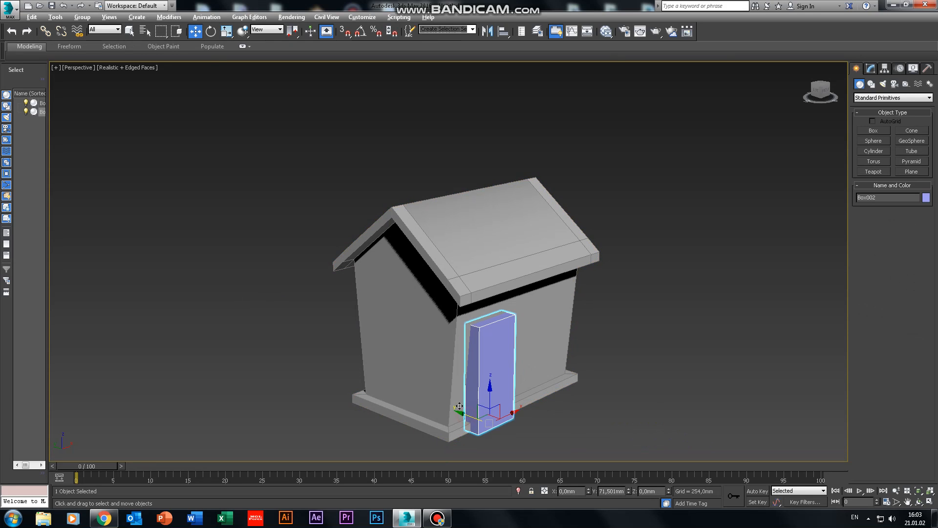
pyautogui.moveTo(467, 414); pyautogui.dragTo(454, 402)
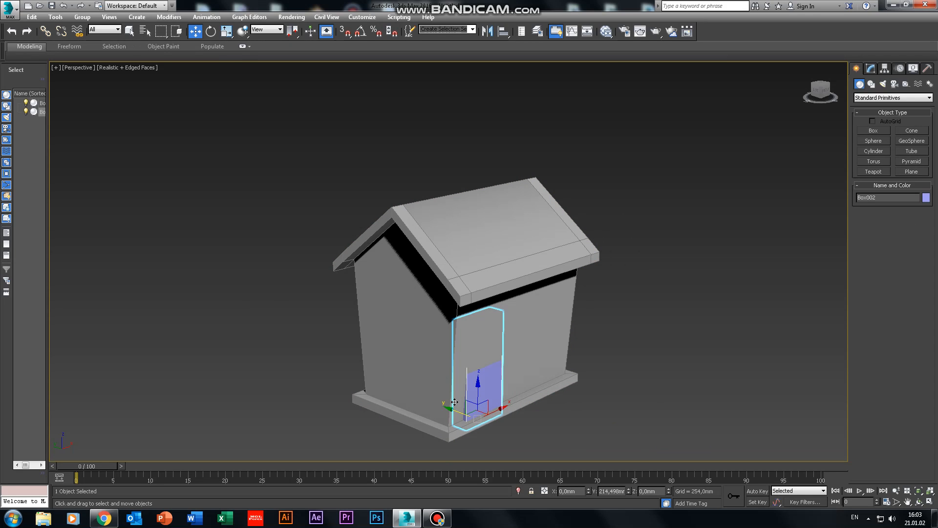
pyautogui.moveTo(454, 406); pyautogui.dragTo(454, 406)
# Rotate the door box about 6.8° around X to follow the wall's slope and push it further into the wall along Y.
pyautogui.press('r')
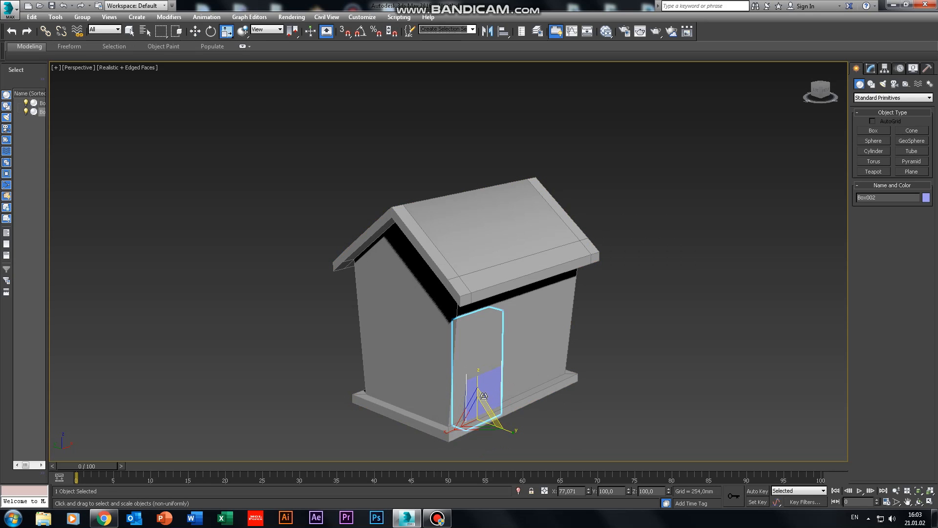
pyautogui.press('e')
pyautogui.press('r')
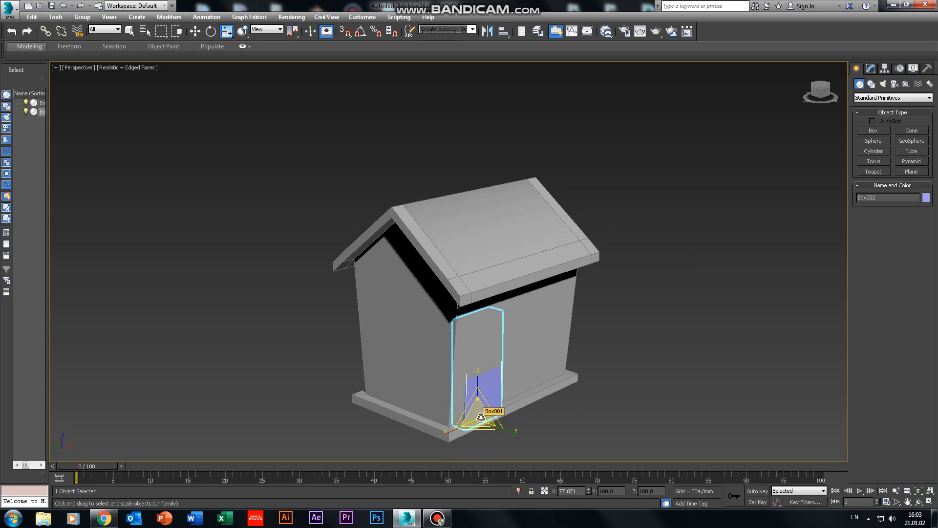
pyautogui.press('e')
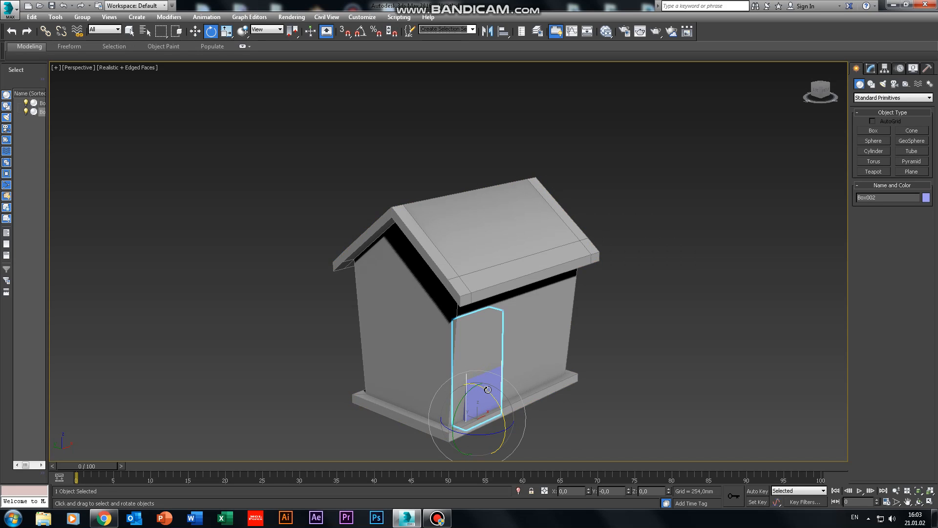
pyautogui.moveTo(488, 389); pyautogui.dragTo(493, 399)
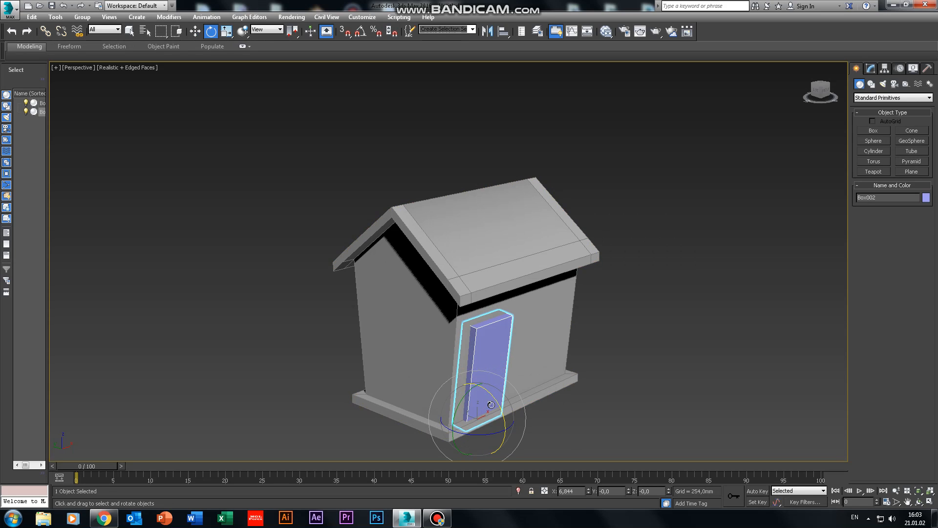
pyautogui.press('w')
pyautogui.moveTo(455, 408); pyautogui.dragTo(448, 401)
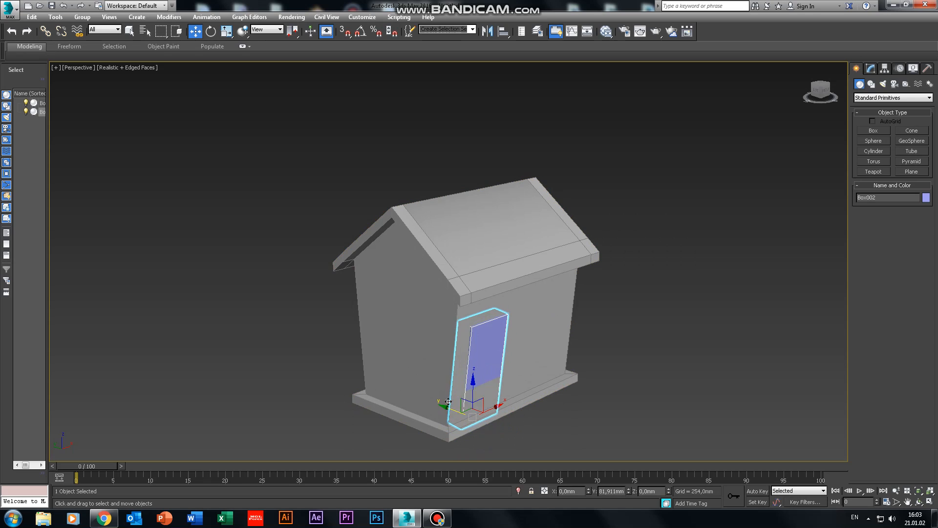
# Refine the door box's tilt in the Left viewport to about 5.06° so it runs parallel to the sloping wall.
pyautogui.press('e')
pyautogui.hotkey('alt', 'w')
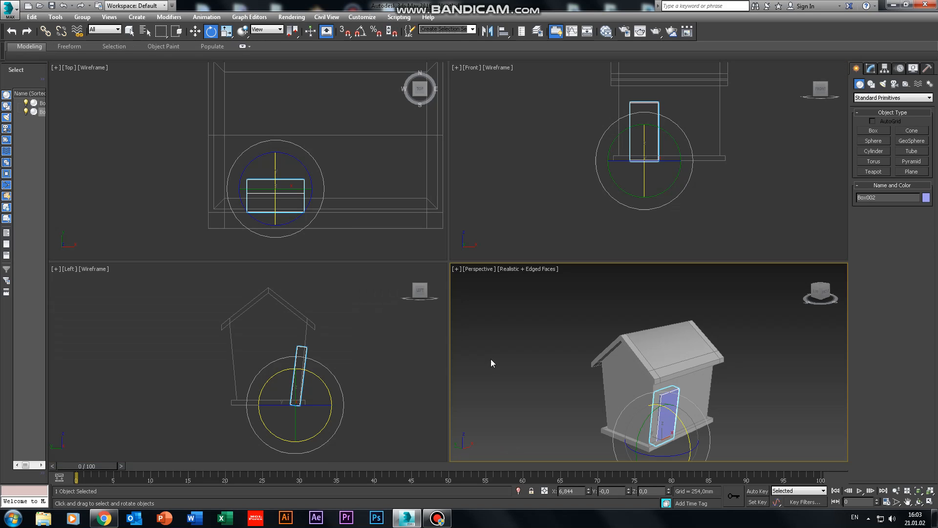
pyautogui.rightClick(371, 366)
pyautogui.press('z')
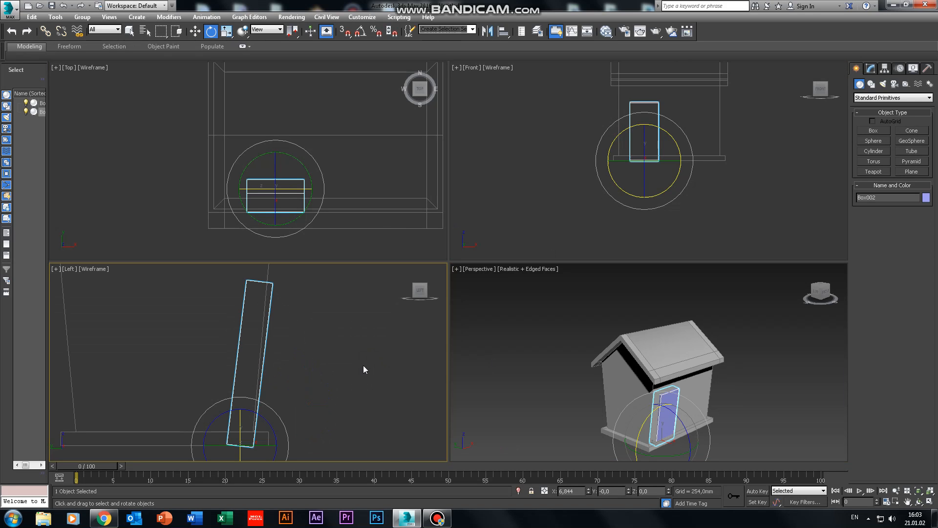
pyautogui.hotkey('alt', 'w')
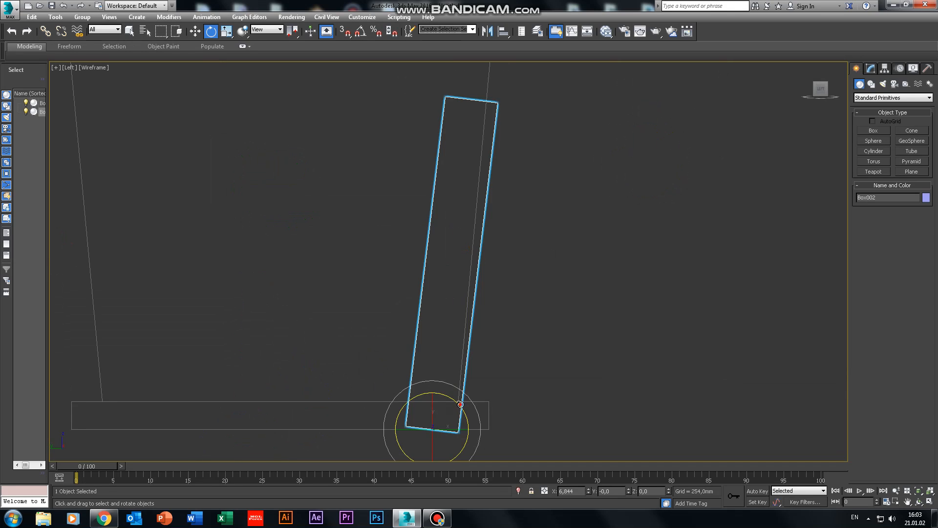
pyautogui.moveTo(460, 404); pyautogui.dragTo(462, 398)
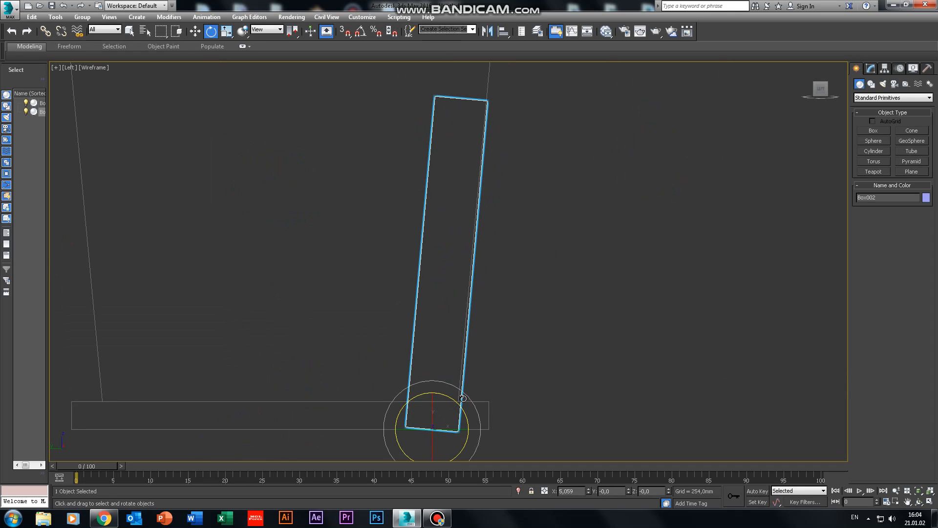
# Raise the door box onto the base slab at Z about 140.3 mm and shift it to Y about -981.9 mm.
pyautogui.press('w')
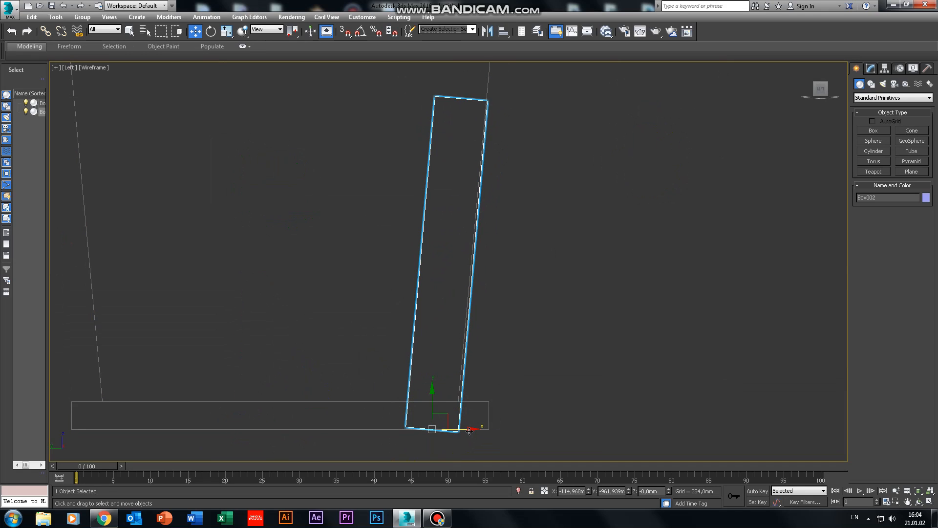
pyautogui.moveTo(432, 402); pyautogui.dragTo(432, 371)
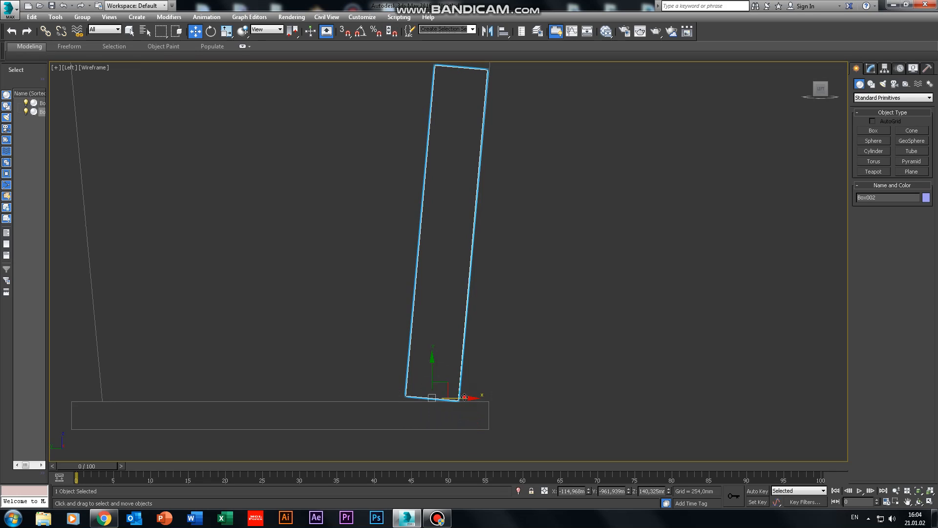
pyautogui.moveTo(464, 398); pyautogui.dragTo(467, 400)
pyautogui.hotkey('alt', 'w')
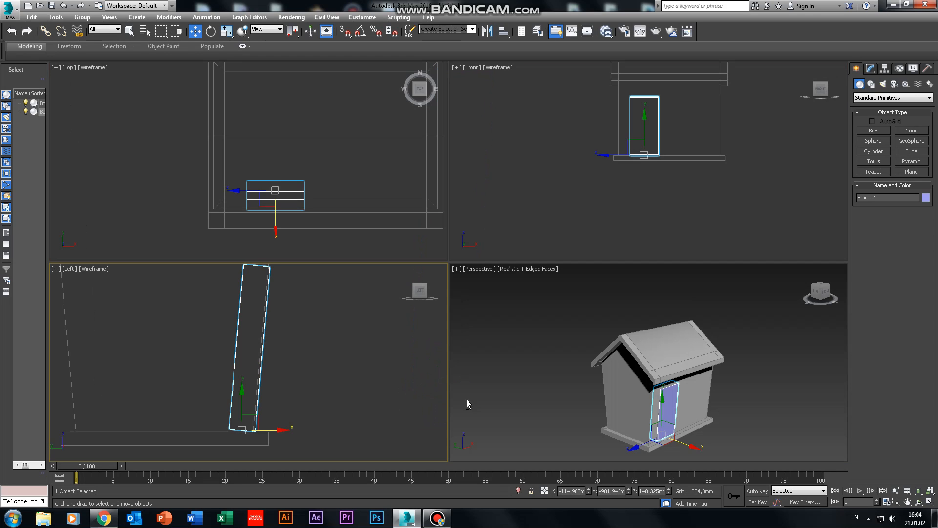
# Check the door against the wall in Perspective and move it outward in the Left viewport to Y about -1044.4 mm.
pyautogui.click(749, 368)
pyautogui.hotkey('alt', 'w')
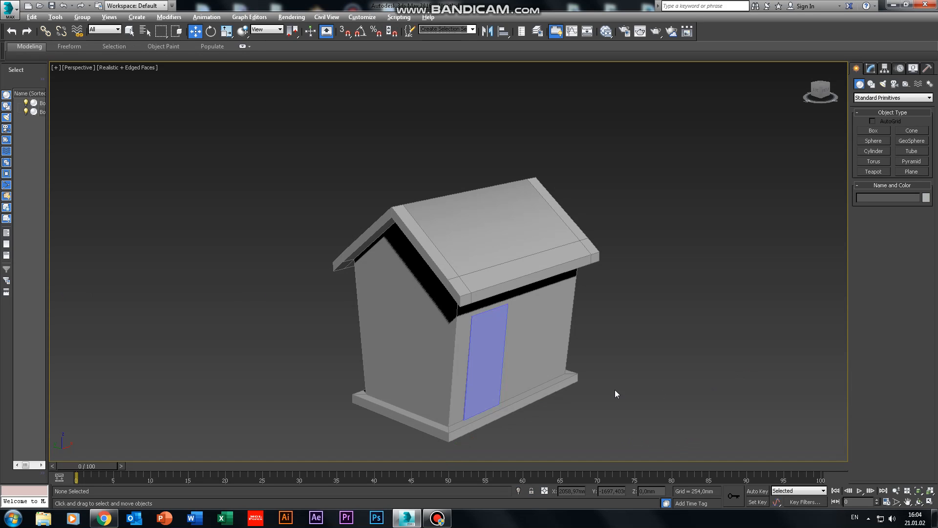
pyautogui.keyDown('alt'); pyautogui.moveTo(615, 394); pyautogui.dragTo(549, 388, button='middle'); pyautogui.keyUp('alt')
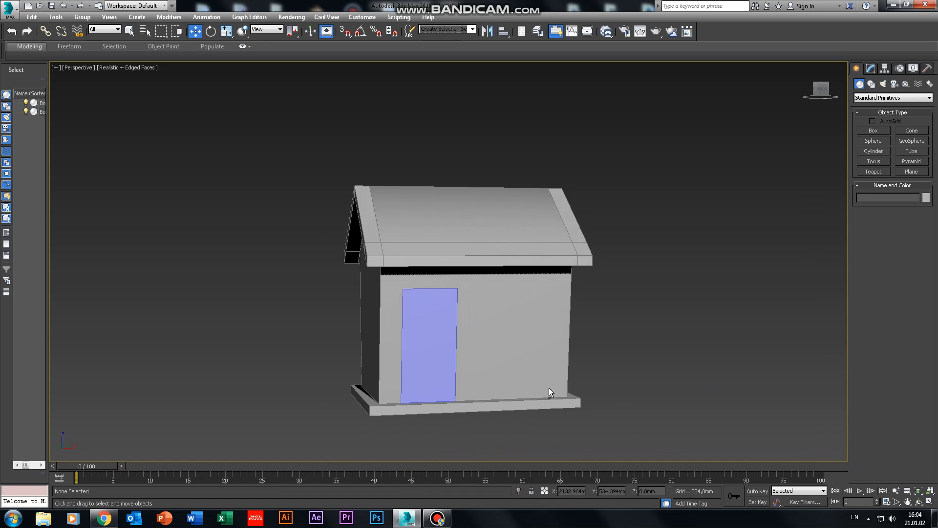
pyautogui.click(423, 314)
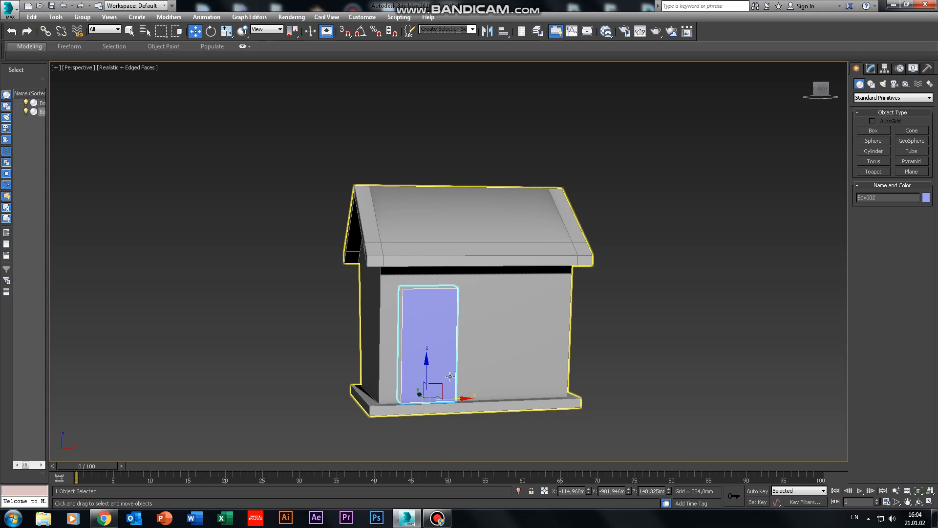
pyautogui.hotkey('alt', 'w')
pyautogui.rightClick(313, 328)
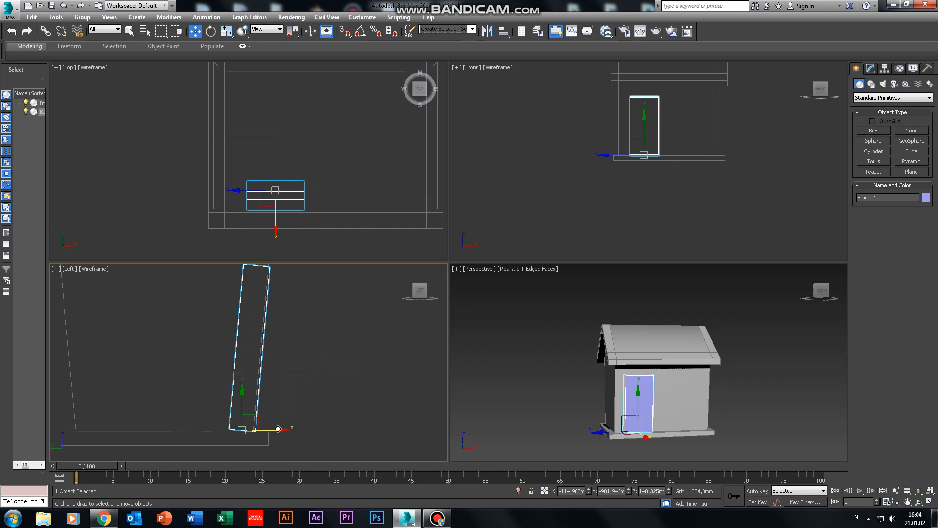
pyautogui.moveTo(280, 431); pyautogui.dragTo(287, 431)
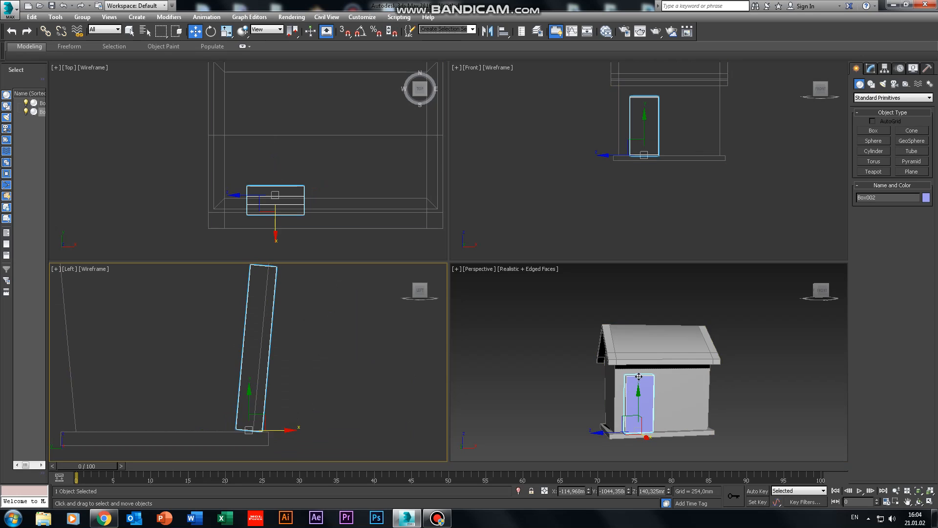
# Apply an Edit Poly modifier to the door box.
pyautogui.click(641, 399)
pyautogui.hotkey('alt', 'w')
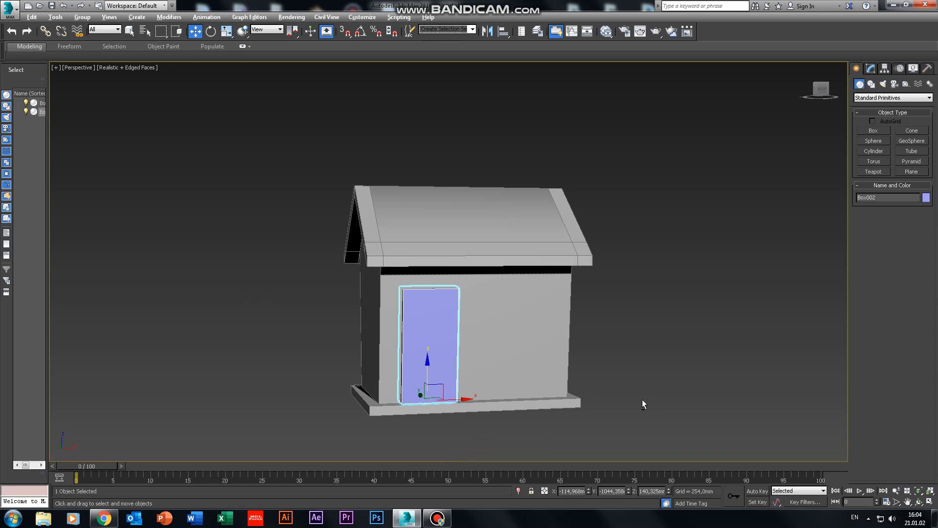
pyautogui.click(871, 68)
pyautogui.click(887, 95)
pyautogui.press('e')
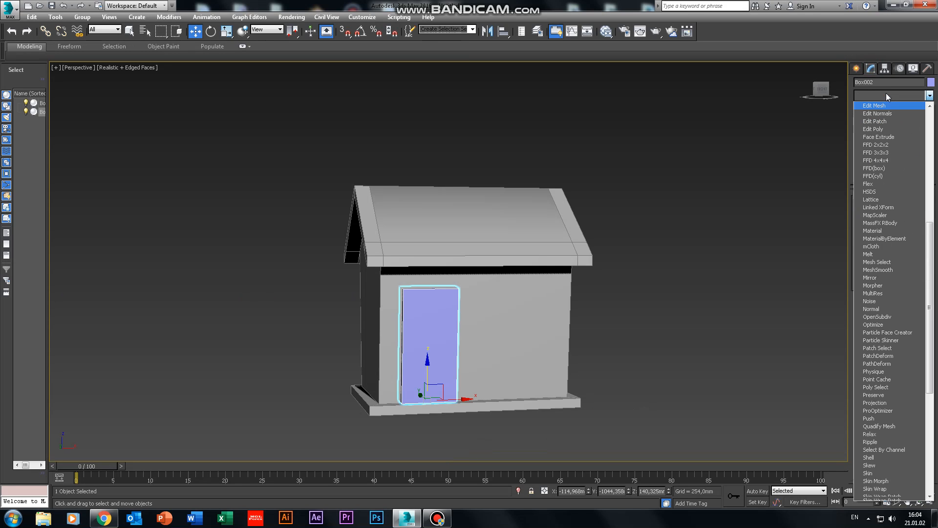
pyautogui.click(884, 128)
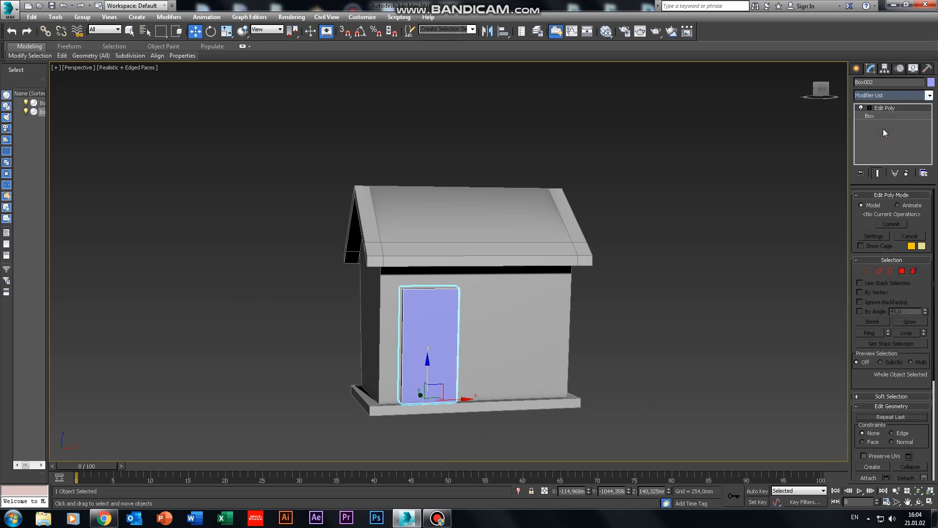
# Select the door's front polygon and inset it slightly to form a narrow frame around the panel.
pyautogui.click(902, 271)
pyautogui.click(450, 297)
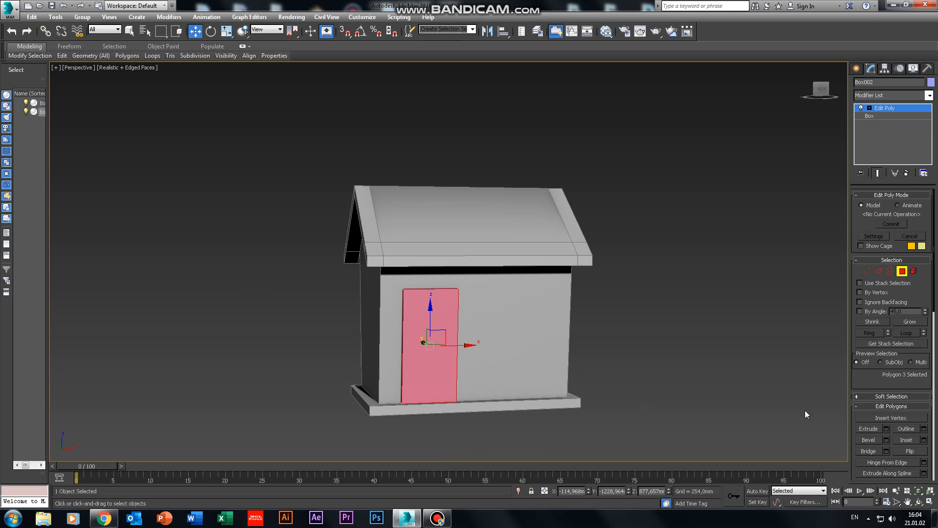
pyautogui.click(905, 439)
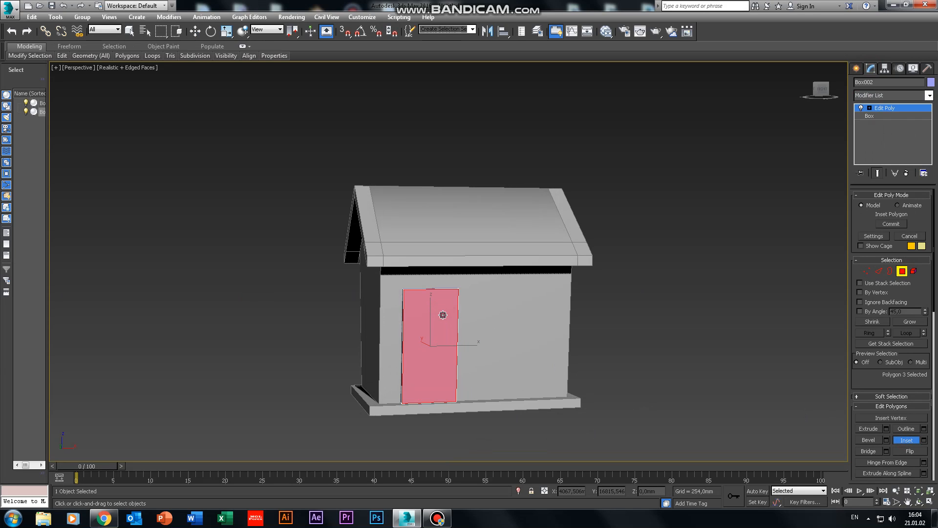
pyautogui.moveTo(442, 315); pyautogui.dragTo(447, 327)
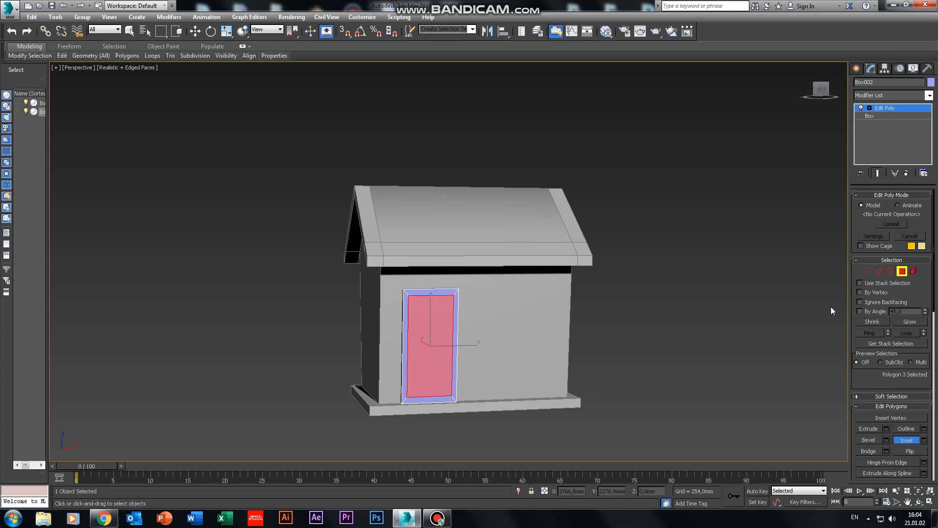
# Select the two lower inner vertices of the inset panel and lower them to the door's bottom edge, at Z about 132.8 mm.
pyautogui.click(869, 108)
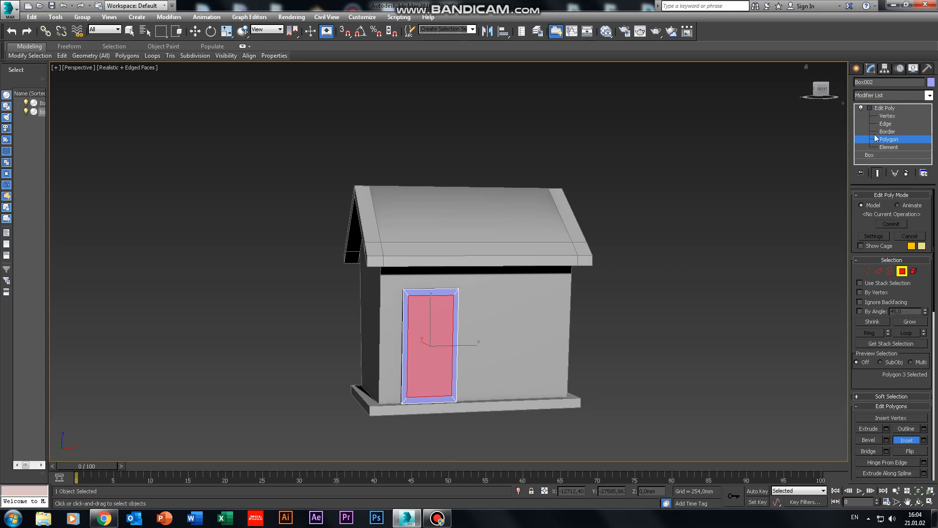
pyautogui.click(888, 115)
pyautogui.hotkey('alt', 'w')
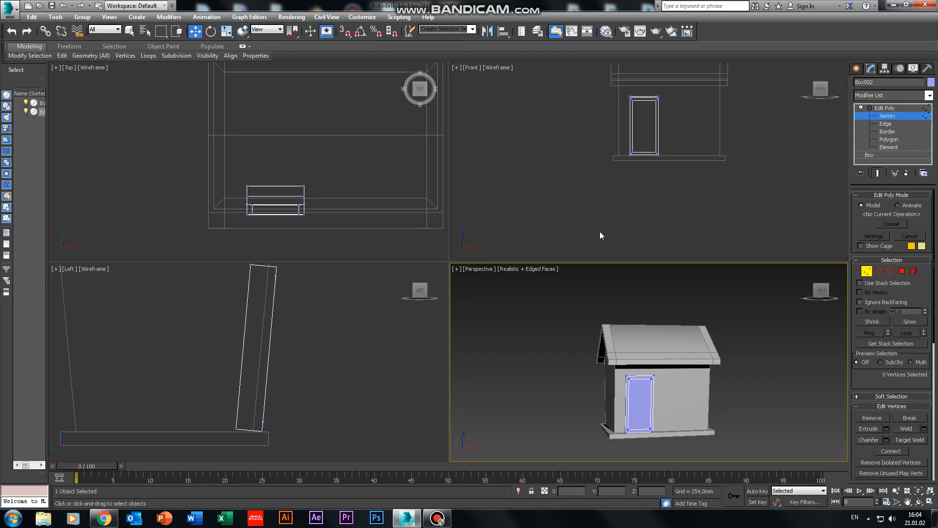
pyautogui.click(315, 423)
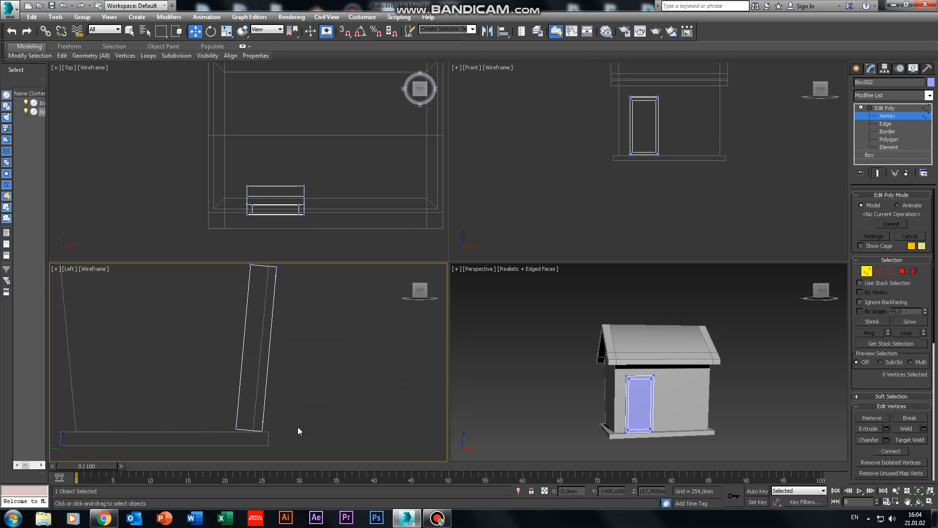
pyautogui.scroll(5, 273, 435)
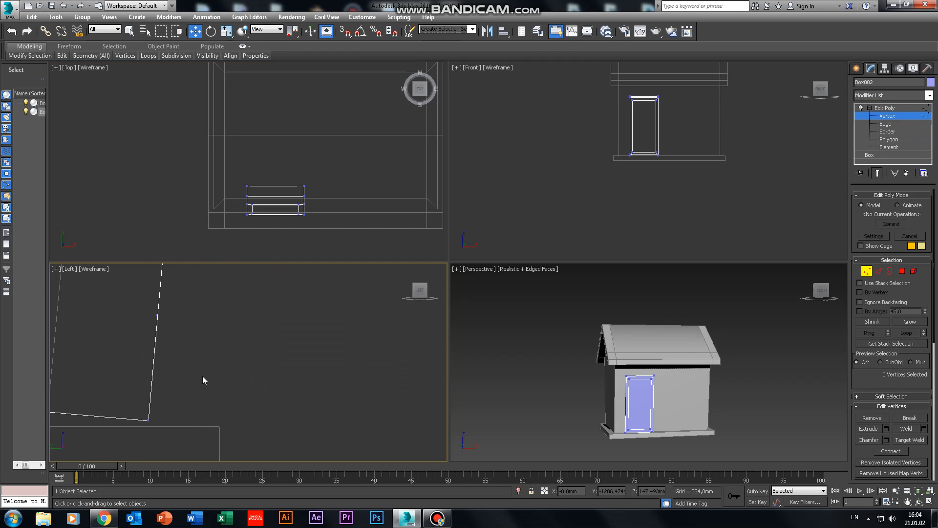
pyautogui.scroll(-3, 203, 380)
pyautogui.moveTo(241, 380); pyautogui.dragTo(165, 325)
pyautogui.rightClick(240, 354)
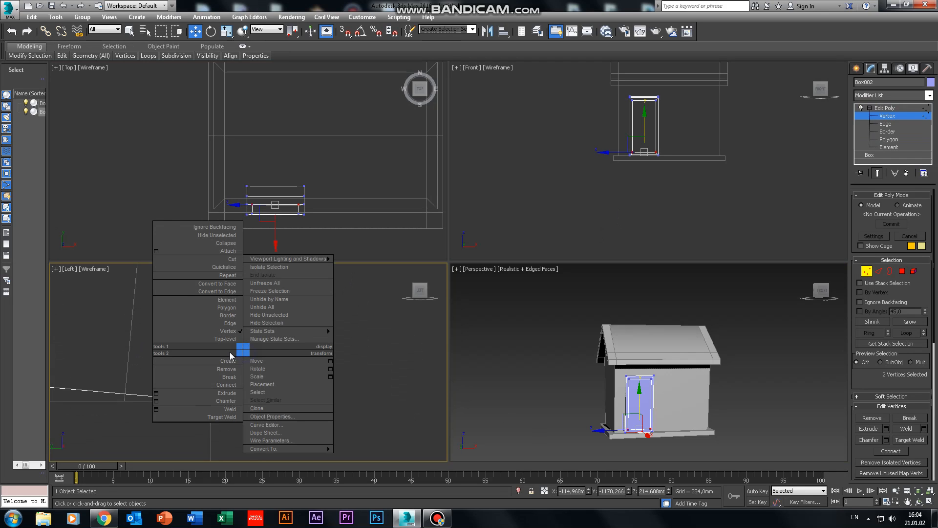
pyautogui.moveTo(179, 319); pyautogui.dragTo(178, 396)
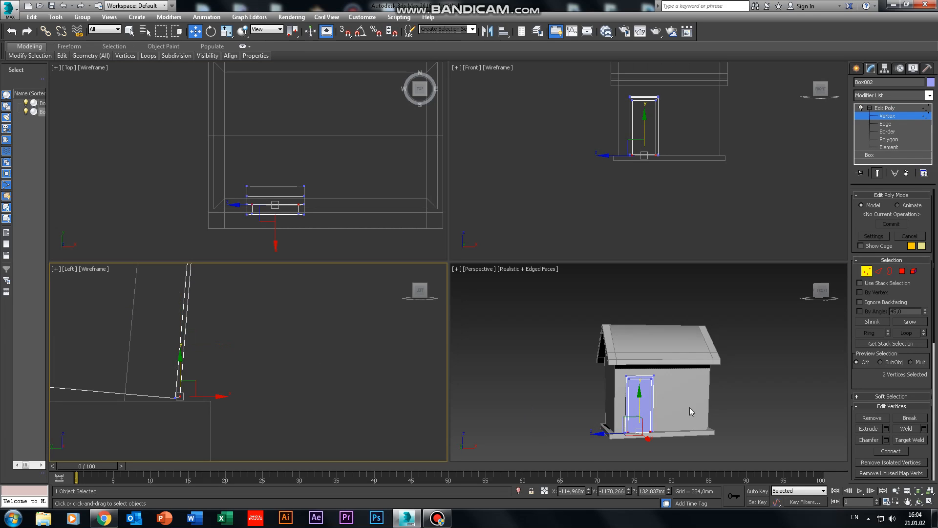
# Push the door's inset panel polygon inward to Y about -1211.2 mm and inspect the recess up close in Perspective.
pyautogui.click(889, 139)
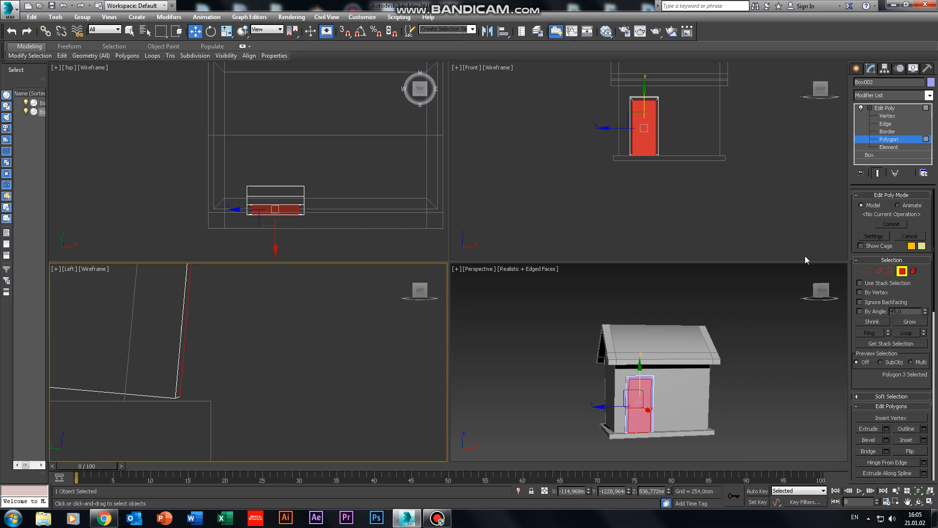
pyautogui.rightClick(260, 339)
pyautogui.rightClick(389, 355)
pyautogui.scroll(-5, 318, 358)
pyautogui.moveTo(313, 318); pyautogui.dragTo(316, 372, button='middle')
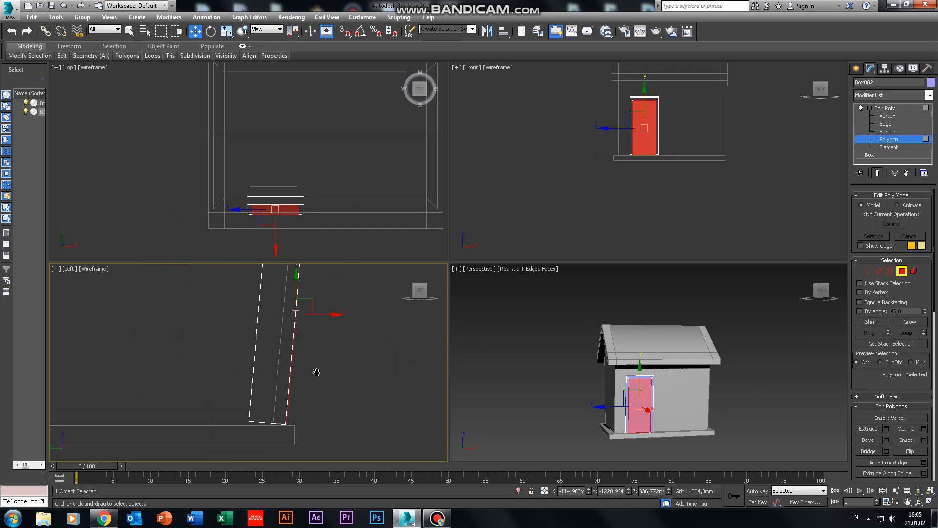
pyautogui.scroll(4, 289, 382)
pyautogui.moveTo(293, 315); pyautogui.dragTo(277, 332)
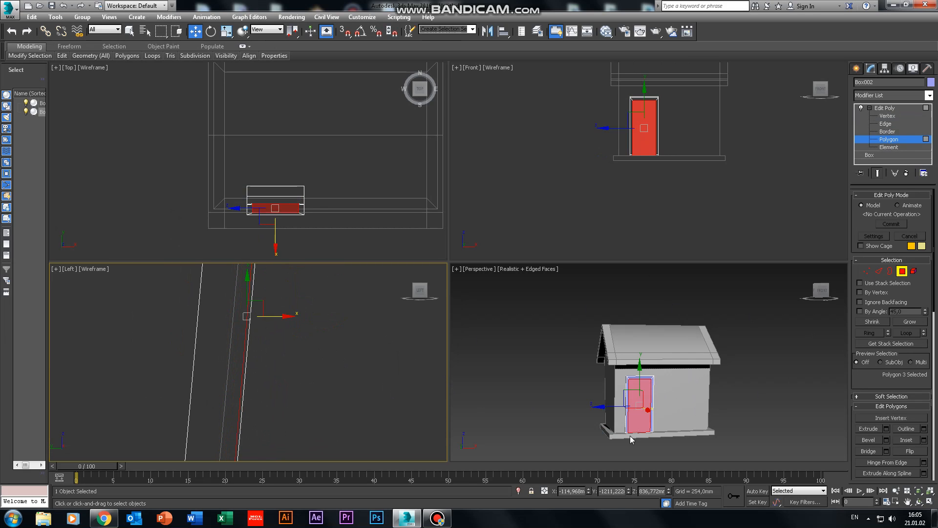
pyautogui.rightClick(708, 380)
pyautogui.press('z')
pyautogui.hotkey('alt', 'w')
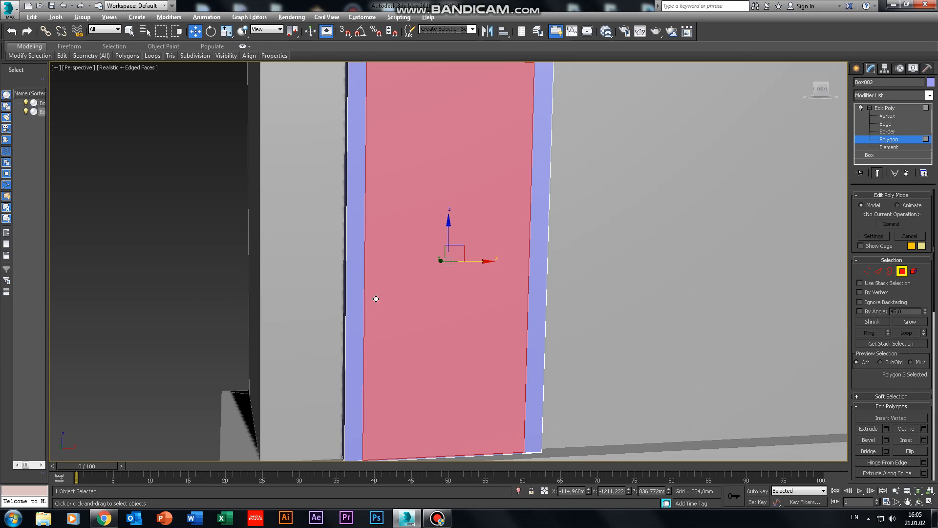
# Extrude the door's inset panel polygon inward to recess it behind the frame, finishing outside polygon editing.
pyautogui.keyDown('alt'); pyautogui.moveTo(376, 298); pyautogui.dragTo(386, 325, button='middle'); pyautogui.keyUp('alt')
pyautogui.moveTo(386, 326); pyautogui.dragTo(387, 326)
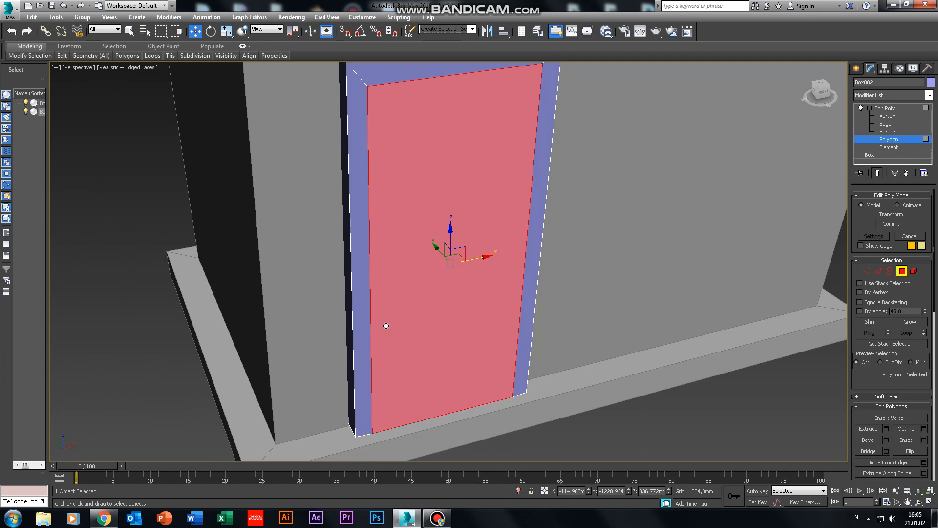
pyautogui.click(888, 108)
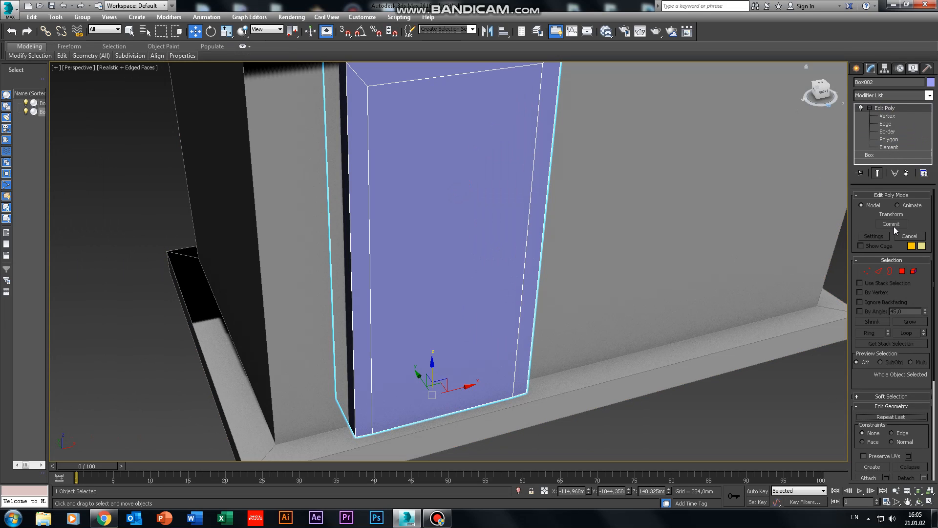
pyautogui.click(902, 270)
pyautogui.click(528, 215)
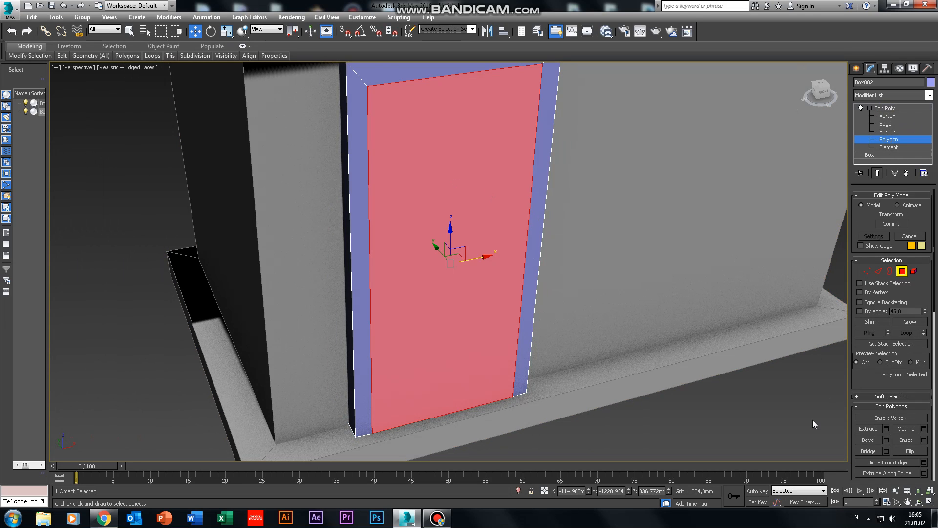
pyautogui.click(869, 428)
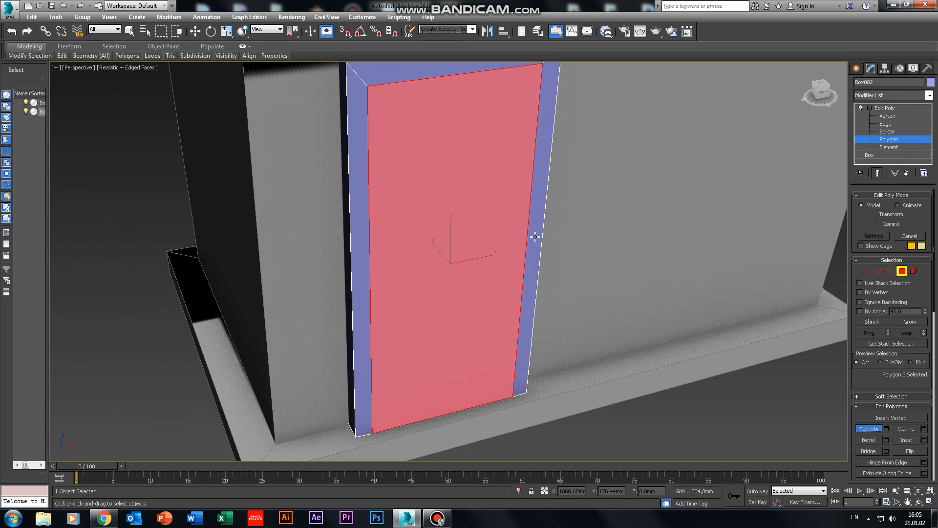
pyautogui.moveTo(485, 201); pyautogui.dragTo(487, 218)
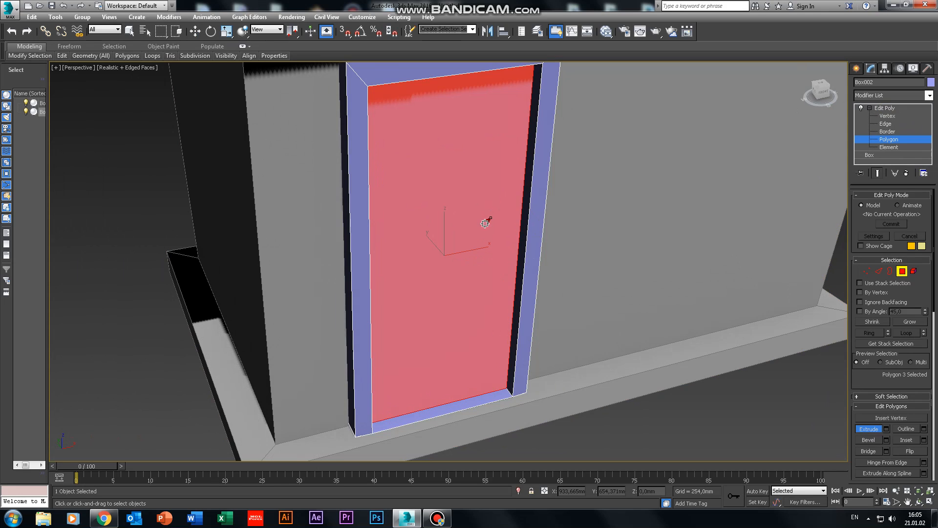
pyautogui.click(754, 425)
pyautogui.click(429, 192)
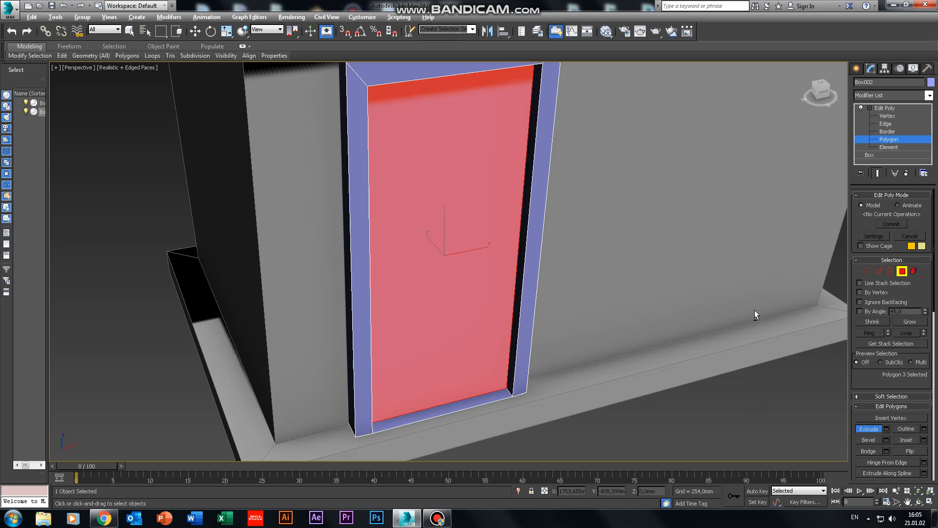
pyautogui.keyDown('alt'); pyautogui.moveTo(755, 310); pyautogui.dragTo(753, 283, button='middle'); pyautogui.keyUp('alt')
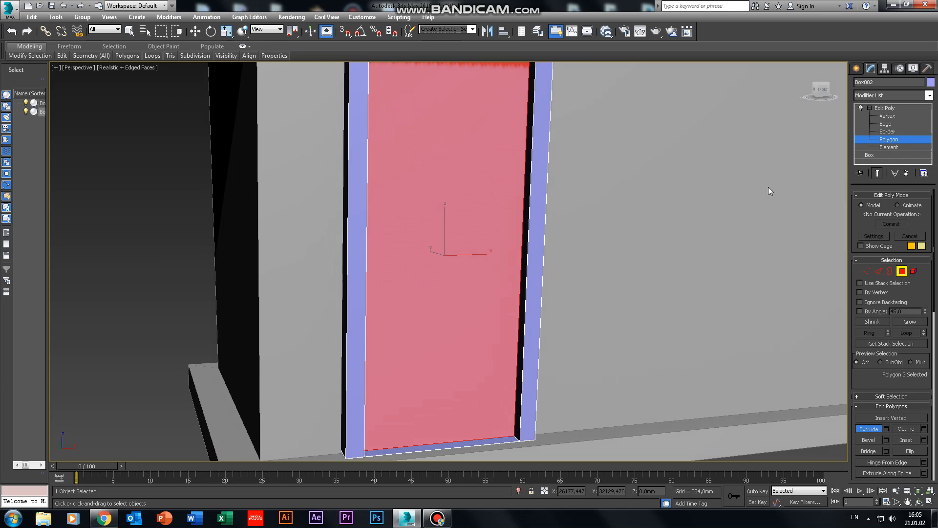
pyautogui.click(889, 110)
# Create a doorknob sphere with a radius of about 46 mm over the door panel in the Front view.
pyautogui.click(668, 203)
pyautogui.scroll(-6, 607, 275)
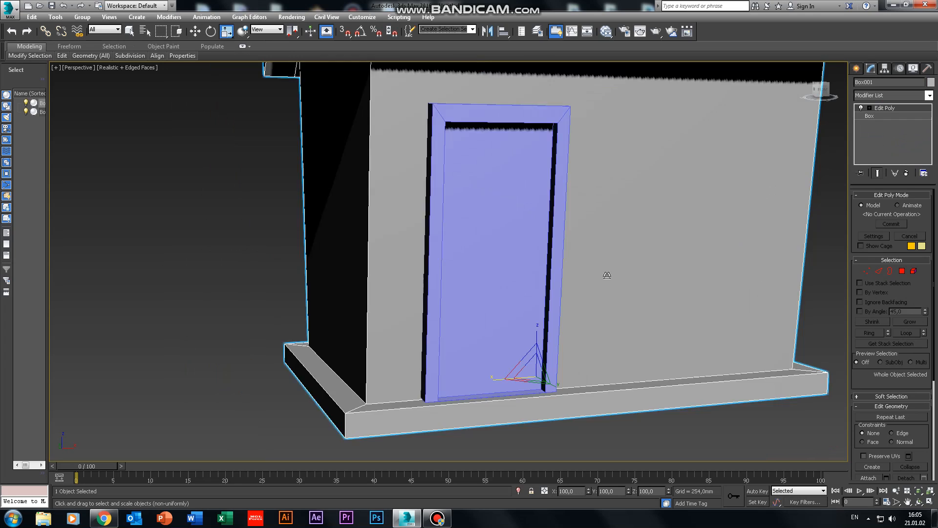
pyautogui.scroll(2, 606, 277)
pyautogui.scroll(4, 616, 274)
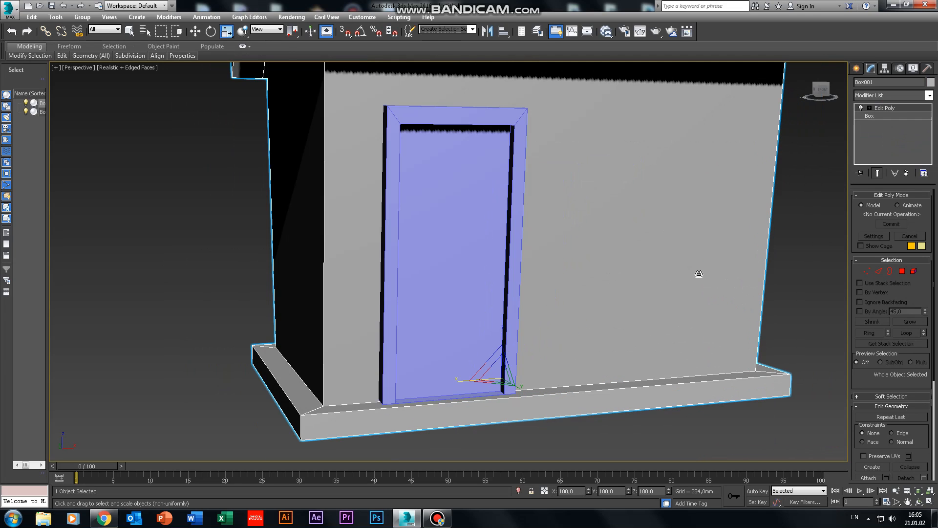
pyautogui.hotkey('alt', 'w')
pyautogui.click(638, 161)
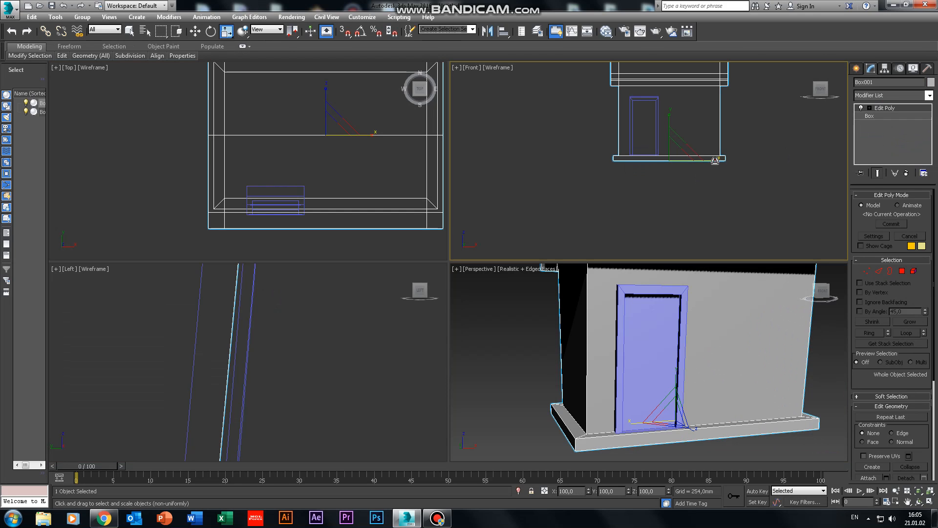
pyautogui.press('w')
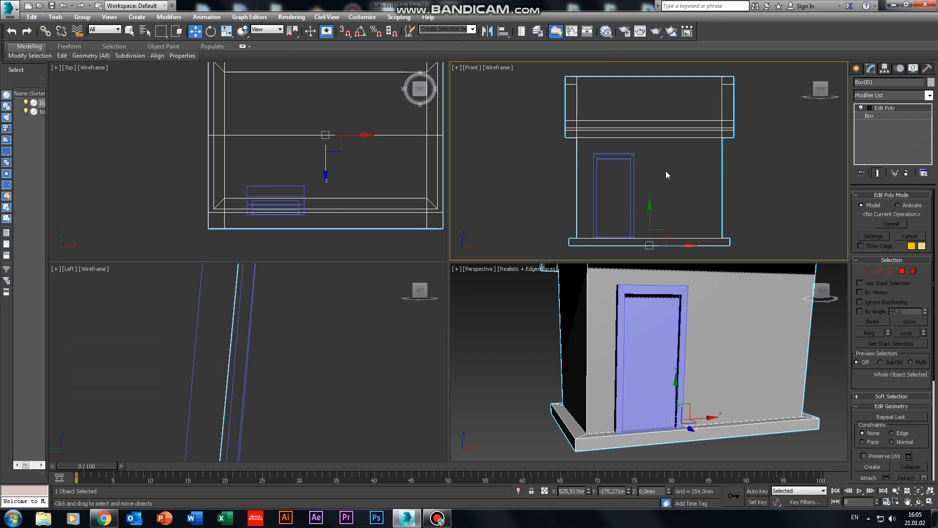
pyautogui.scroll(5, 641, 195)
pyautogui.moveTo(641, 198); pyautogui.dragTo(655, 178, button='middle')
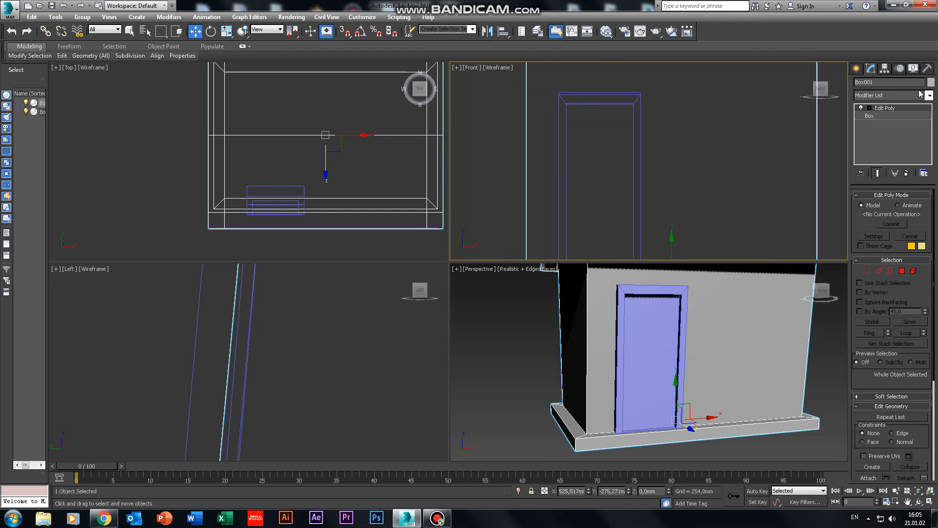
pyautogui.click(858, 69)
pyautogui.click(884, 141)
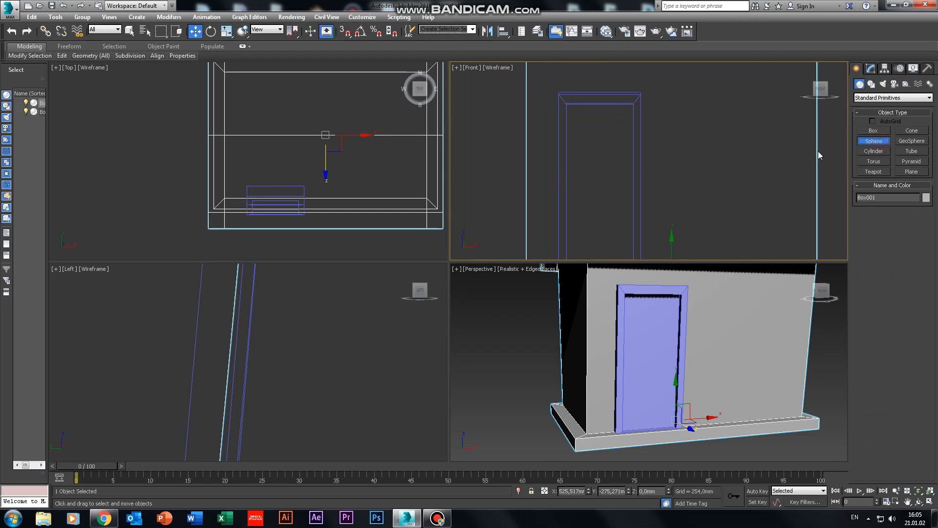
pyautogui.moveTo(611, 178); pyautogui.dragTo(615, 184)
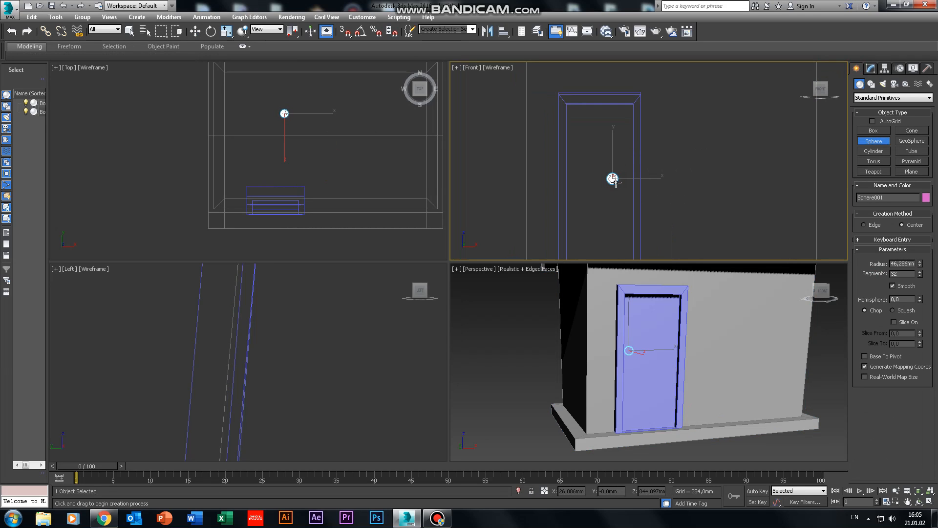
# Move the knob sphere to X about 76 mm and forward onto the door panel at Y about -1221.3 mm.
pyautogui.press('w')
pyautogui.press('z')
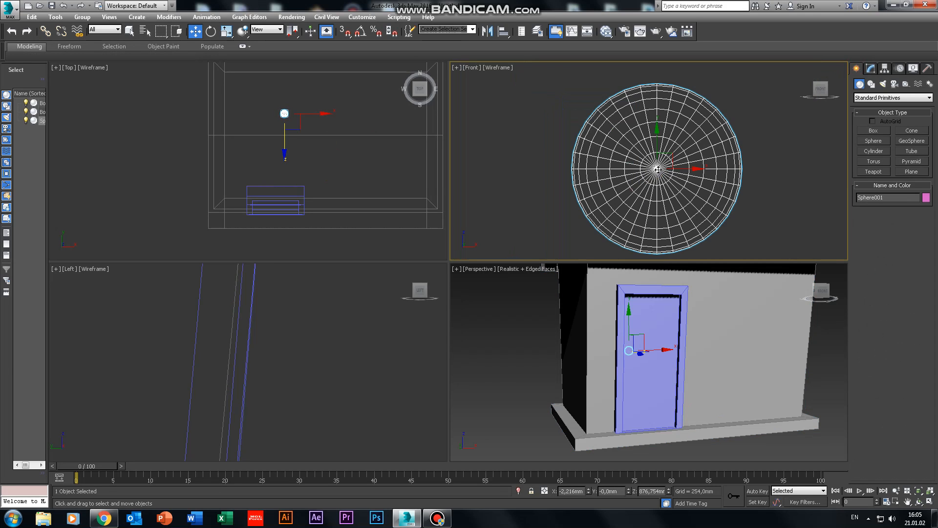
pyautogui.scroll(-10, 683, 183)
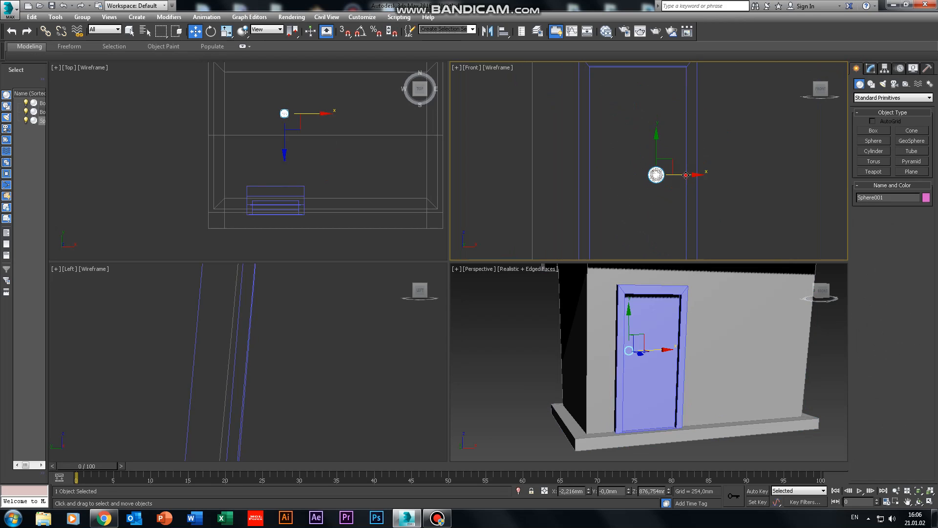
pyautogui.moveTo(685, 177); pyautogui.dragTo(699, 199)
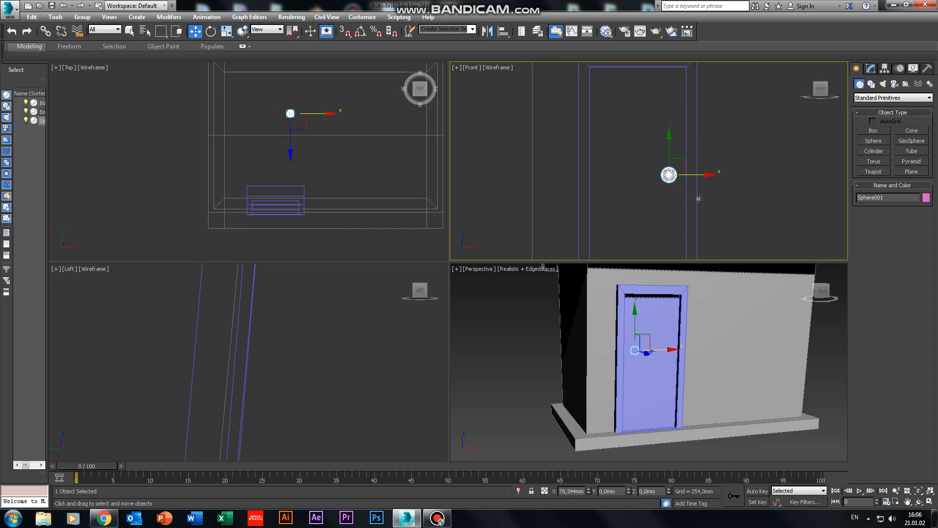
pyautogui.rightClick(330, 147)
pyautogui.moveTo(290, 81); pyautogui.dragTo(311, 175)
# In Perspective, shift the knob sphere closer to the door frame, to X about 95.9 mm.
pyautogui.rightClick(766, 388)
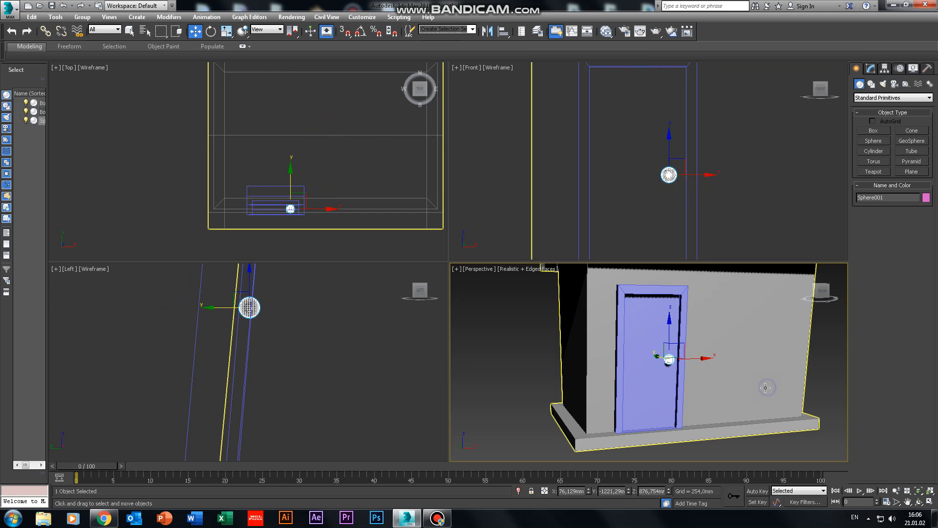
pyautogui.press('z')
pyautogui.hotkey('alt', 'w')
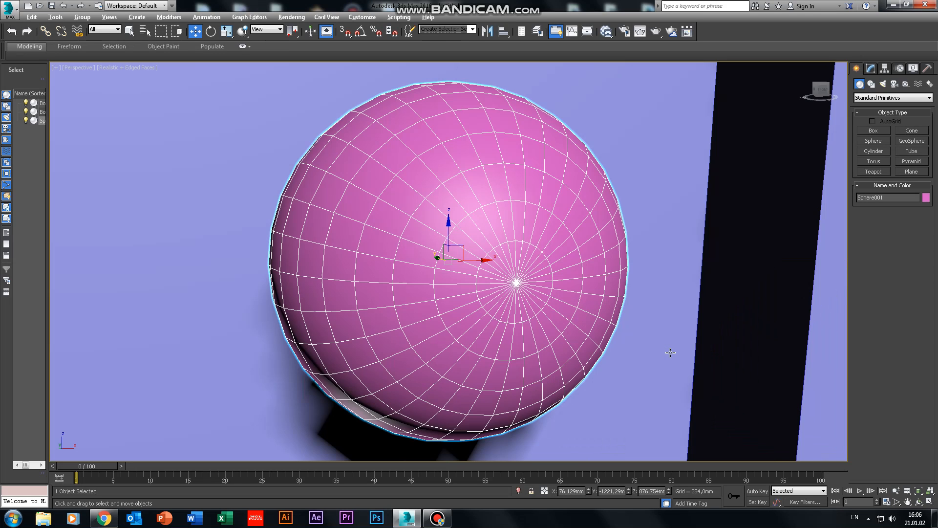
pyautogui.scroll(-6, 673, 350)
pyautogui.scroll(-10, 671, 351)
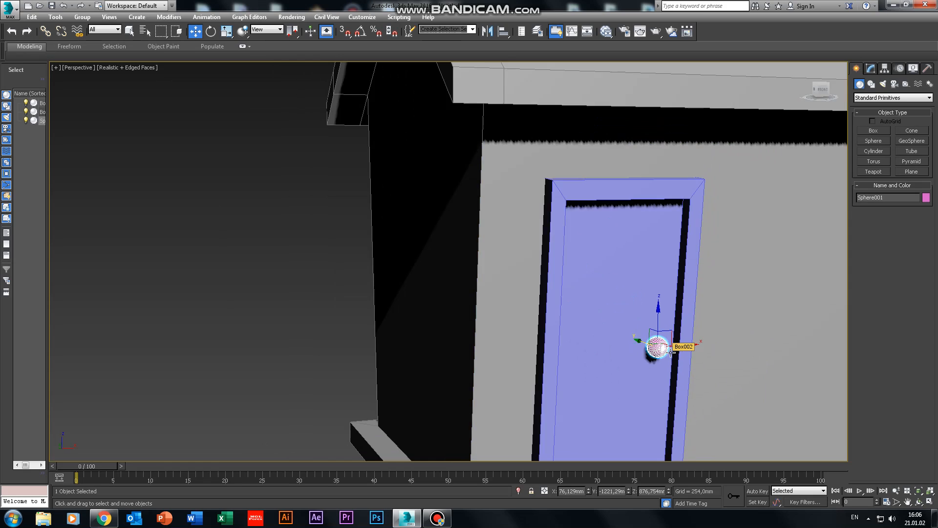
pyautogui.keyDown('alt'); pyautogui.moveTo(671, 352); pyautogui.dragTo(559, 321, button='middle'); pyautogui.keyUp('alt')
pyautogui.scroll(5, 549, 324)
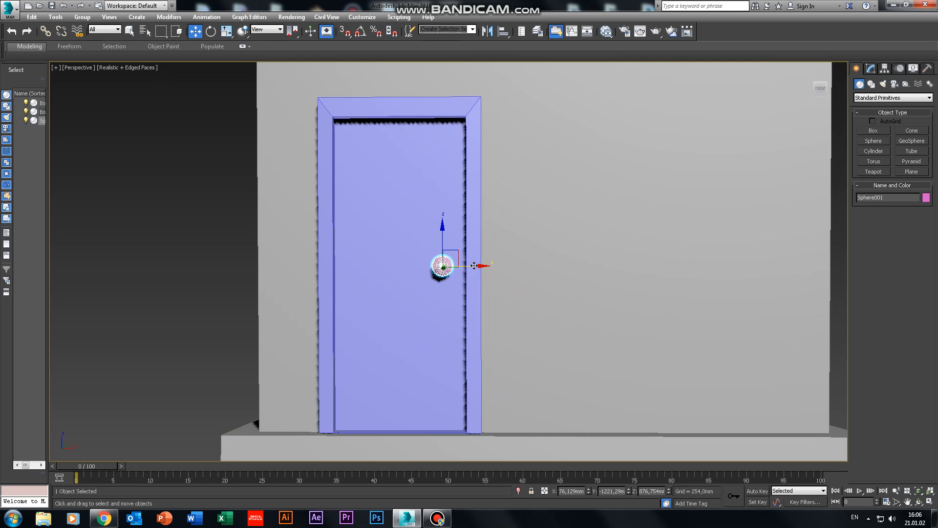
pyautogui.moveTo(475, 267); pyautogui.dragTo(478, 270)
# Push the knob sphere partly into the door panel, to Y about -1204.3 mm, and deselect it.
pyautogui.press('z')
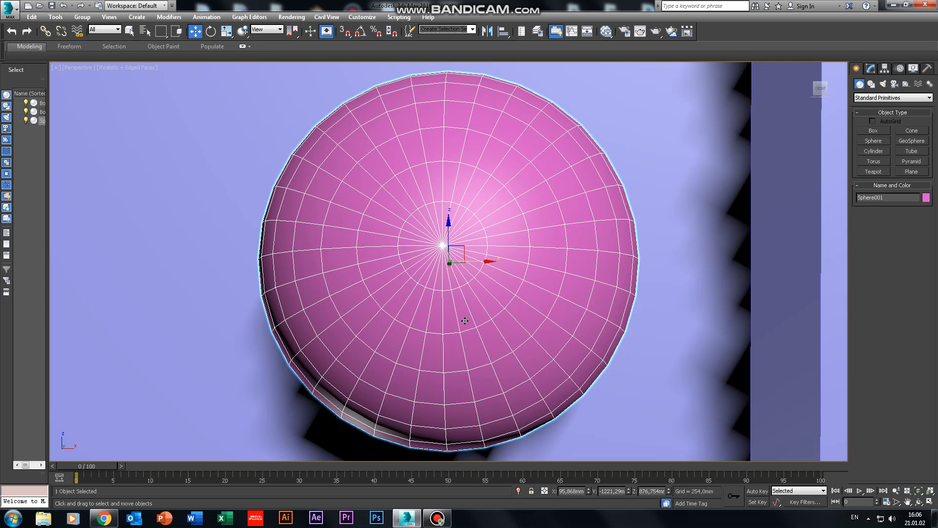
pyautogui.keyDown('alt'); pyautogui.moveTo(464, 320); pyautogui.dragTo(539, 338, button='middle'); pyautogui.keyUp('alt')
pyautogui.scroll(-6, 539, 339)
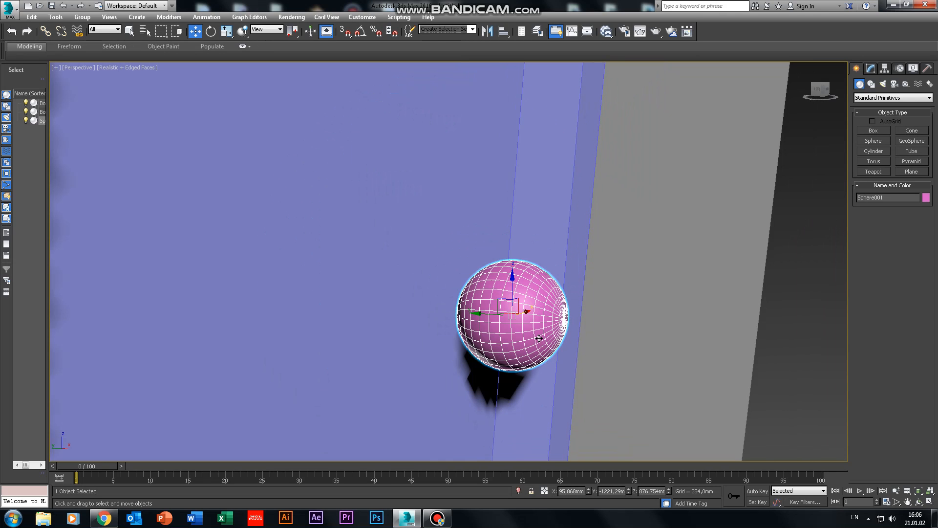
pyautogui.scroll(-4, 538, 338)
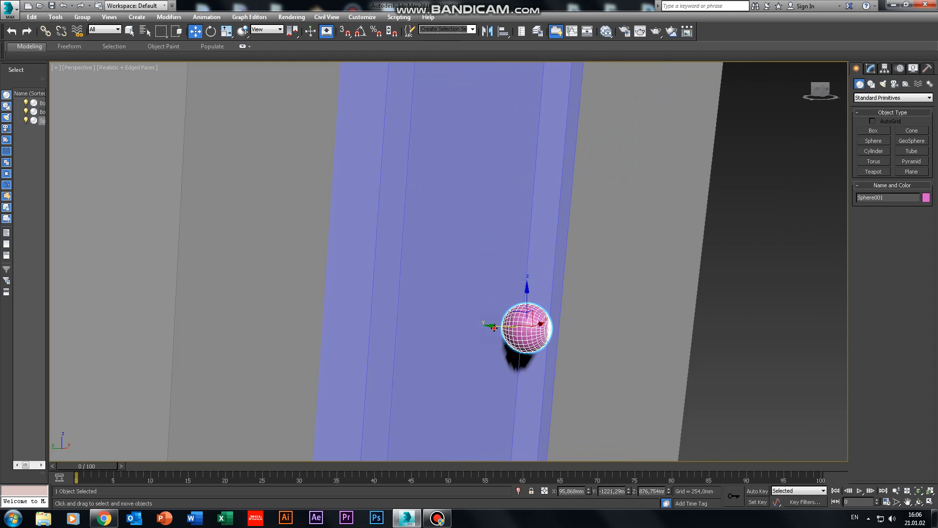
pyautogui.moveTo(494, 328)
pyautogui.mouseDown()
pyautogui.moveTo(477, 325)
pyautogui.moveTo(486, 337)
pyautogui.mouseUp()
pyautogui.scroll(-8, 572, 341)
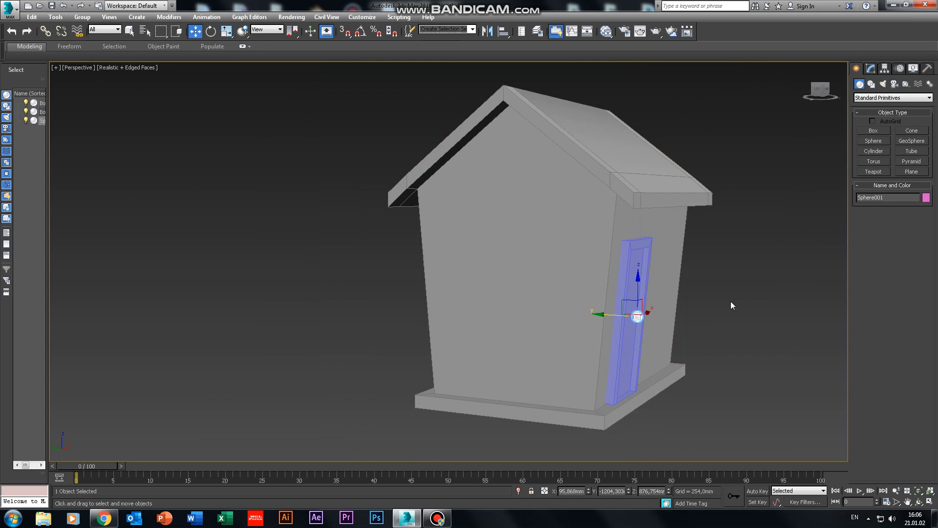
pyautogui.click(733, 308)
pyautogui.scroll(6, 667, 324)
pyautogui.moveTo(668, 323)
pyautogui.keyDown('alt'); pyautogui.mouseDown(button='middle')
pyautogui.moveTo(663, 299)
pyautogui.moveTo(674, 306)
pyautogui.moveTo(639, 314)
pyautogui.moveTo(661, 326)
pyautogui.moveTo(649, 321)
pyautogui.mouseUp(button='middle'); pyautogui.keyUp('alt')
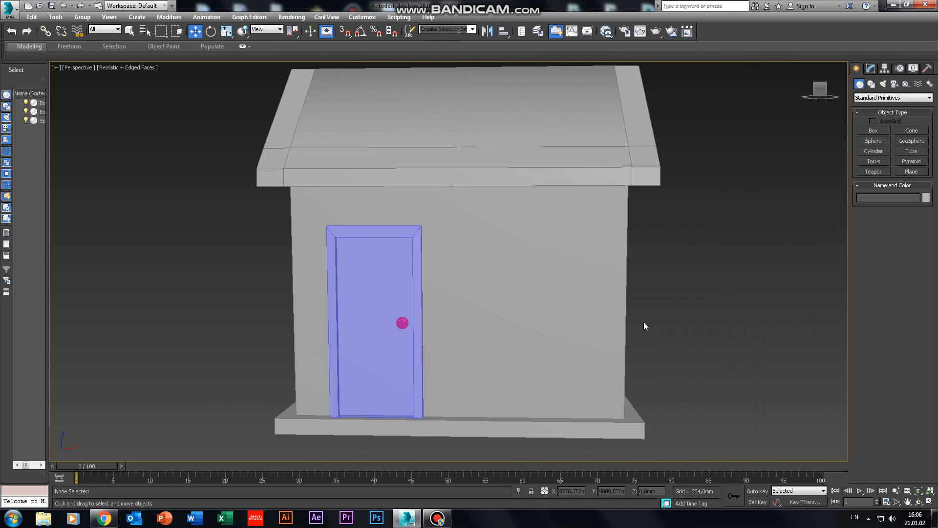
# In the Front view, create a window box about 933 mm long and 1150 mm wide beside the door, with 2 length and 2 width segments.
pyautogui.hotkey('alt', 'w')
pyautogui.click(354, 173)
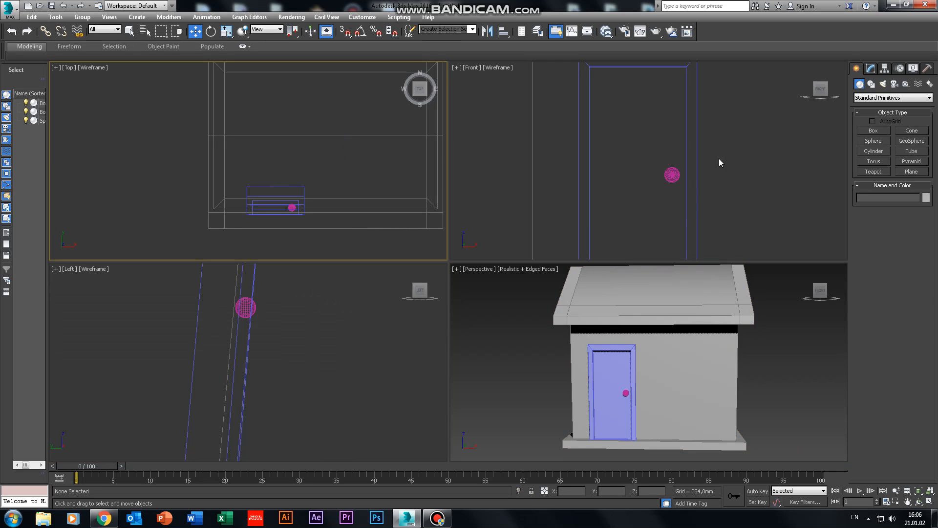
pyautogui.click(722, 154)
pyautogui.press('z')
pyautogui.hotkey('alt', 'w')
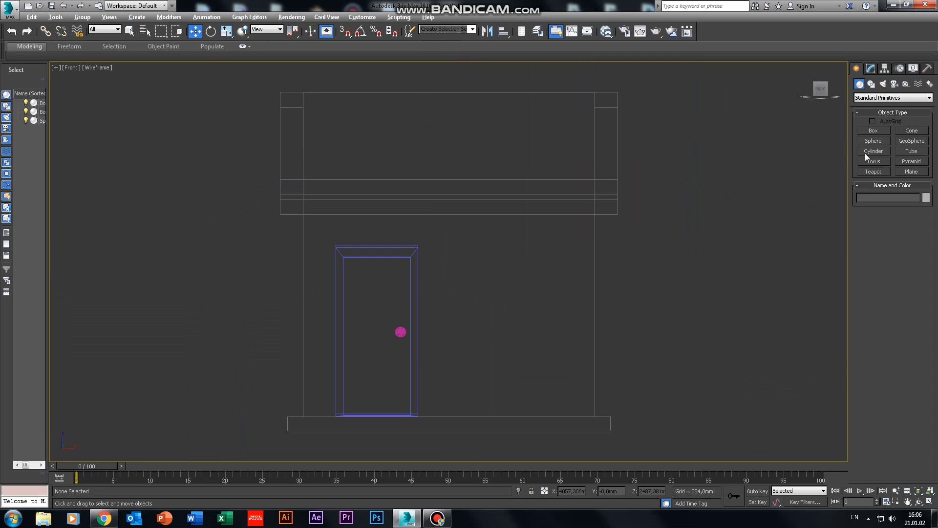
pyautogui.click(873, 130)
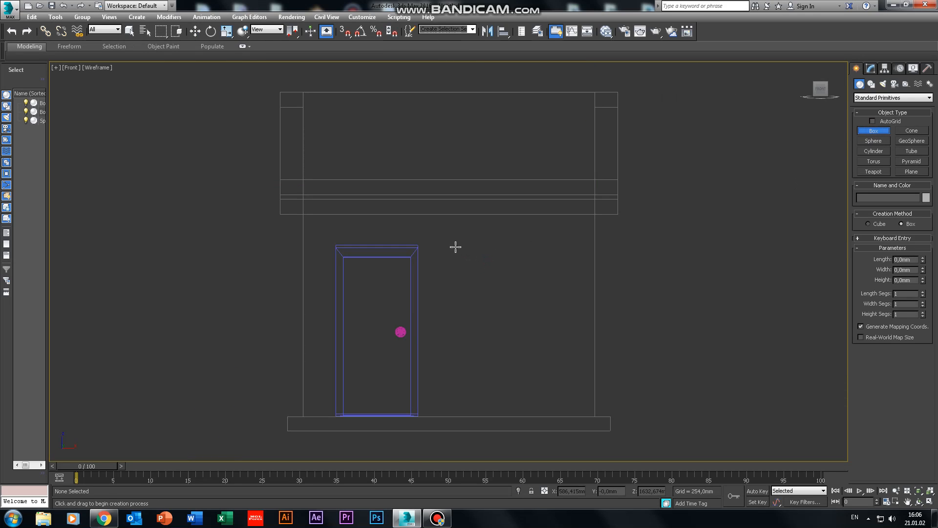
pyautogui.moveTo(446, 248); pyautogui.dragTo(577, 352)
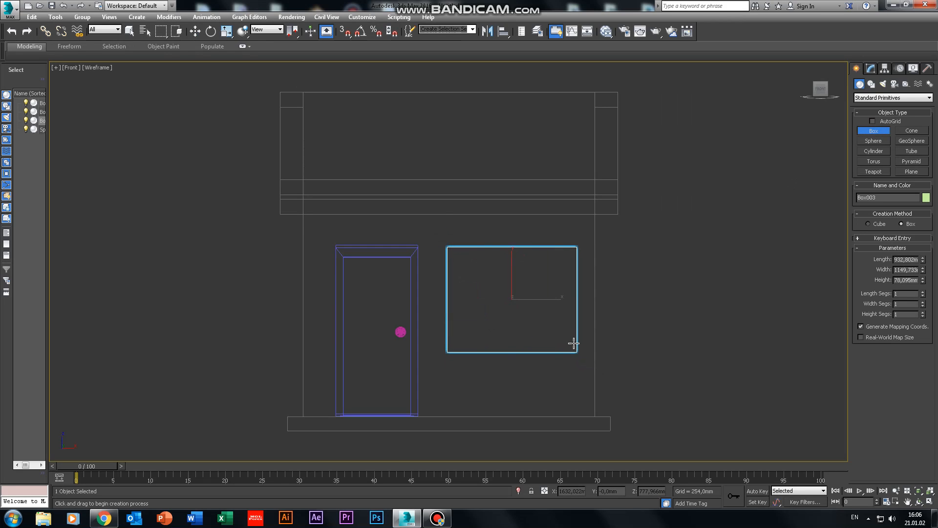
pyautogui.click(571, 336)
pyautogui.click(924, 292)
pyautogui.click(772, 245)
# Move the window box forward to the front wall, at Y about -1252.6 mm, and show it in a maximized Perspective view.
pyautogui.hotkey('alt', 'w')
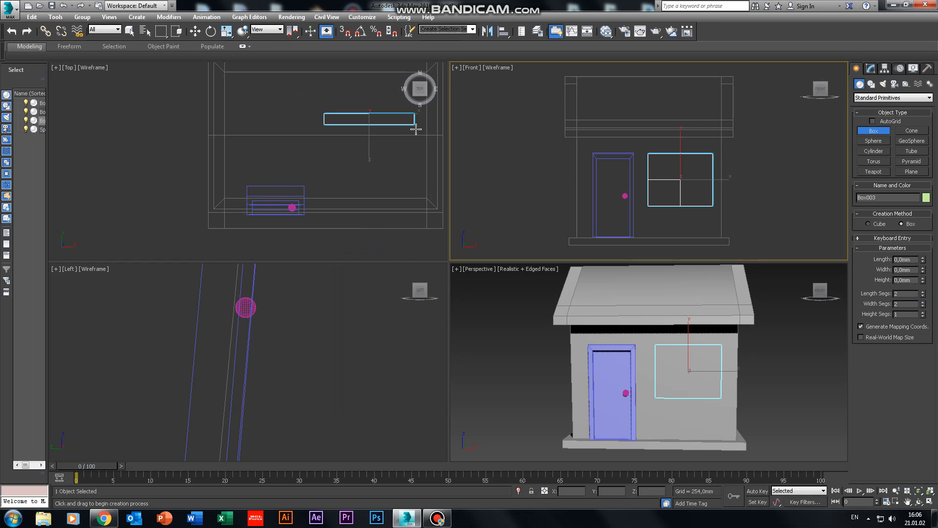
pyautogui.click(395, 156)
pyautogui.press('w')
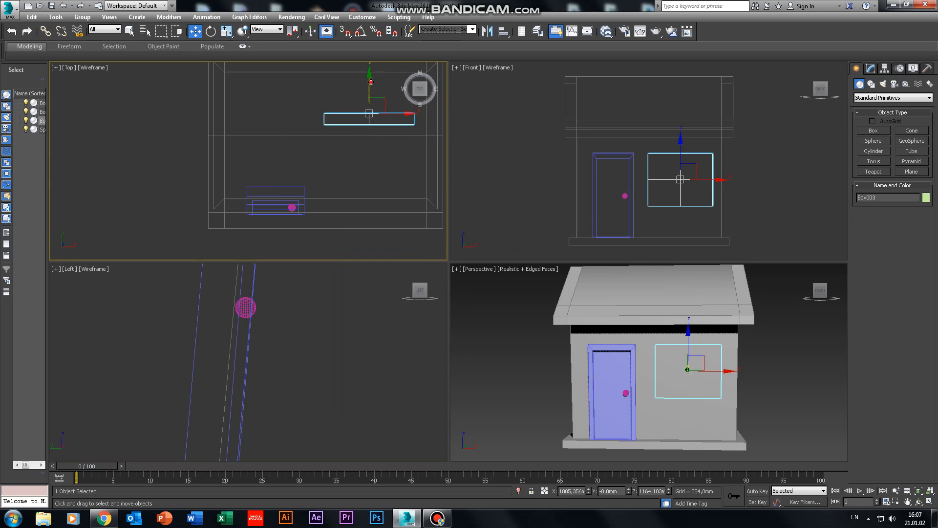
pyautogui.moveTo(371, 82); pyautogui.dragTo(371, 179)
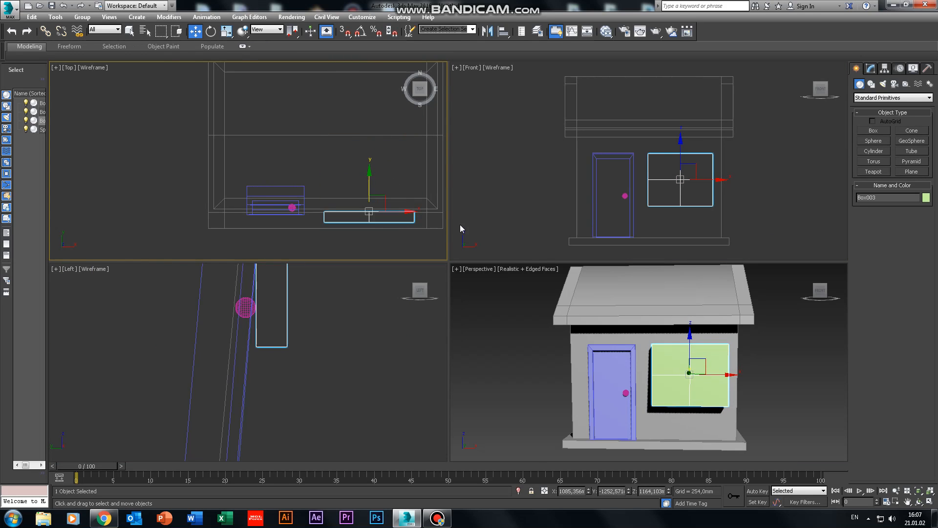
pyautogui.rightClick(799, 377)
pyautogui.hotkey('alt', 'w')
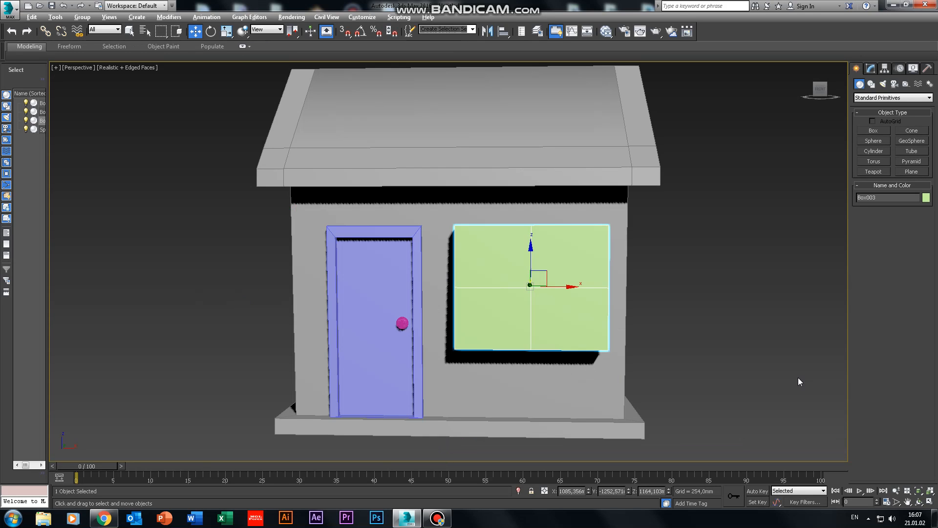
# Add an Edit Poly modifier to the window box and select its four front polygons.
pyautogui.click(870, 69)
pyautogui.click(885, 95)
pyautogui.press('e')
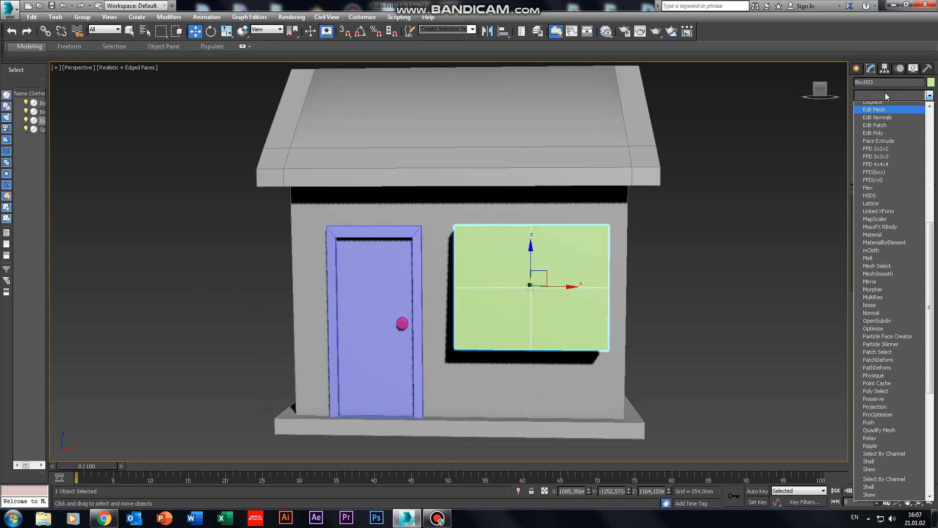
pyautogui.click(889, 129)
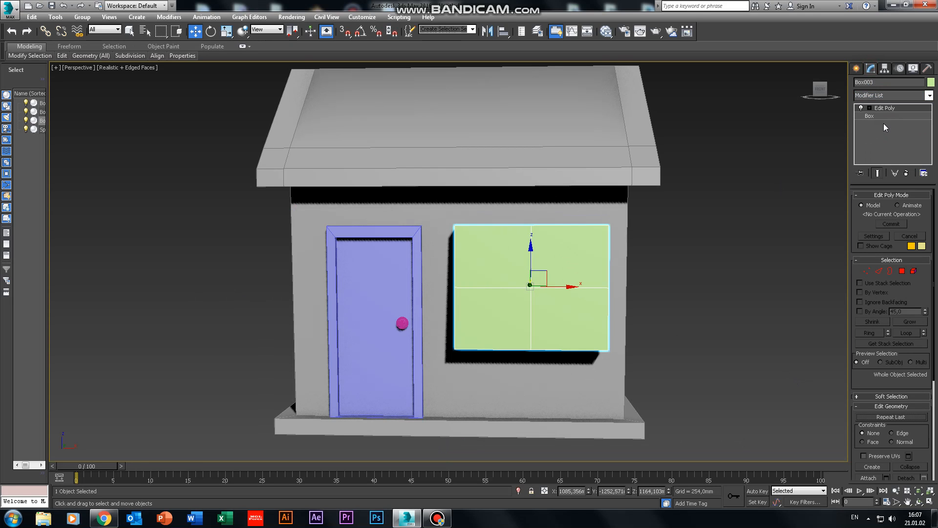
pyautogui.click(902, 271)
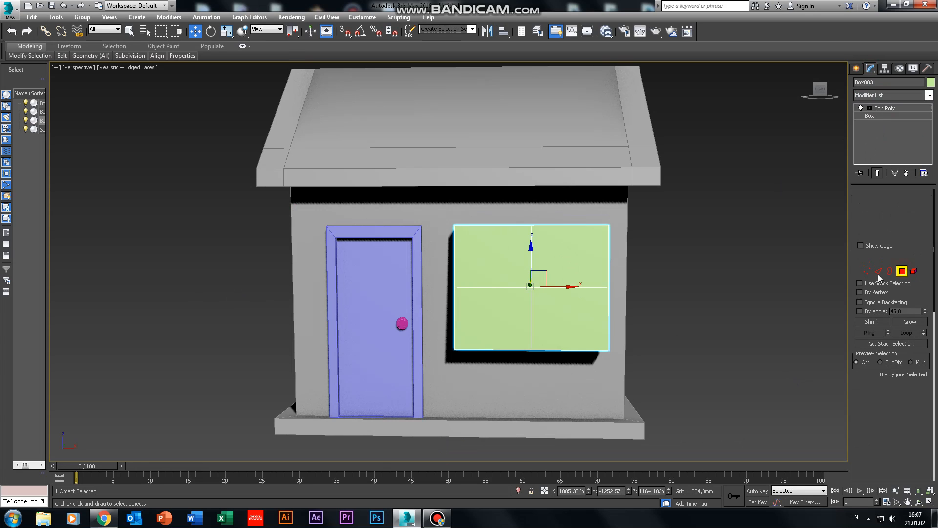
pyautogui.click(526, 242)
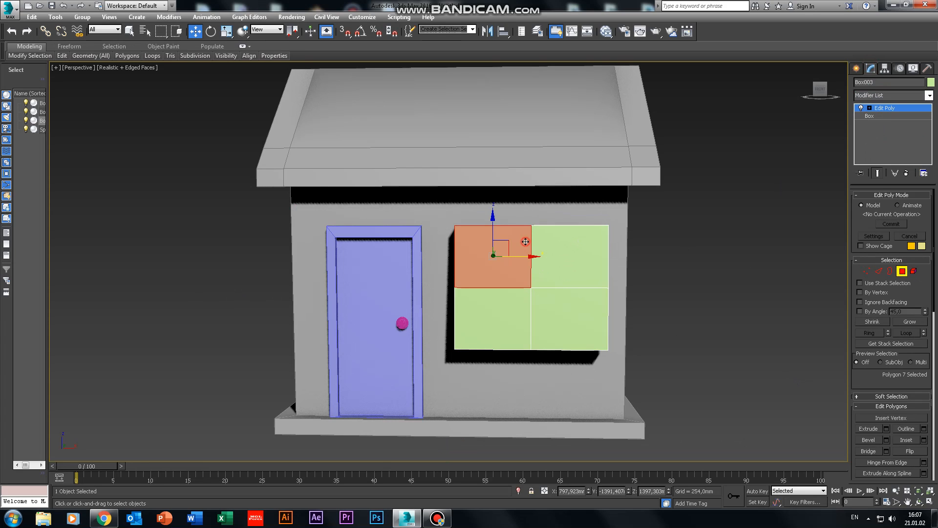
pyautogui.keyDown('ctrl'); pyautogui.click(572, 250); pyautogui.keyUp('ctrl')
pyautogui.keyDown('ctrl'); pyautogui.click(566, 309); pyautogui.keyUp('ctrl')
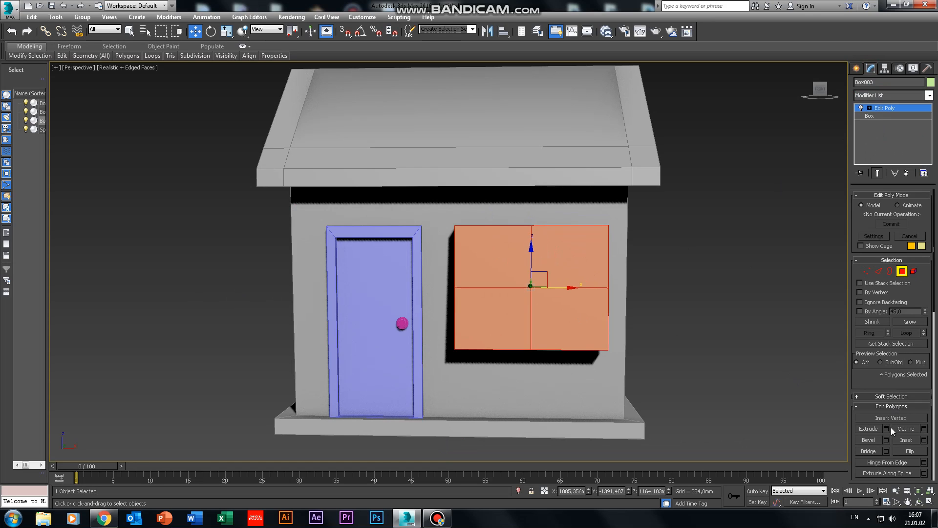
# Inset the four front polygons as one group to form the window frame, and extrude them inward into a recess.
pyautogui.click(905, 440)
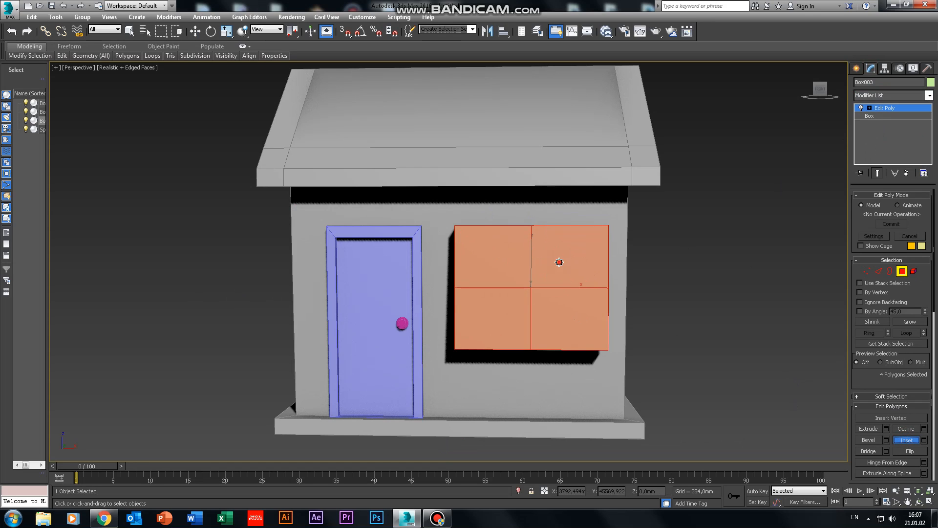
pyautogui.moveTo(559, 262); pyautogui.dragTo(537, 287)
pyautogui.click(869, 428)
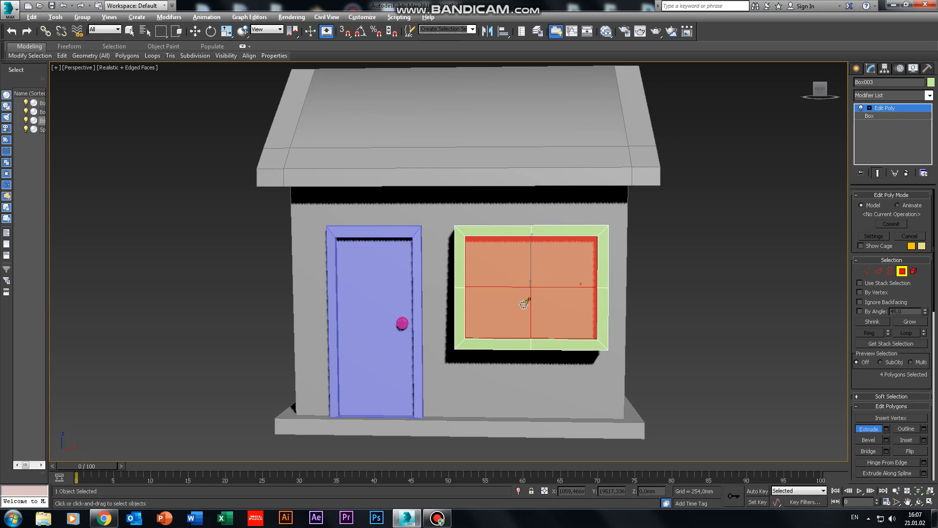
pyautogui.moveTo(526, 302)
pyautogui.keyDown('alt'); pyautogui.mouseDown(button='middle')
pyautogui.moveTo(548, 297)
pyautogui.moveTo(540, 295)
pyautogui.mouseUp(button='middle'); pyautogui.keyUp('alt')
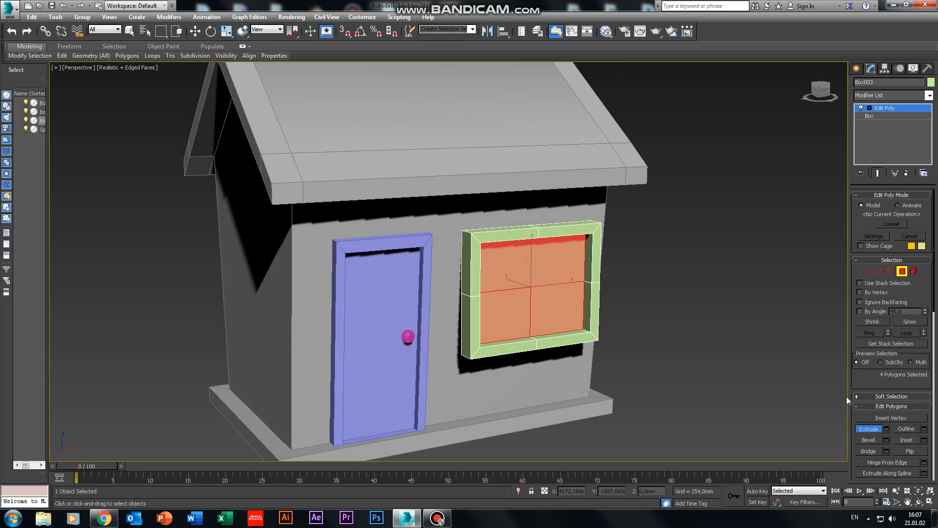
# Inset the four recessed polygons By Polygon with an amount of 18.05 mm to form the window's crossbars.
pyautogui.click(923, 440)
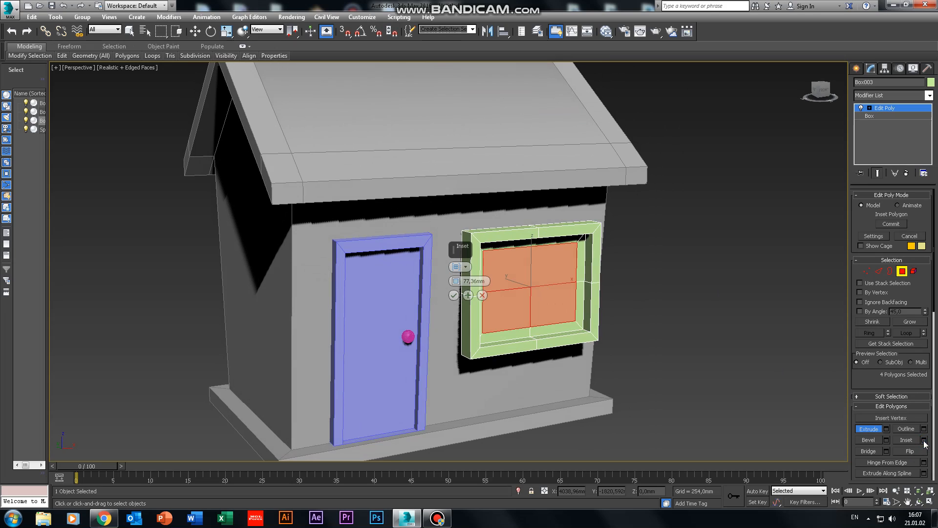
pyautogui.click(466, 267)
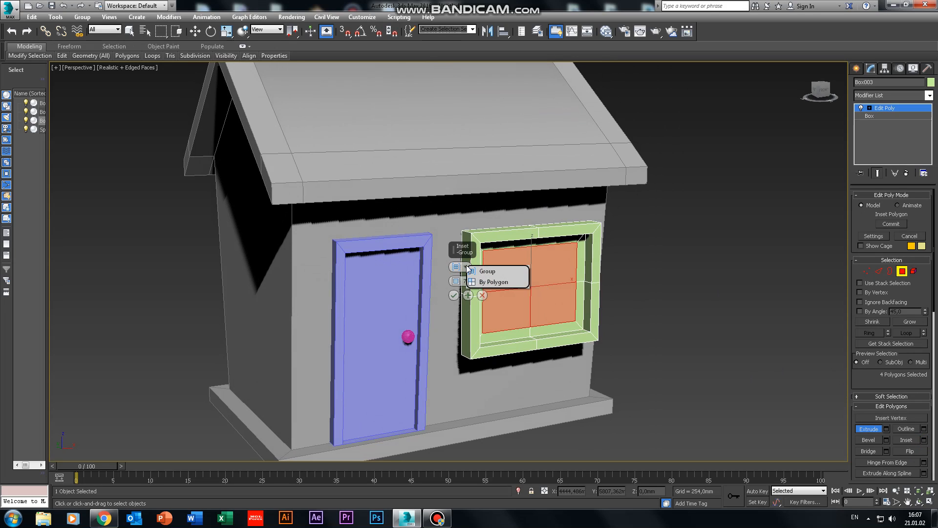
pyautogui.click(491, 283)
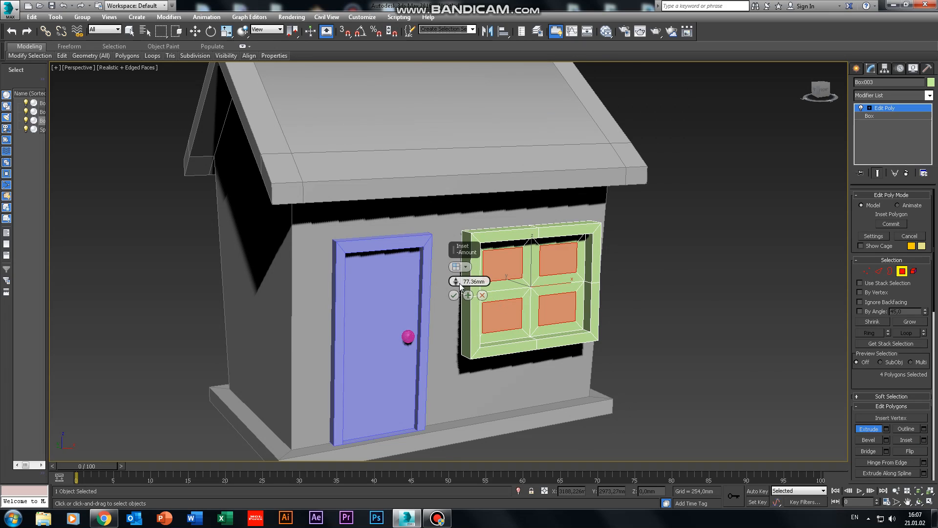
pyautogui.moveTo(459, 282); pyautogui.dragTo(461, 295)
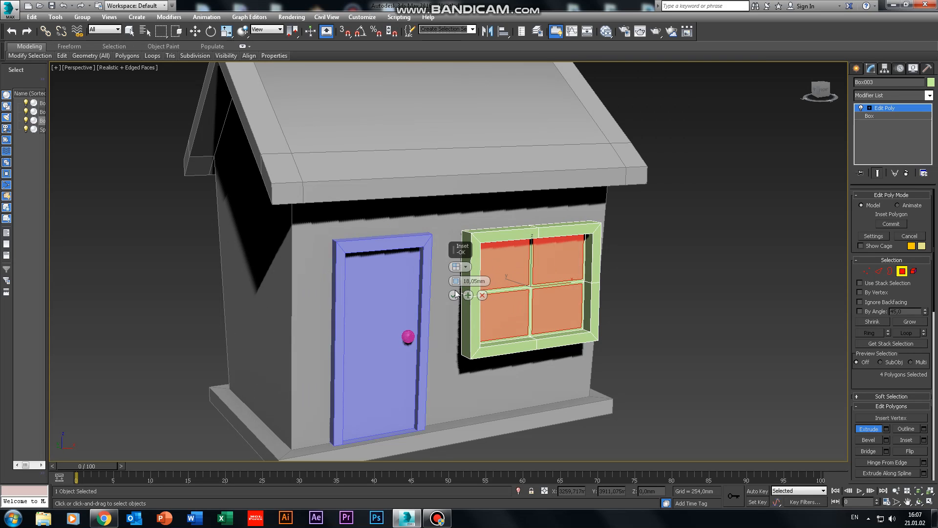
pyautogui.click(454, 296)
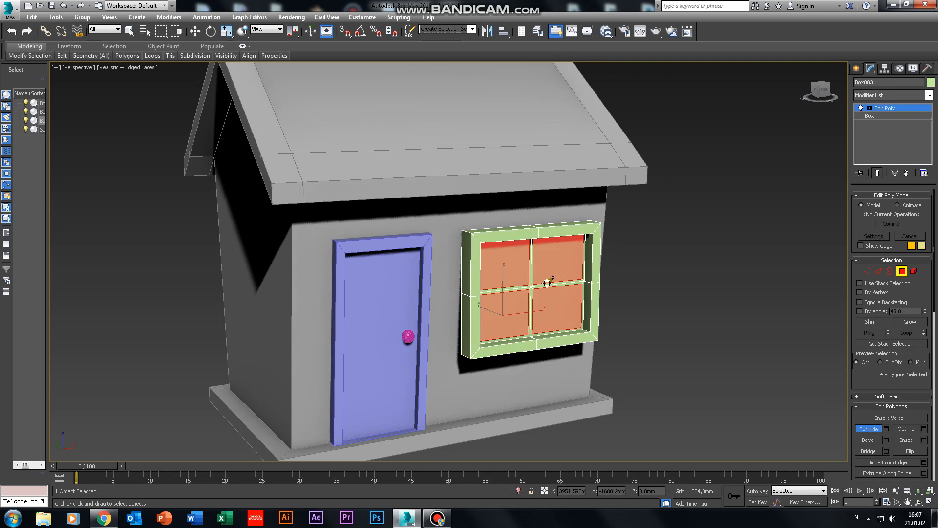
# Extrude the four window panes slightly inward, then leave polygon editing and deselect the window.
pyautogui.moveTo(553, 262)
pyautogui.mouseDown()
pyautogui.moveTo(554, 281)
pyautogui.moveTo(554, 271)
pyautogui.mouseUp()
pyautogui.rightClick(553, 270)
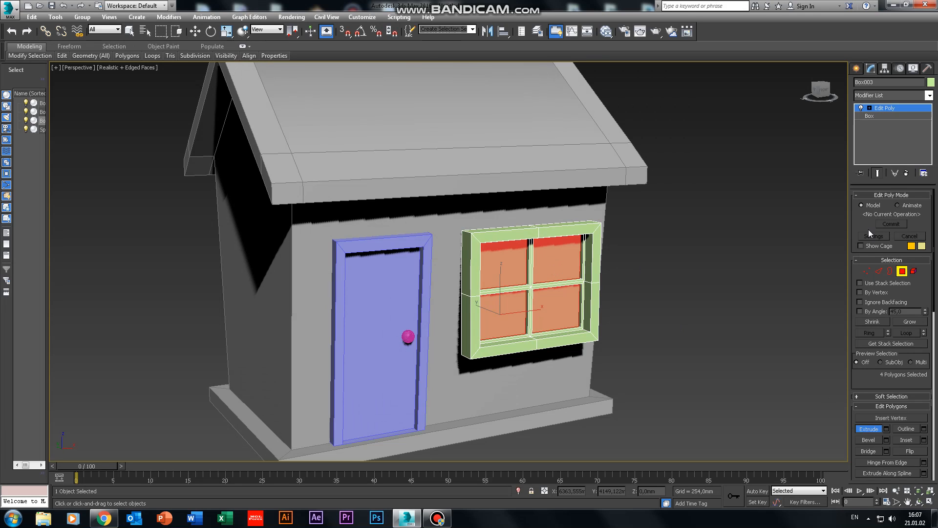
pyautogui.click(882, 123)
pyautogui.click(777, 201)
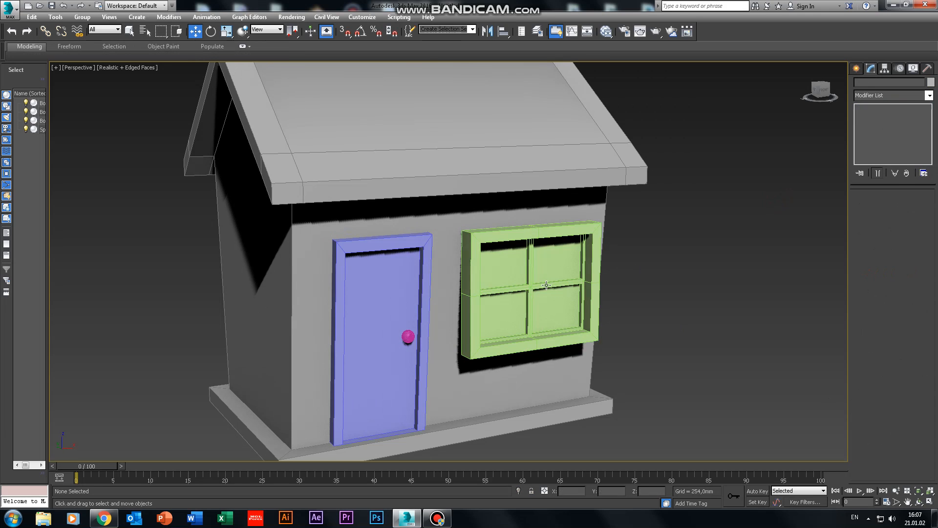
# In a maximized Left view, tilt the window to about 96.5° about X to follow the sloping front wall.
pyautogui.click(544, 272)
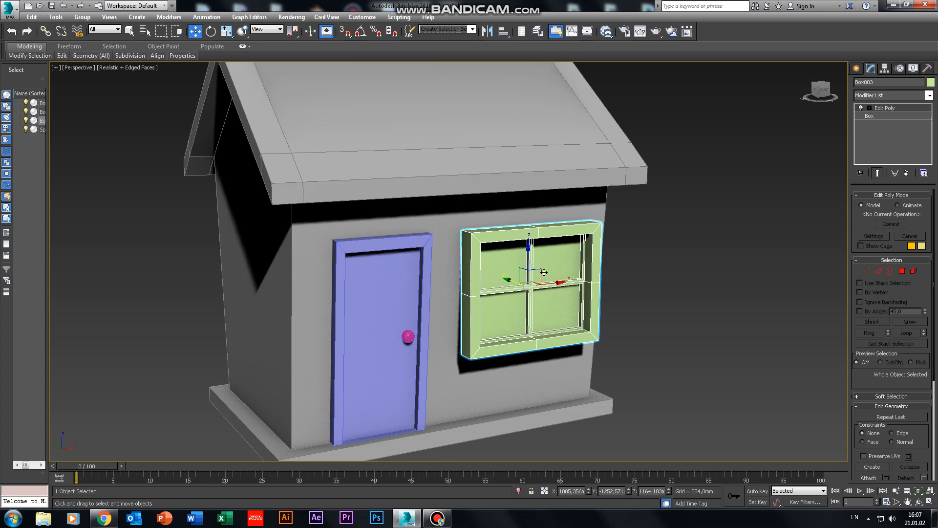
pyautogui.hotkey('alt', 'w')
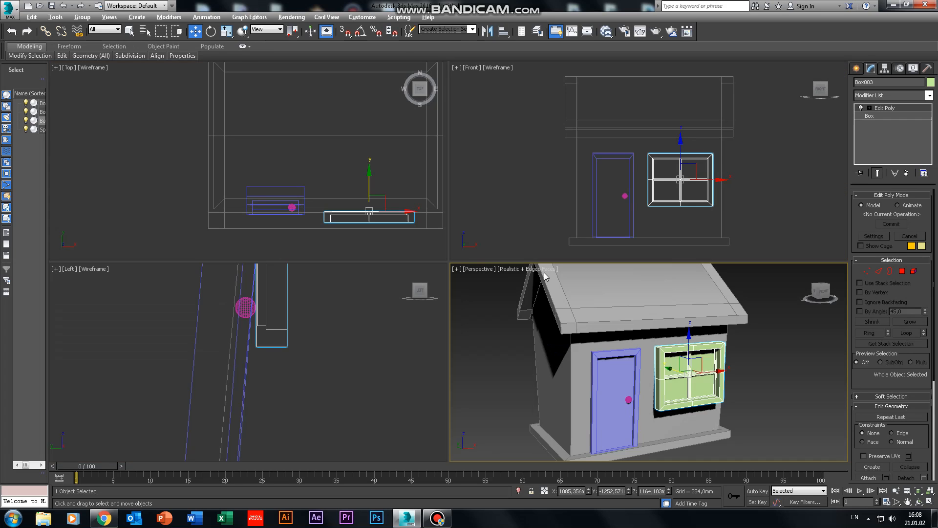
pyautogui.click(781, 158)
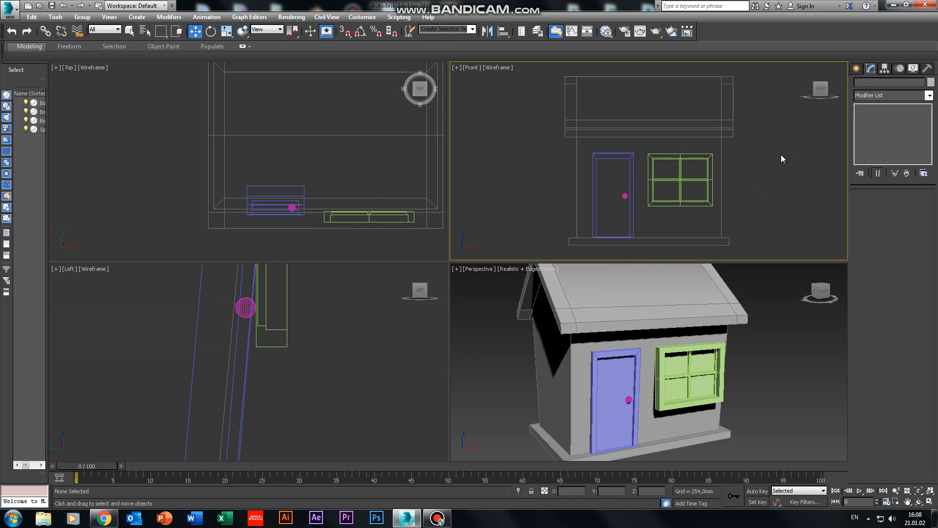
pyautogui.click(338, 338)
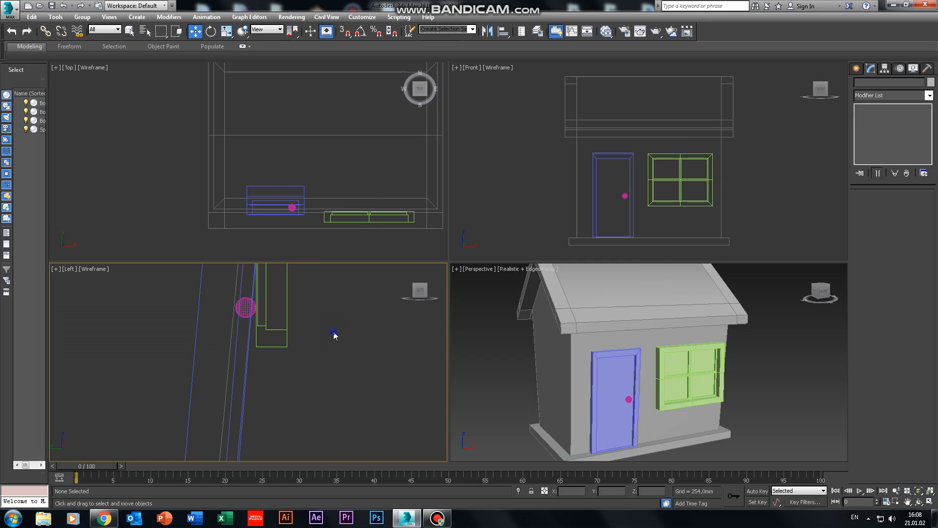
pyautogui.scroll(-5, 342, 346)
pyautogui.hotkey('alt', 'w')
pyautogui.scroll(5, 375, 333)
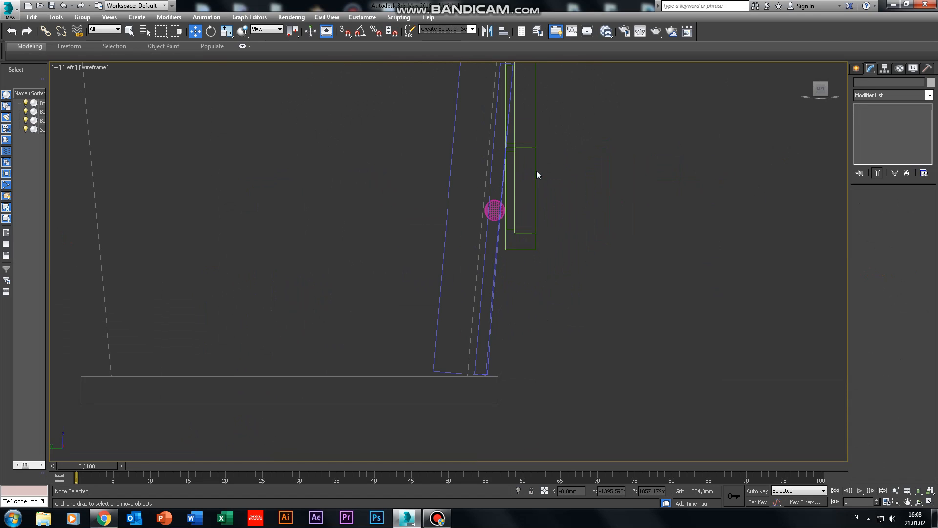
pyautogui.click(536, 168)
pyautogui.moveTo(536, 168); pyautogui.dragTo(535, 289, button='middle')
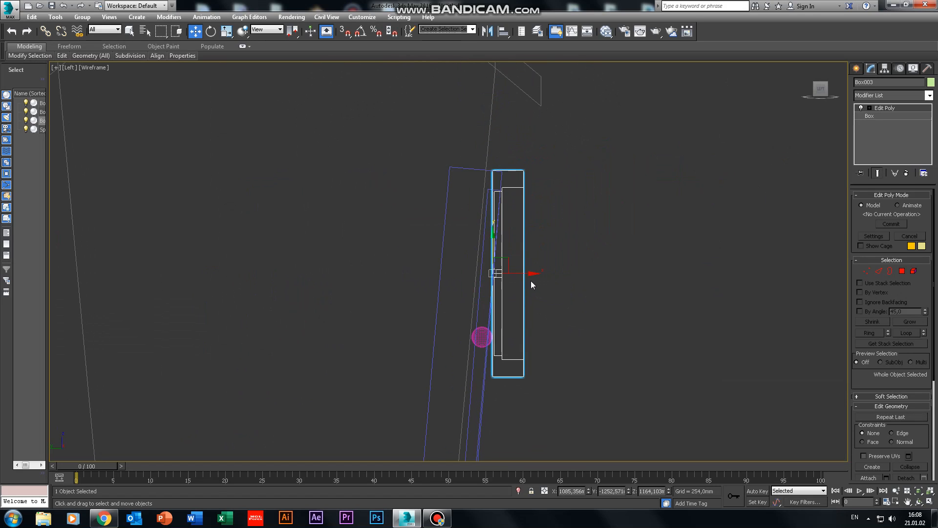
pyautogui.press('r')
pyautogui.press('e')
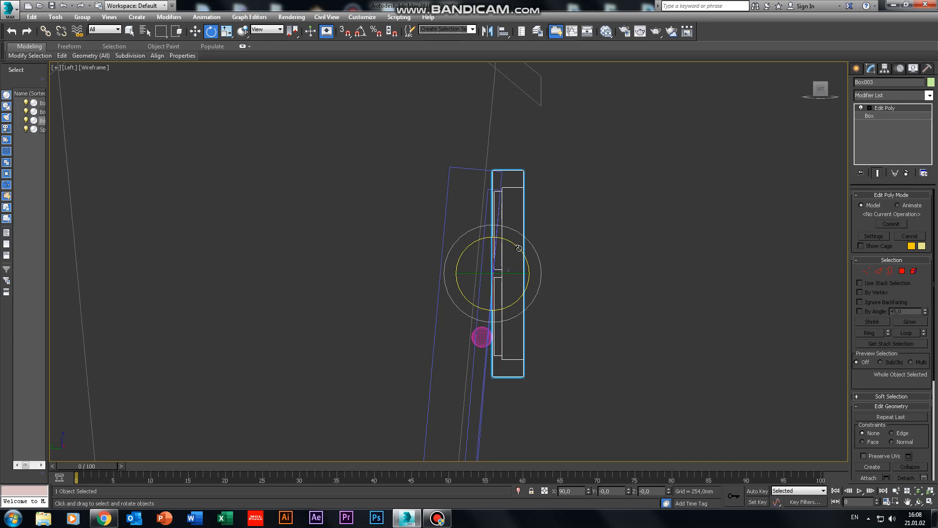
pyautogui.moveTo(520, 249); pyautogui.dragTo(525, 252)
# Move the window about 75 mm back into the front wall, refine its tilt to about 94.5° about X, and deselect it in a maximized Perspective view.
pyautogui.press('w')
pyautogui.moveTo(527, 287)
pyautogui.mouseDown()
pyautogui.moveTo(501, 288)
pyautogui.moveTo(516, 287)
pyautogui.mouseUp()
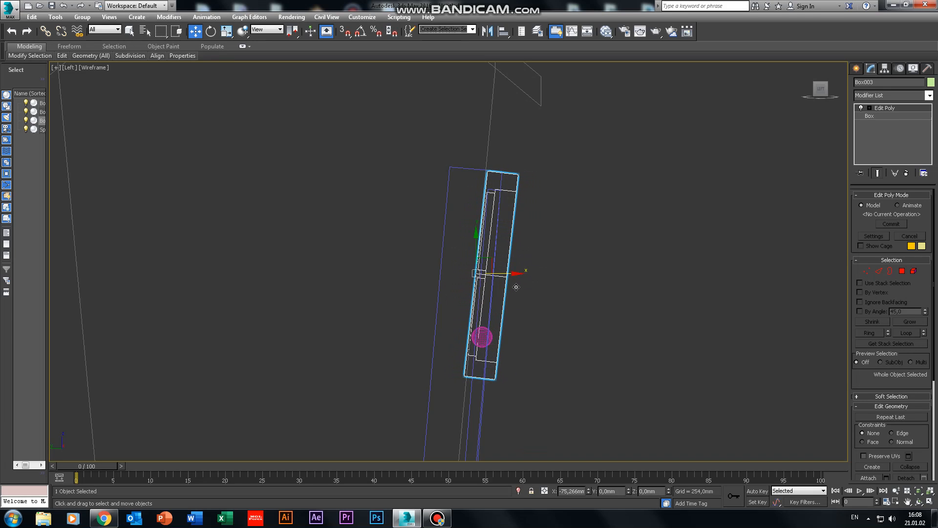
pyautogui.press('e')
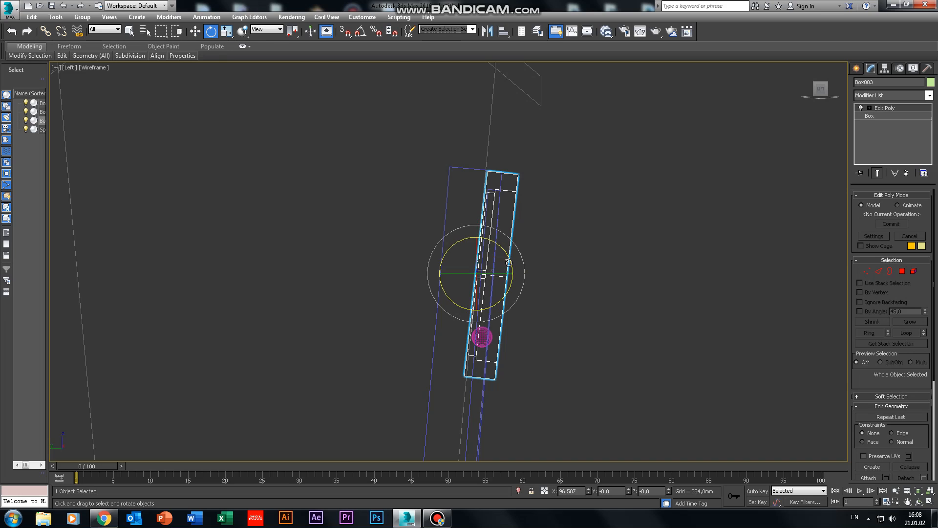
pyautogui.moveTo(509, 260); pyautogui.dragTo(511, 256)
pyautogui.hotkey('alt', 'w')
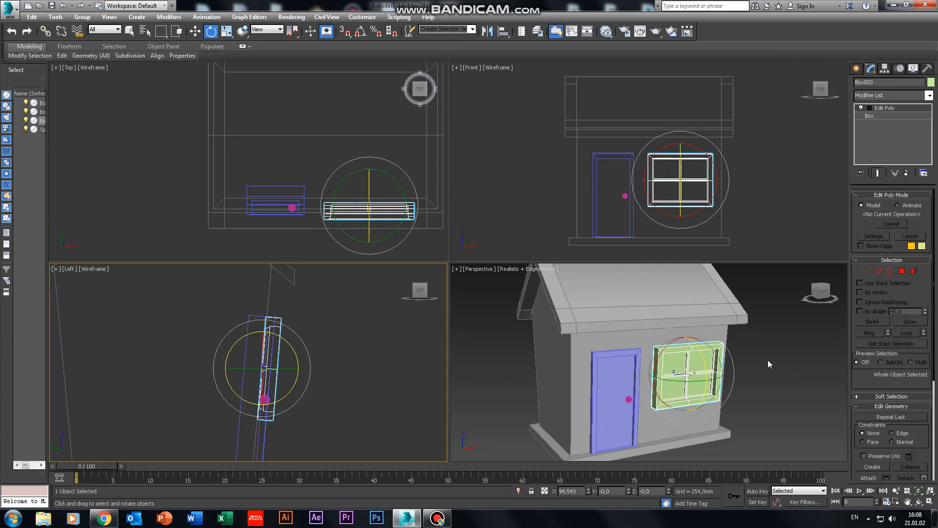
pyautogui.rightClick(769, 364)
pyautogui.click(752, 365)
pyautogui.hotkey('alt', 'w')
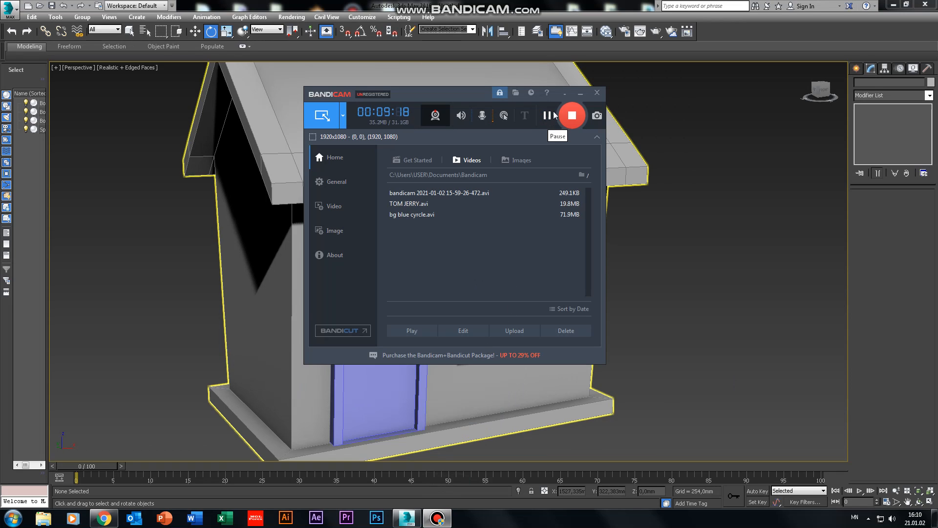
# Select all four objects of the house, assign them the light grey custom object color, and deselect them.
pyautogui.click(581, 93)
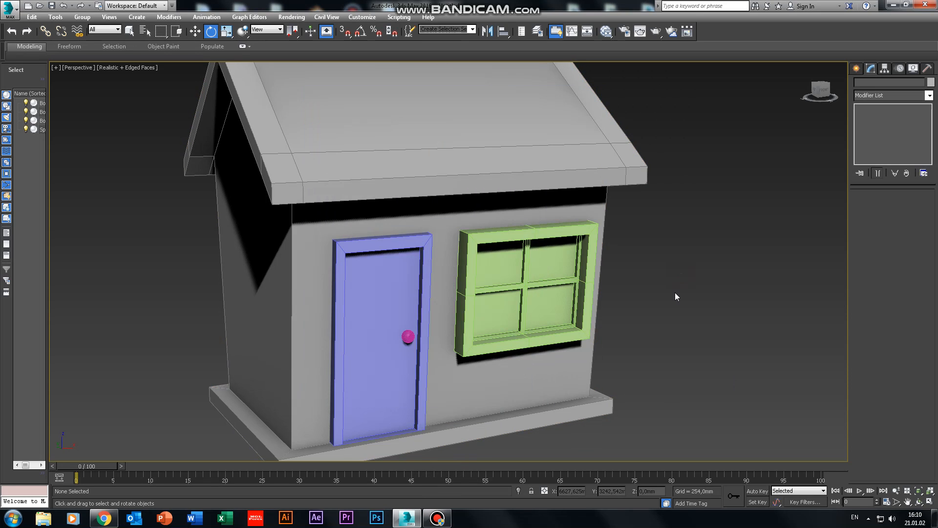
pyautogui.moveTo(729, 351)
pyautogui.mouseDown()
pyautogui.moveTo(247, 184)
pyautogui.moveTo(238, 169)
pyautogui.mouseUp()
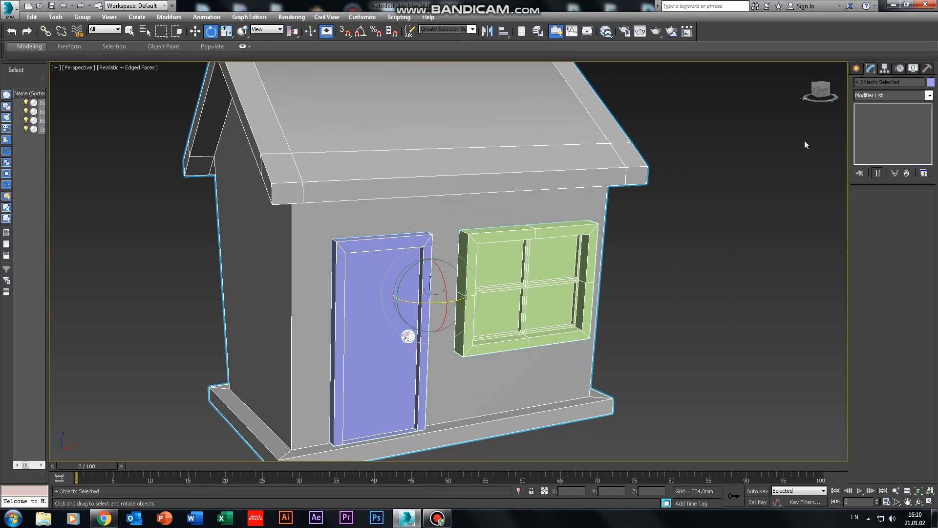
pyautogui.click(931, 82)
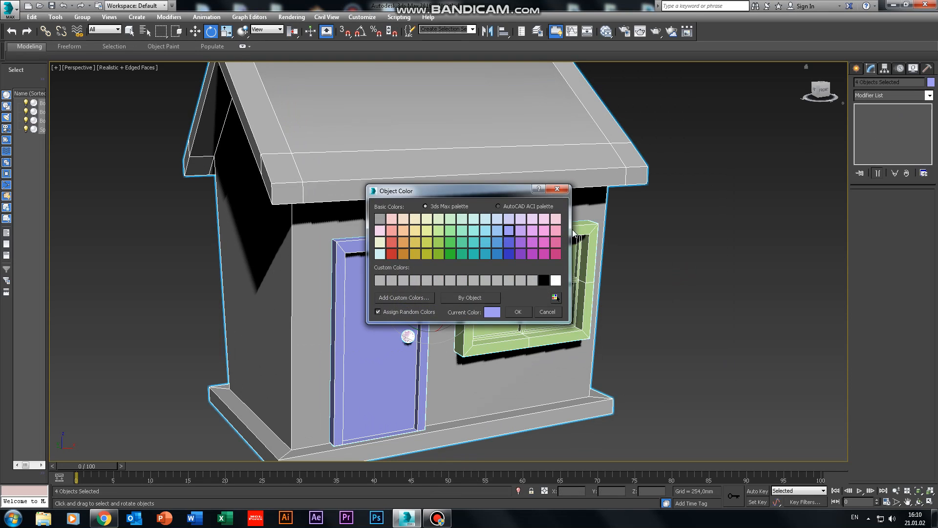
pyautogui.click(514, 280)
pyautogui.click(518, 312)
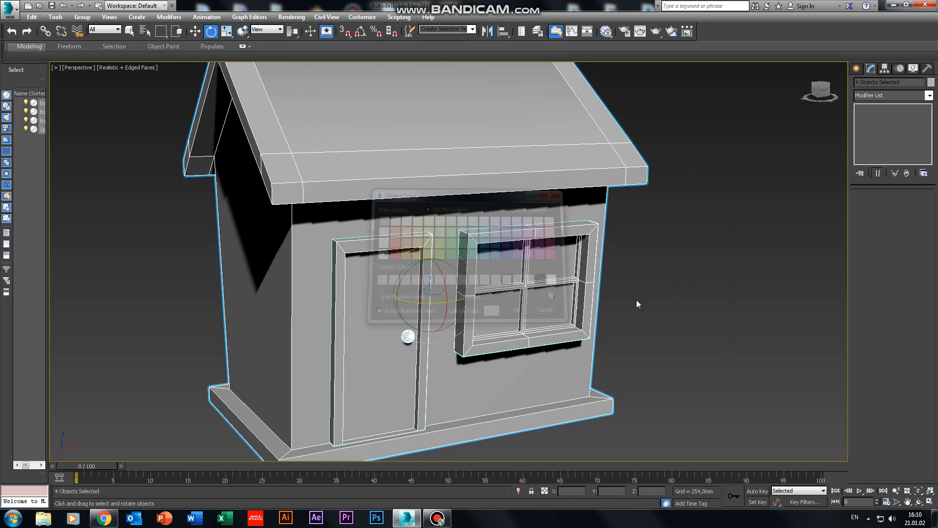
pyautogui.click(674, 286)
# Create a box about 263 mm wide, 288 mm long and 425 mm high over the front roof half in the Top view.
pyautogui.scroll(-2, 670, 288)
pyautogui.scroll(-3, 665, 290)
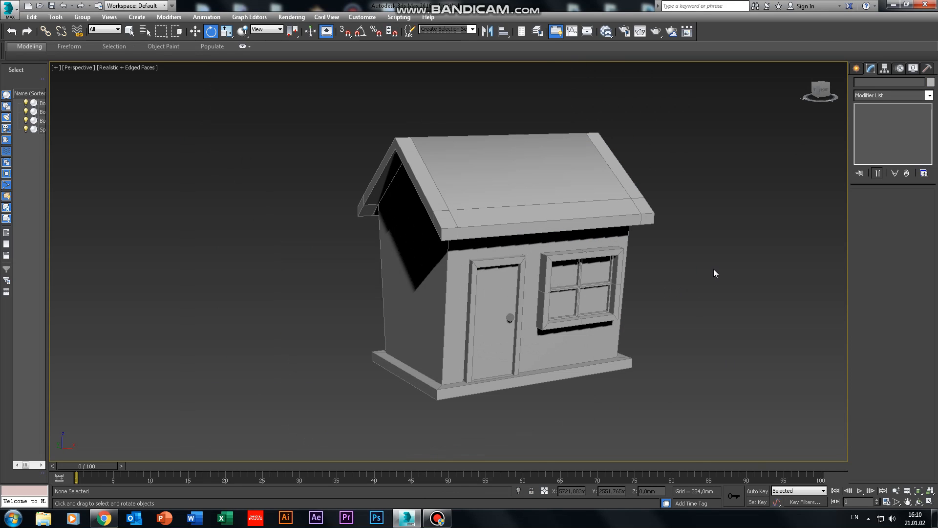
pyautogui.keyDown('alt'); pyautogui.moveTo(714, 270); pyautogui.dragTo(694, 289, button='middle'); pyautogui.keyUp('alt')
pyautogui.hotkey('alt', 'w')
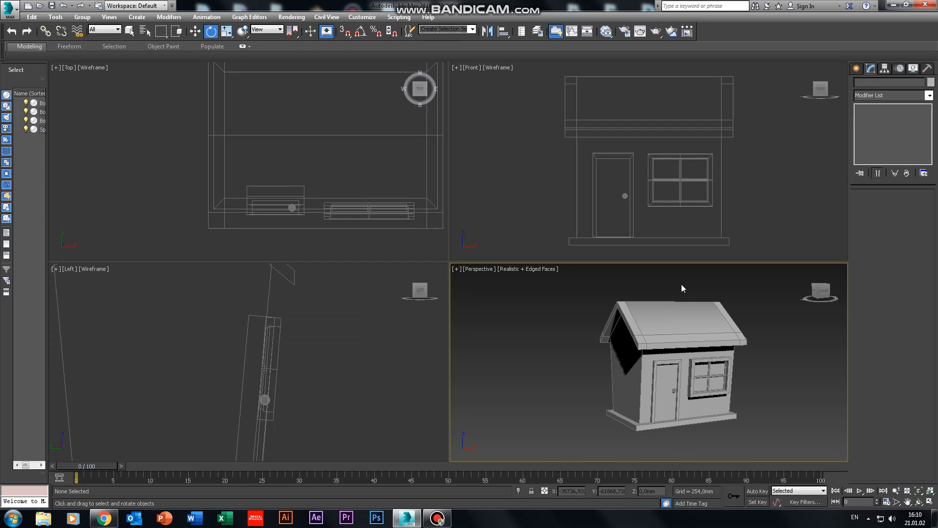
pyautogui.click(341, 209)
pyautogui.scroll(2, 337, 217)
pyautogui.scroll(-1, 336, 218)
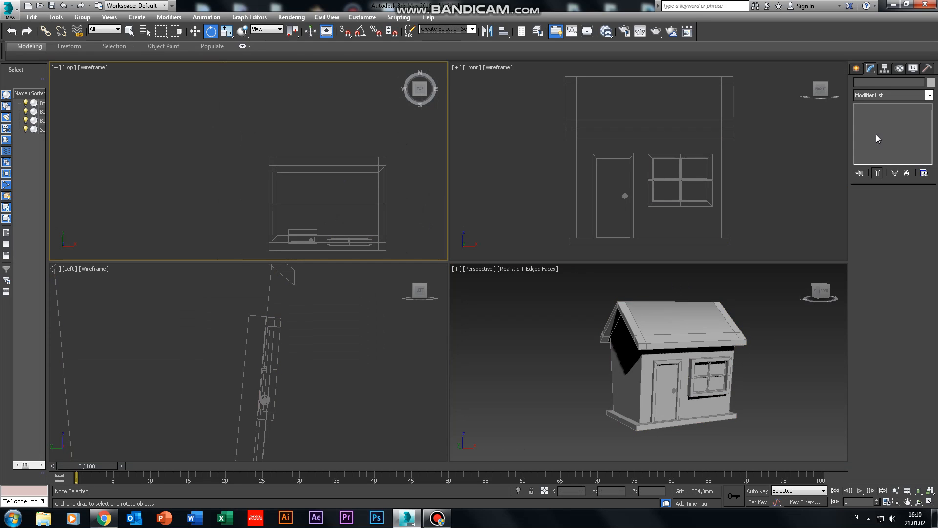
pyautogui.click(856, 68)
pyautogui.click(878, 128)
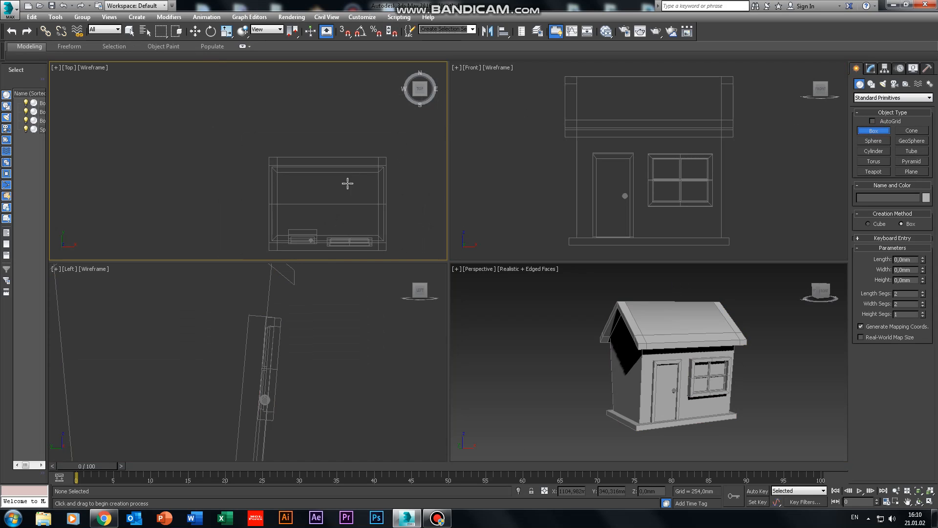
pyautogui.moveTo(349, 218); pyautogui.dragTo(360, 229)
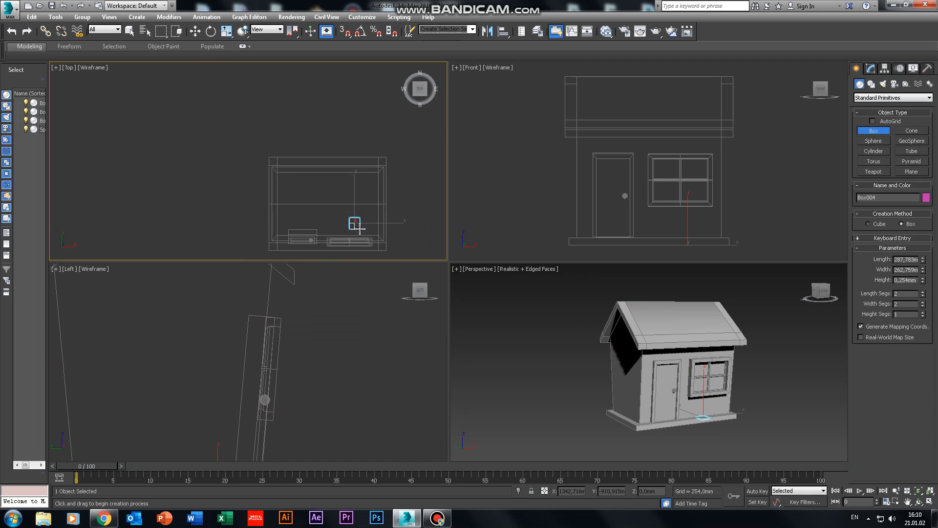
pyautogui.click(356, 211)
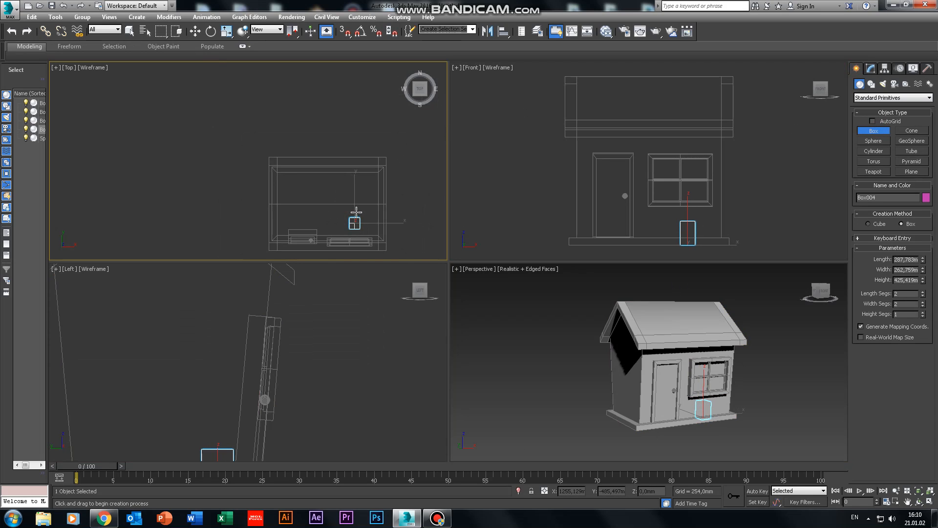
# Raise the new box about 2550 mm in the Front view so that it sits at roof height.
pyautogui.rightClick(807, 221)
pyautogui.press('w')
pyautogui.moveTo(687, 218); pyautogui.dragTo(678, 74)
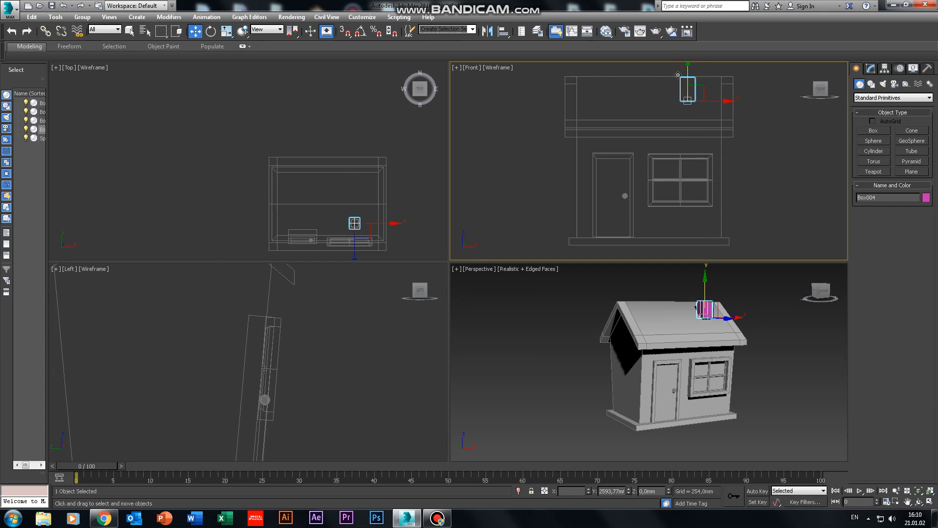
# Scale the box taller in the Perspective view, lower it to about Z 2430 mm into the roof, and maximize the view.
pyautogui.rightClick(796, 320)
pyautogui.press('z')
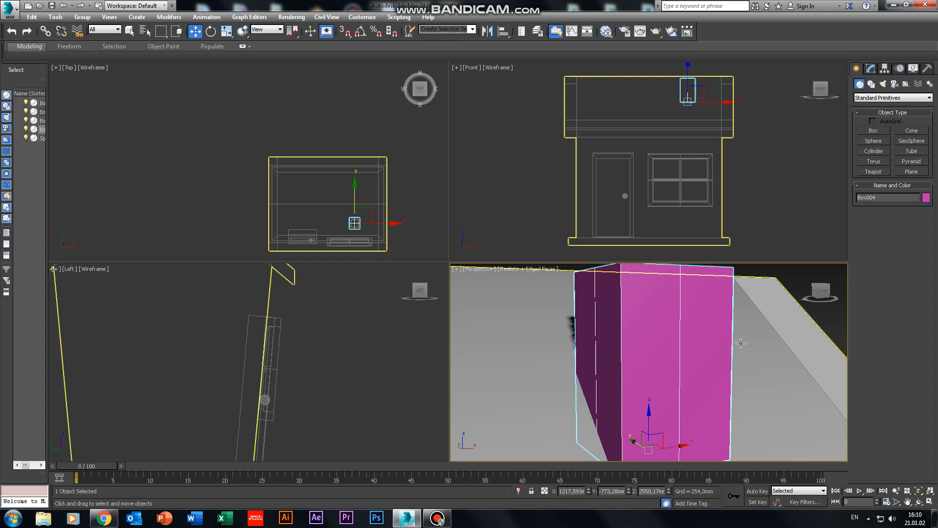
pyautogui.scroll(-9, 740, 343)
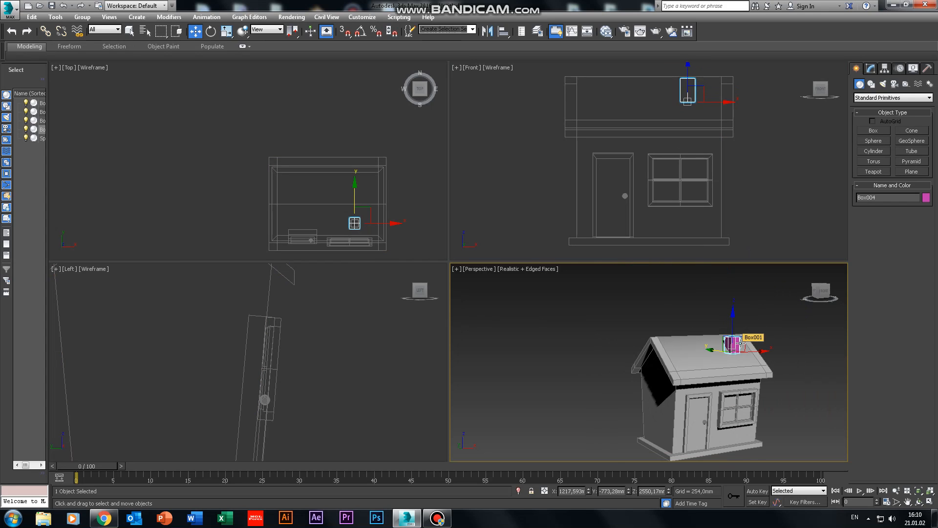
pyautogui.press('r')
pyautogui.moveTo(731, 299); pyautogui.dragTo(734, 322)
pyautogui.press('w')
pyautogui.hotkey('alt', 'w')
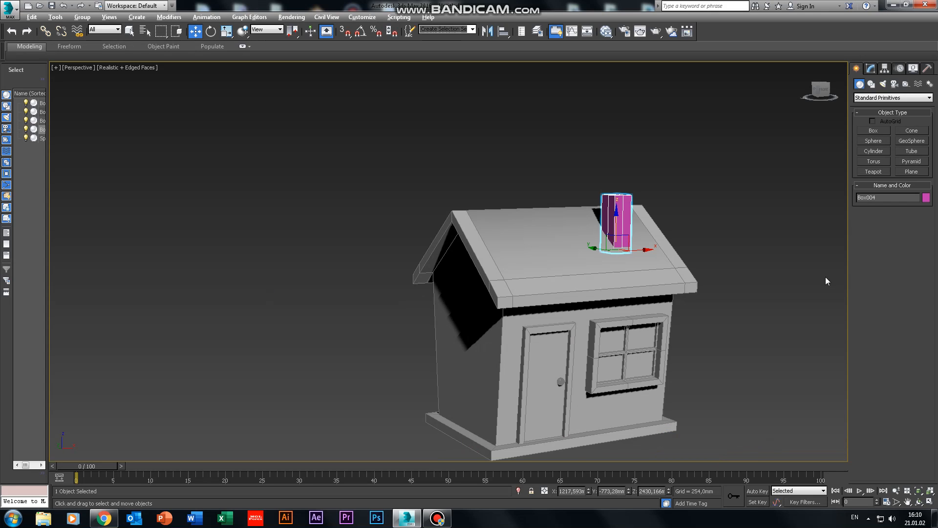
# Assign the light grey custom object color to the roof box.
pyautogui.click(926, 197)
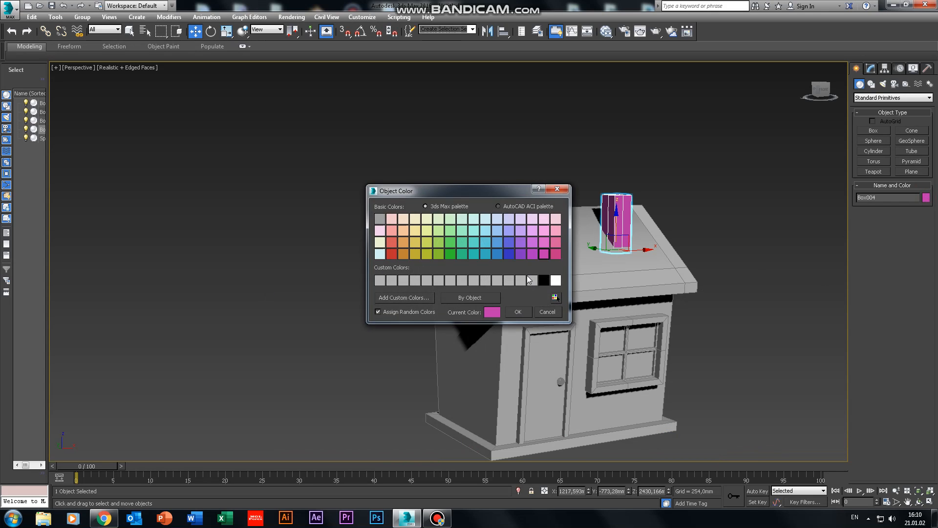
pyautogui.click(521, 280)
pyautogui.click(526, 317)
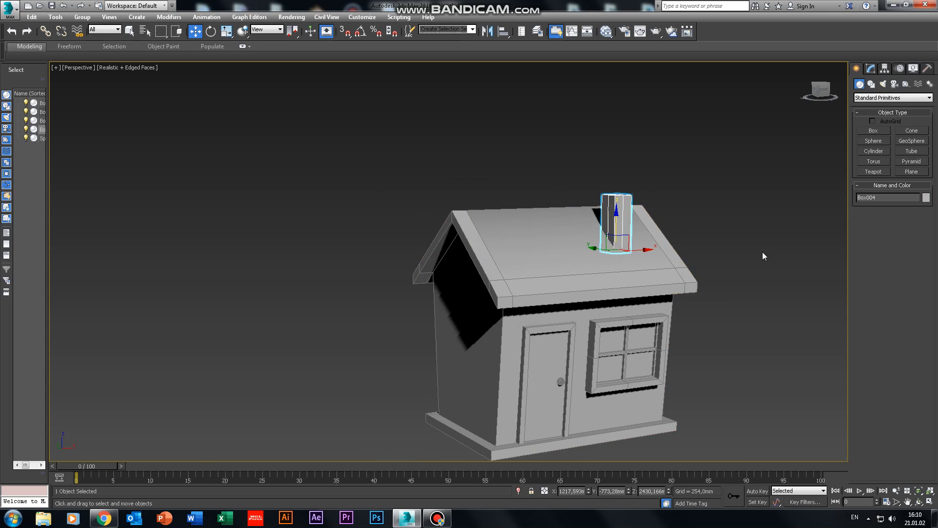